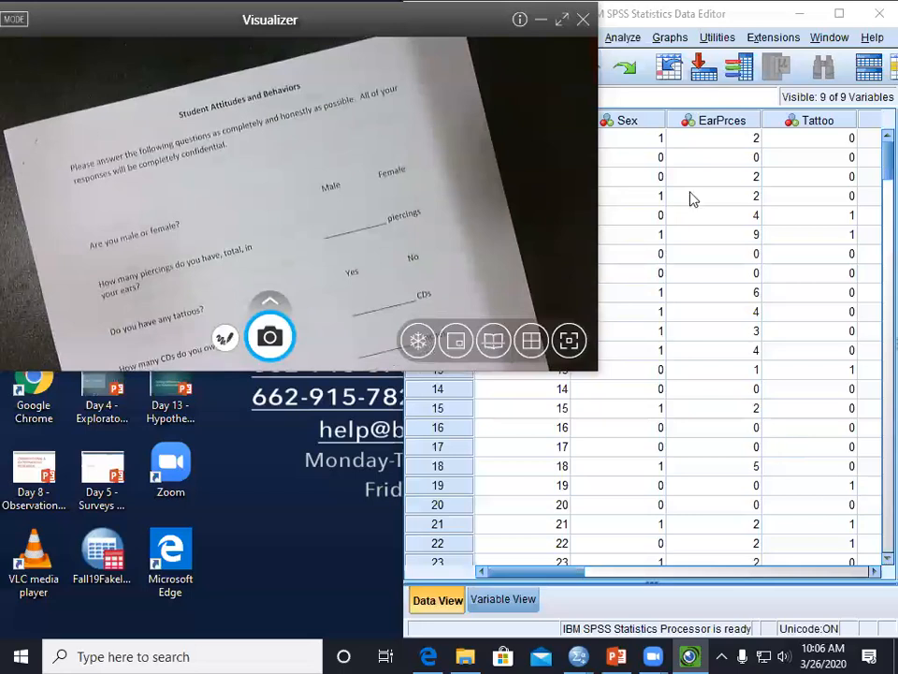
Review the variable definitions, checking the value labels of Sex, Tattoo and Friends, and return to the data records.
{"action": "left_click", "coordinate": [521, 604]}
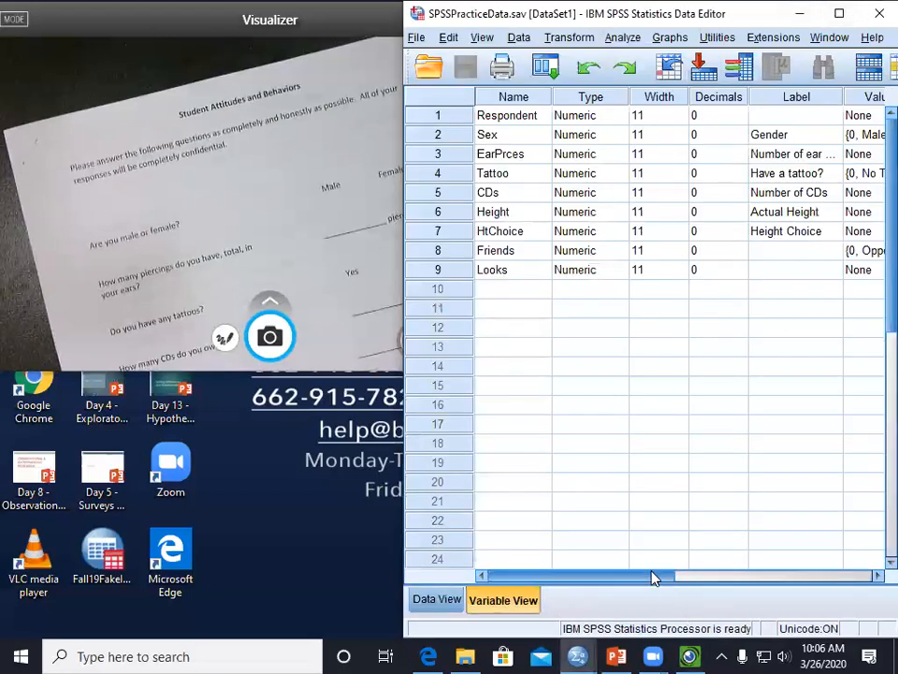
{"action": "left_click_drag", "start_coordinate": [653, 578], "coordinate": [697, 580]}
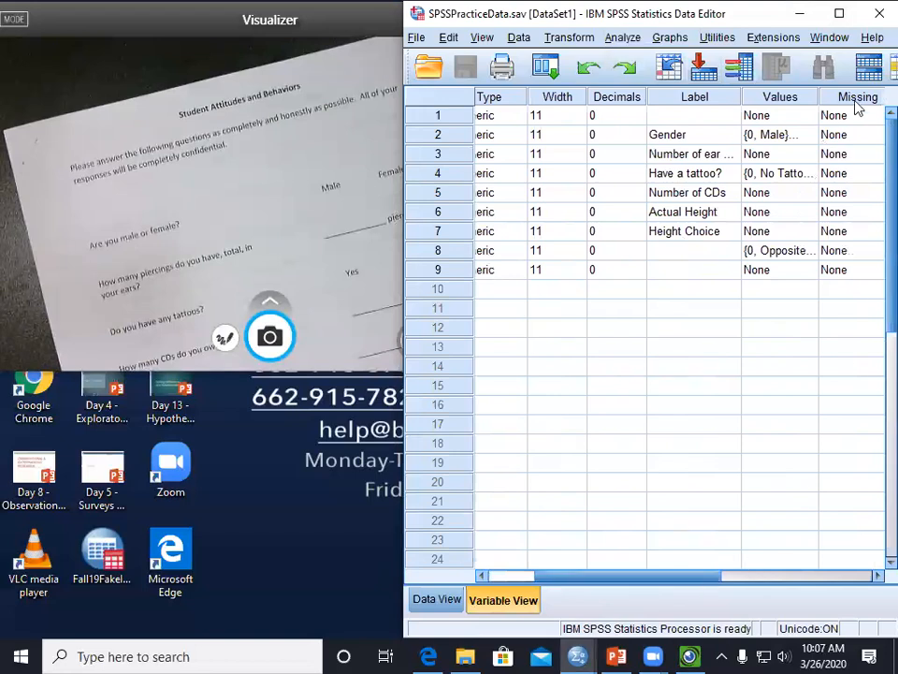
{"action": "left_click", "coordinate": [786, 135]}
{"action": "left_click", "coordinate": [773, 174]}
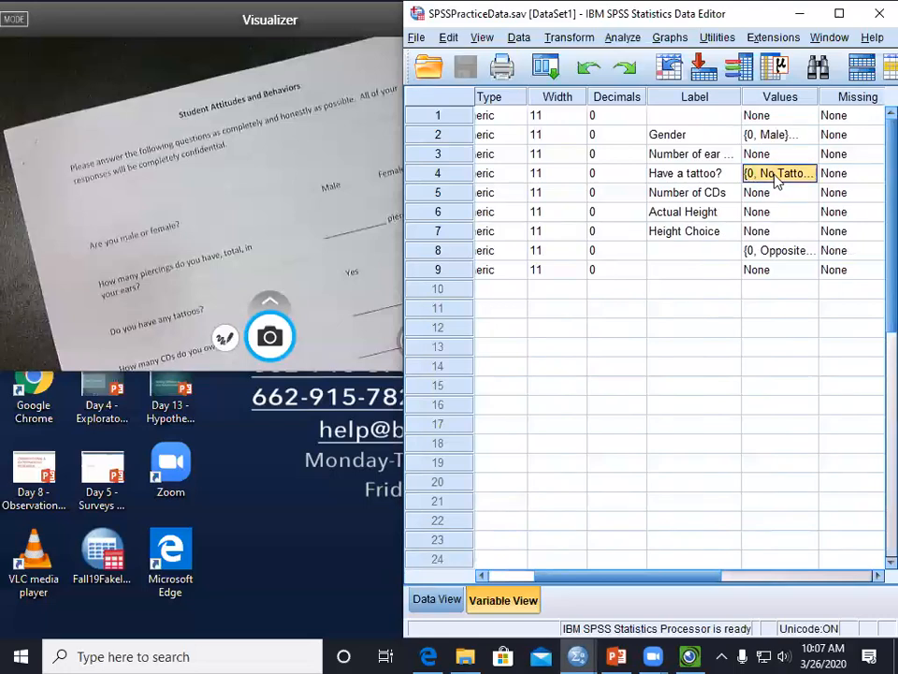
{"action": "left_click", "coordinate": [778, 253]}
{"action": "left_click", "coordinate": [437, 600]}
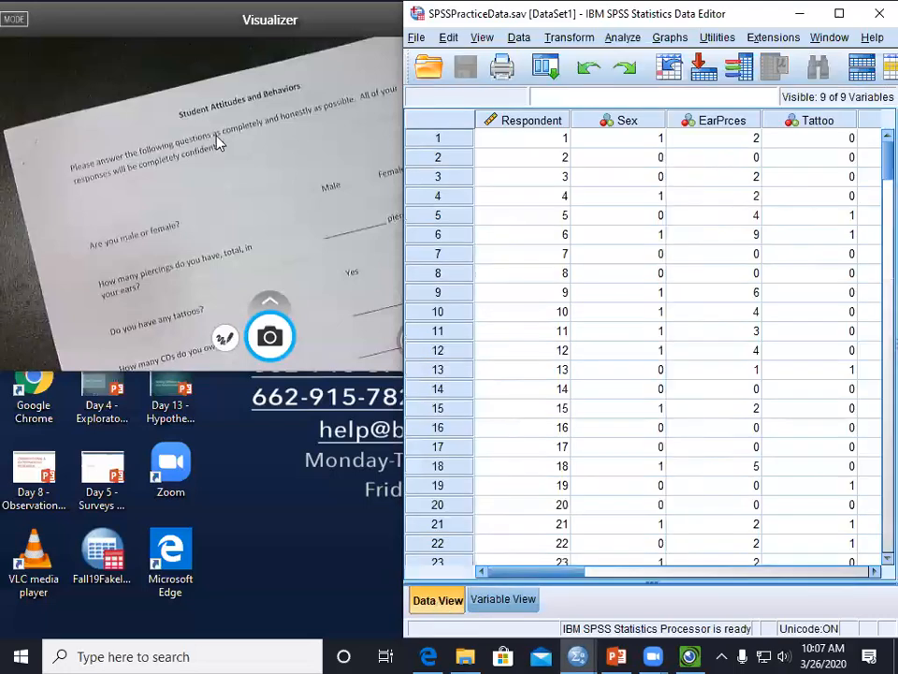
Bring the Visualizer worksheet forward, and back in SPSS look through the respondent records from first to last.
{"action": "left_click", "coordinate": [197, 42]}
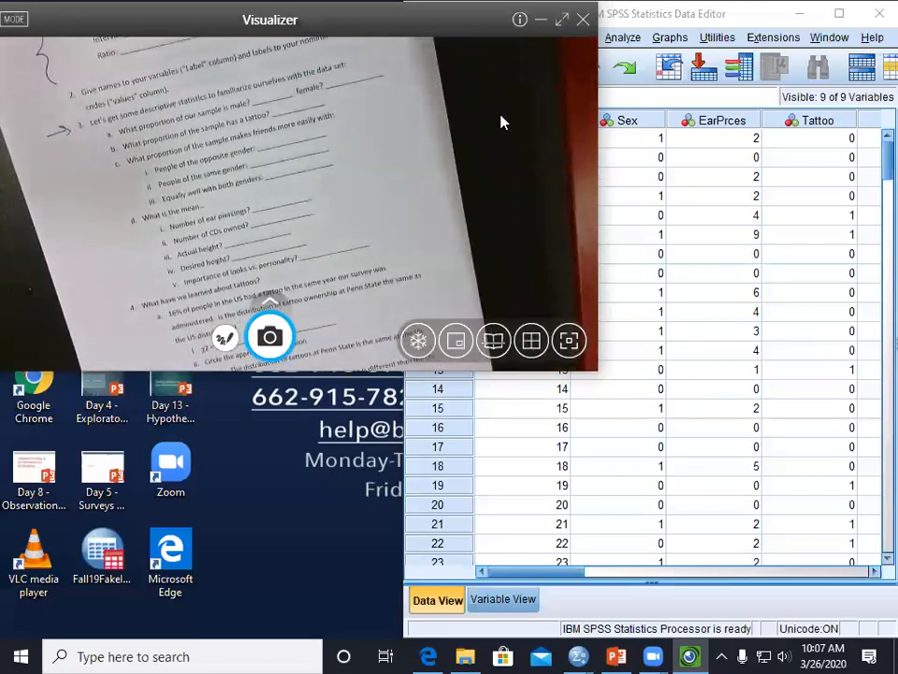
{"action": "left_click", "coordinate": [709, 49]}
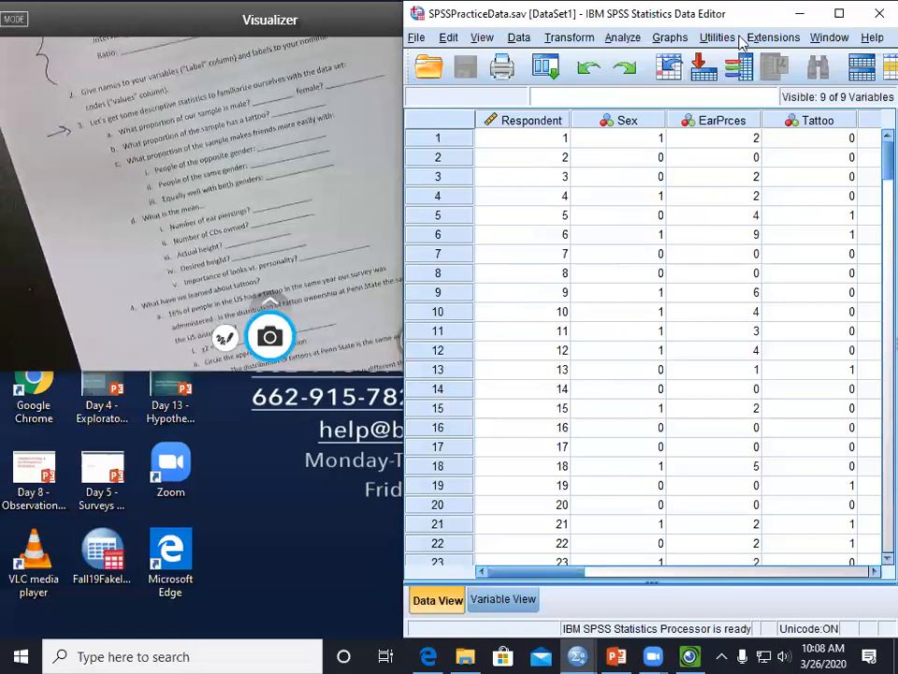
{"action": "scroll", "coordinate": [709, 285], "scroll_direction": "down", "scroll_amount": 13}
{"action": "scroll", "coordinate": [709, 288], "scroll_direction": "down", "scroll_amount": 20}
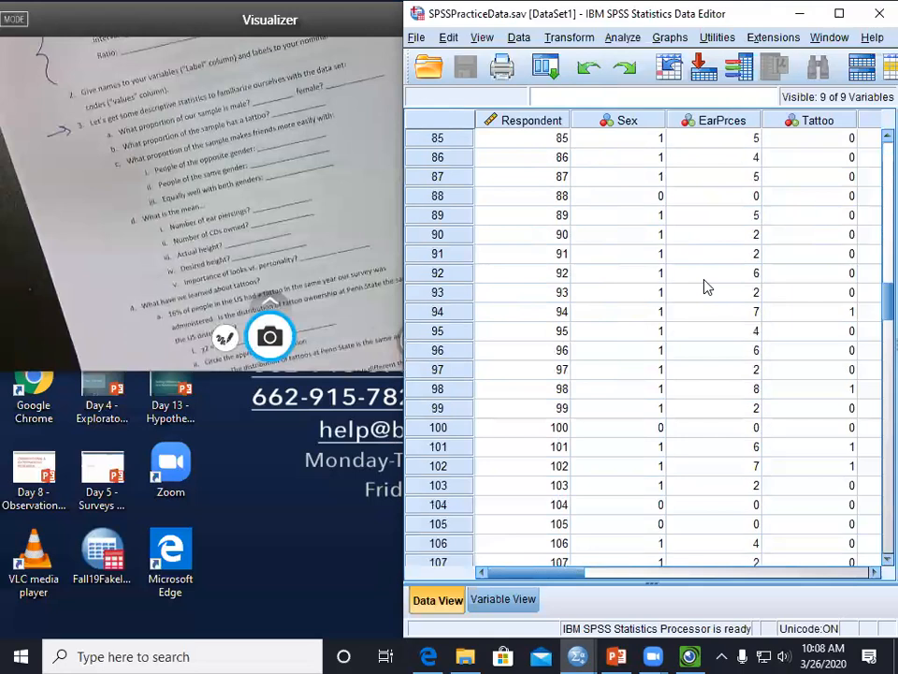
{"action": "scroll", "coordinate": [703, 290], "scroll_direction": "down", "scroll_amount": 1}
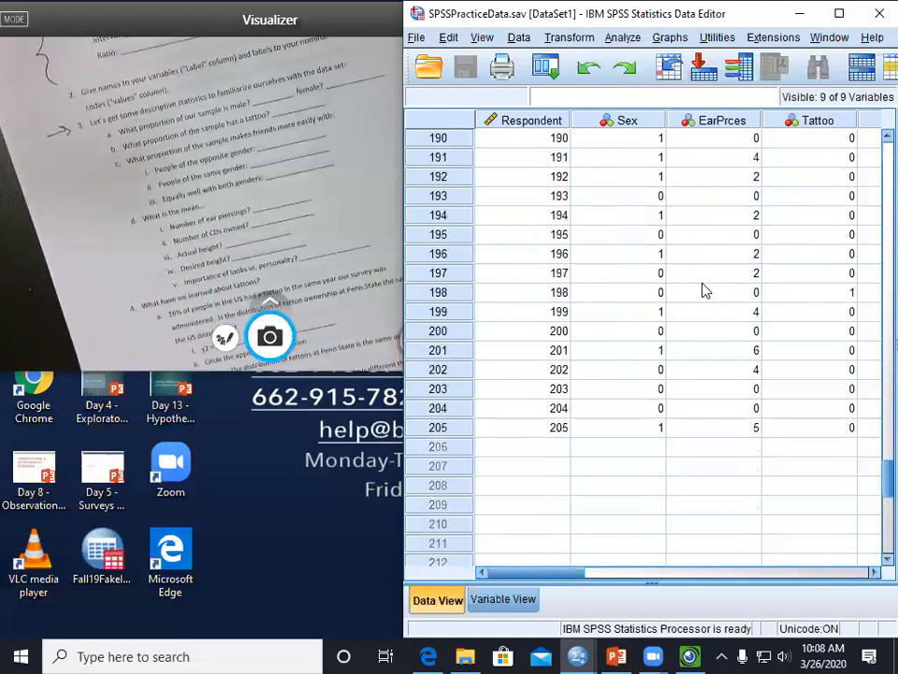
{"action": "scroll", "coordinate": [706, 297], "scroll_direction": "up", "scroll_amount": 20}
{"action": "scroll", "coordinate": [708, 311], "scroll_direction": "up", "scroll_amount": 18}
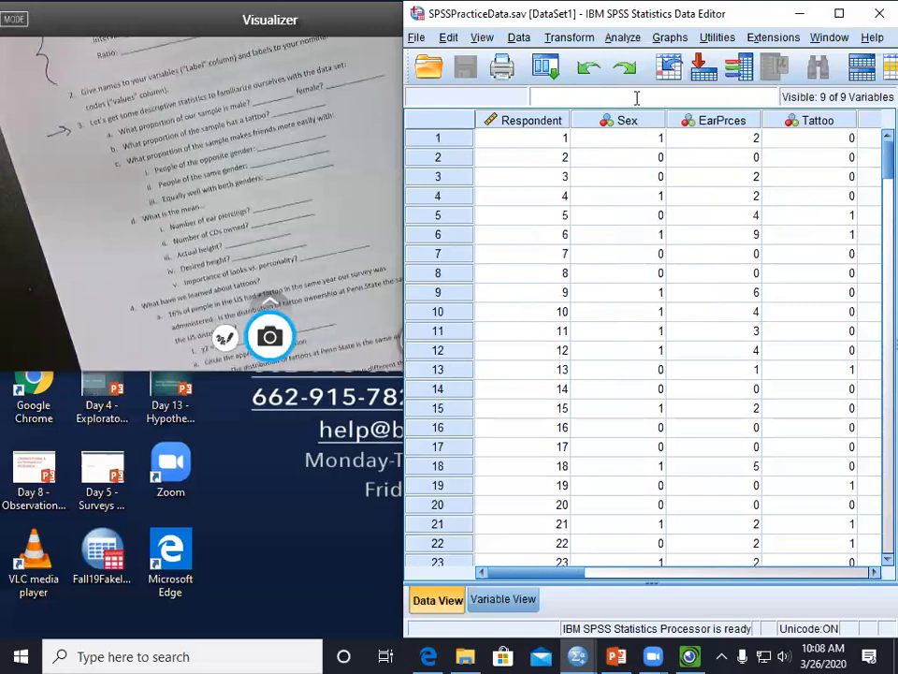
Run a Frequencies analysis with a frequency table for Gender [Sex] and view the whole table in the output.
{"action": "left_click", "coordinate": [624, 38]}
{"action": "mouse_move", "coordinate": [645, 88]}
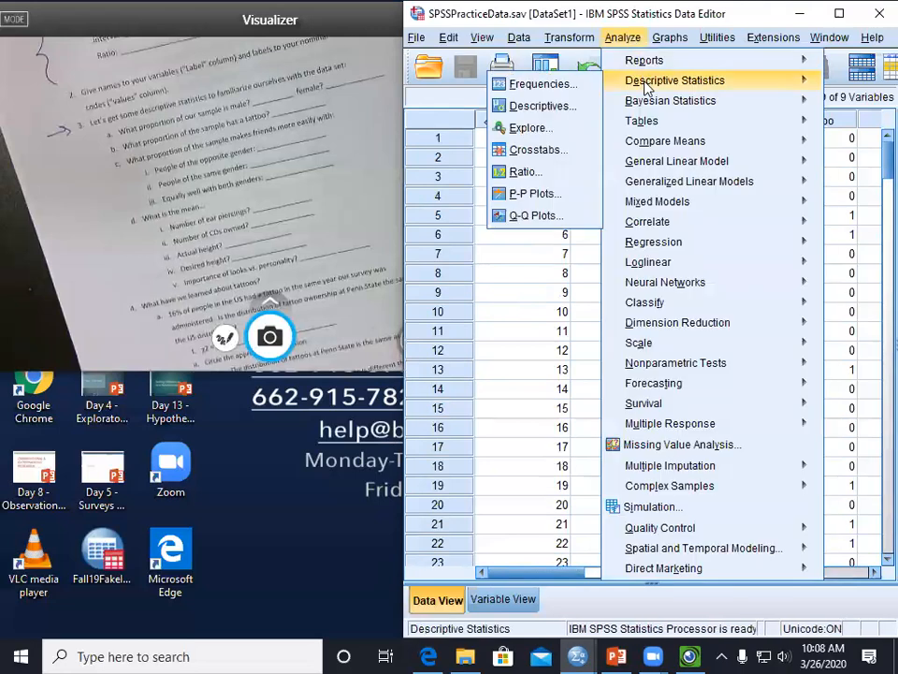
{"action": "left_click", "coordinate": [537, 84]}
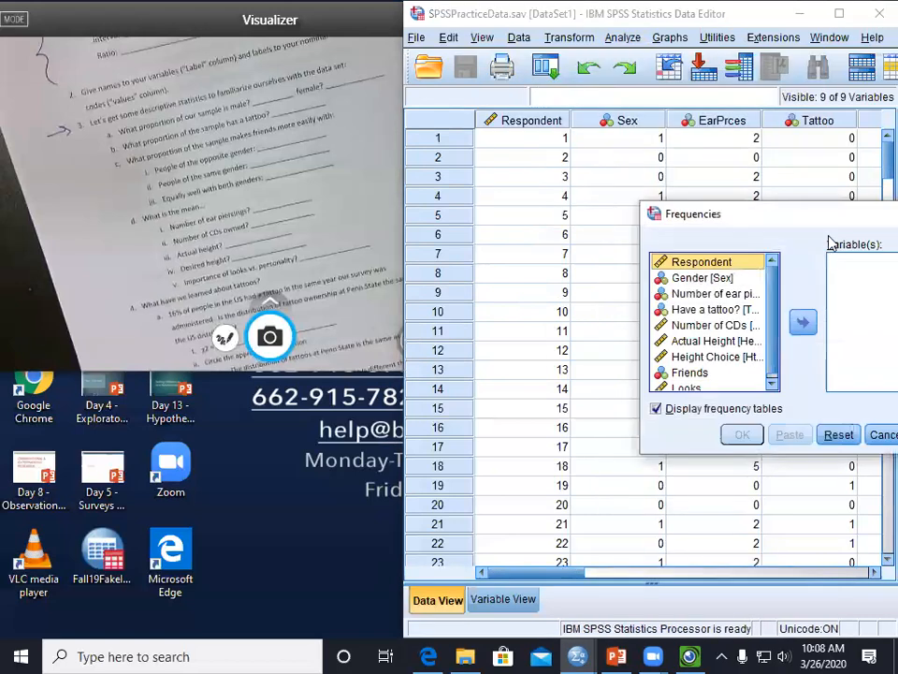
{"action": "left_click_drag", "start_coordinate": [812, 223], "coordinate": [627, 132]}
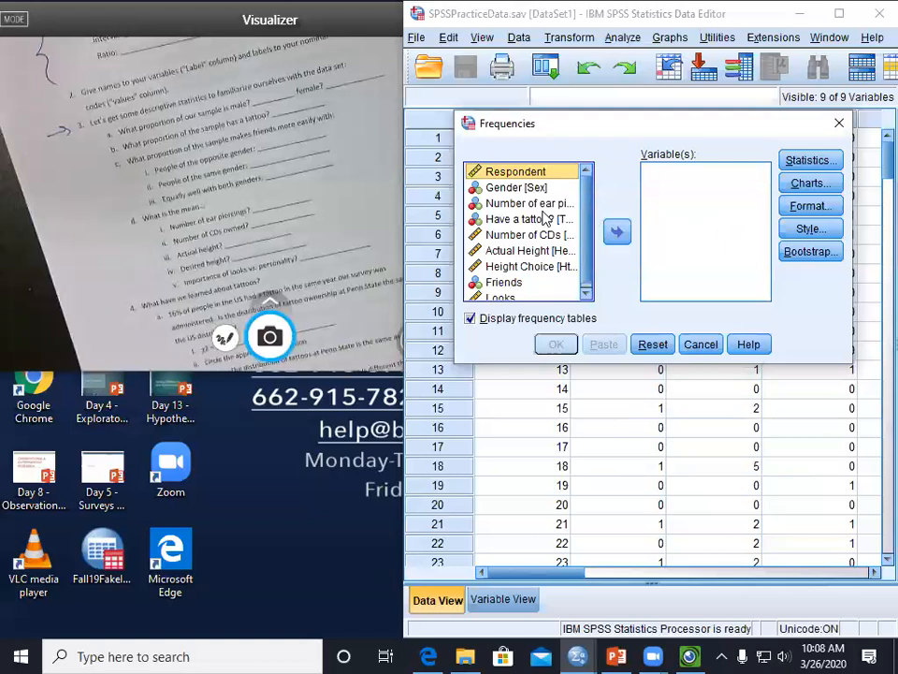
{"action": "left_click", "coordinate": [520, 188]}
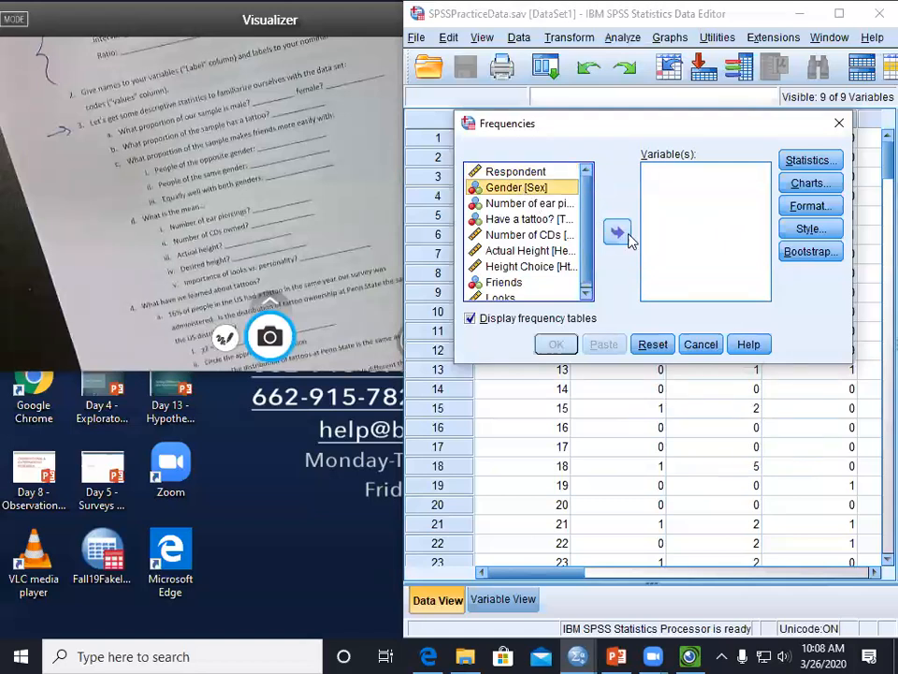
{"action": "left_click", "coordinate": [618, 233]}
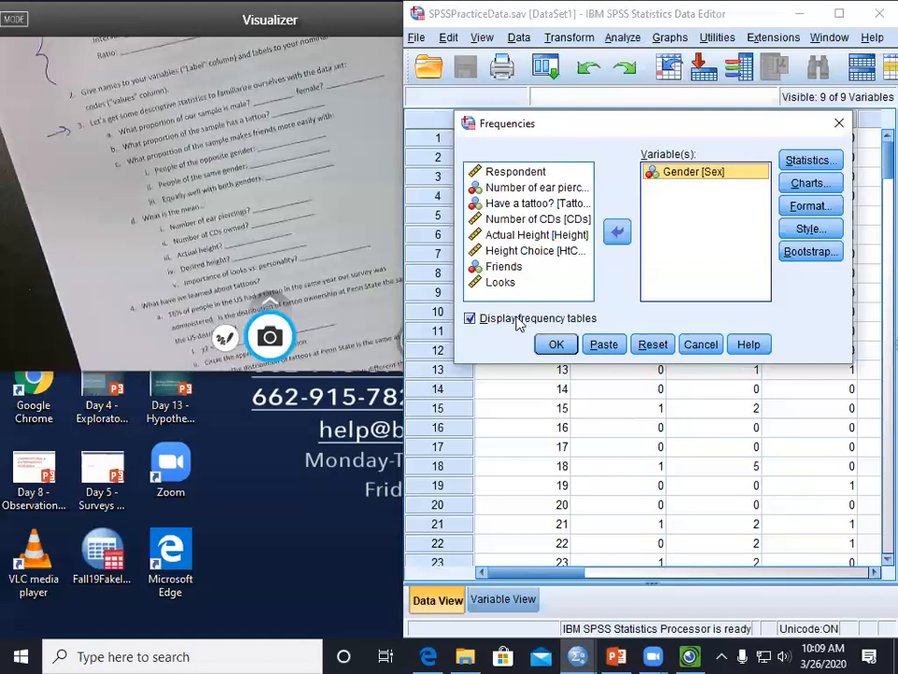
{"action": "left_click", "coordinate": [556, 345]}
{"action": "scroll", "coordinate": [575, 281], "scroll_direction": "down", "scroll_amount": 1}
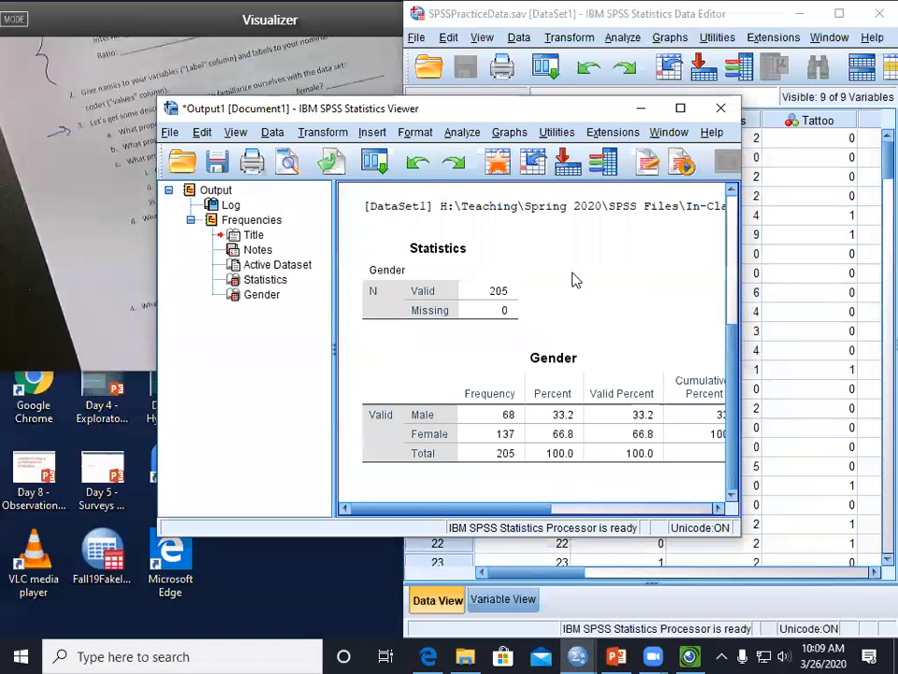
{"action": "left_click_drag", "start_coordinate": [522, 508], "coordinate": [537, 513]}
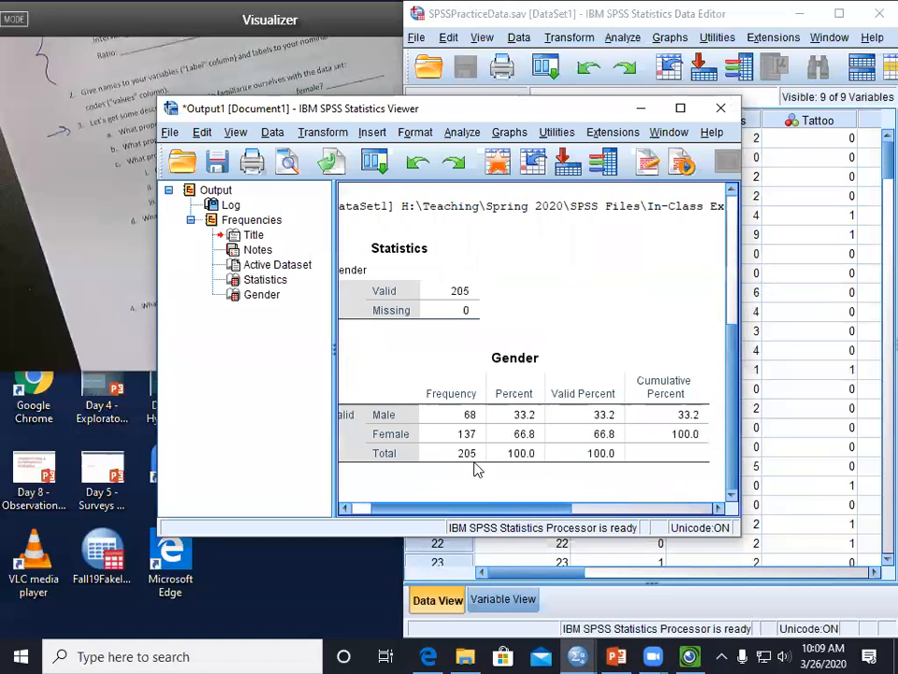
{"action": "left_click", "coordinate": [473, 424]}
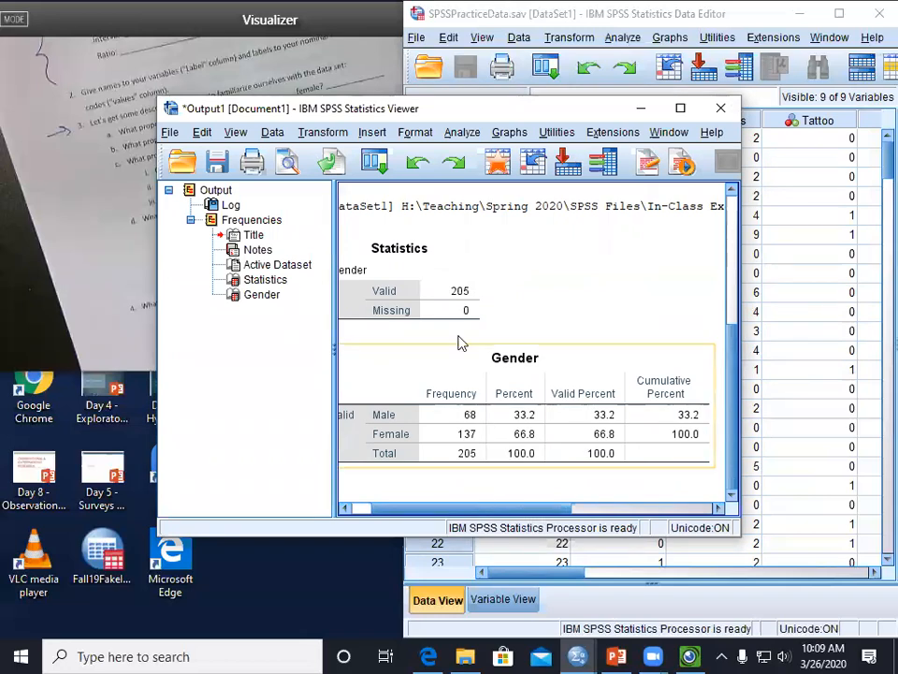
Move and narrow the output window to uncover the worksheet and shrink its outline pane, postponing the IBM feedback request.
{"action": "left_click_drag", "start_coordinate": [460, 121], "coordinate": [576, 227]}
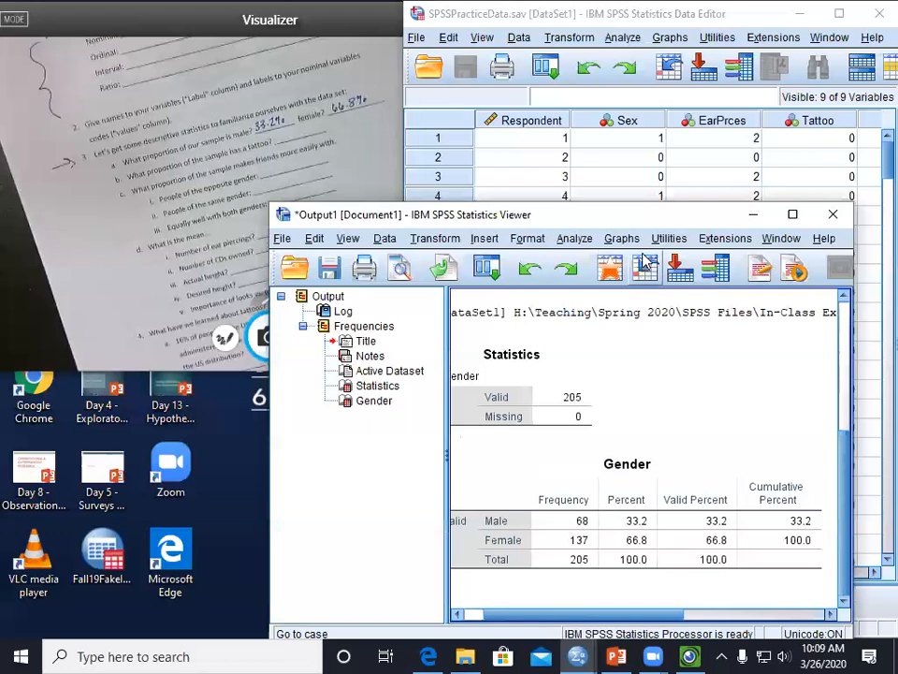
{"action": "left_click_drag", "start_coordinate": [645, 210], "coordinate": [677, 142]}
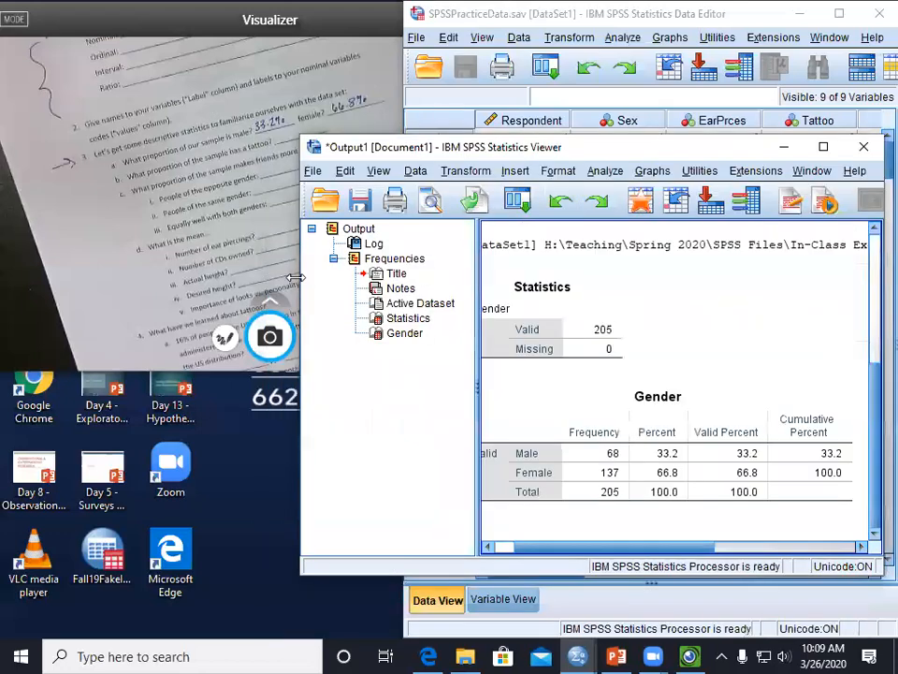
{"action": "left_click_drag", "start_coordinate": [295, 281], "coordinate": [328, 281]}
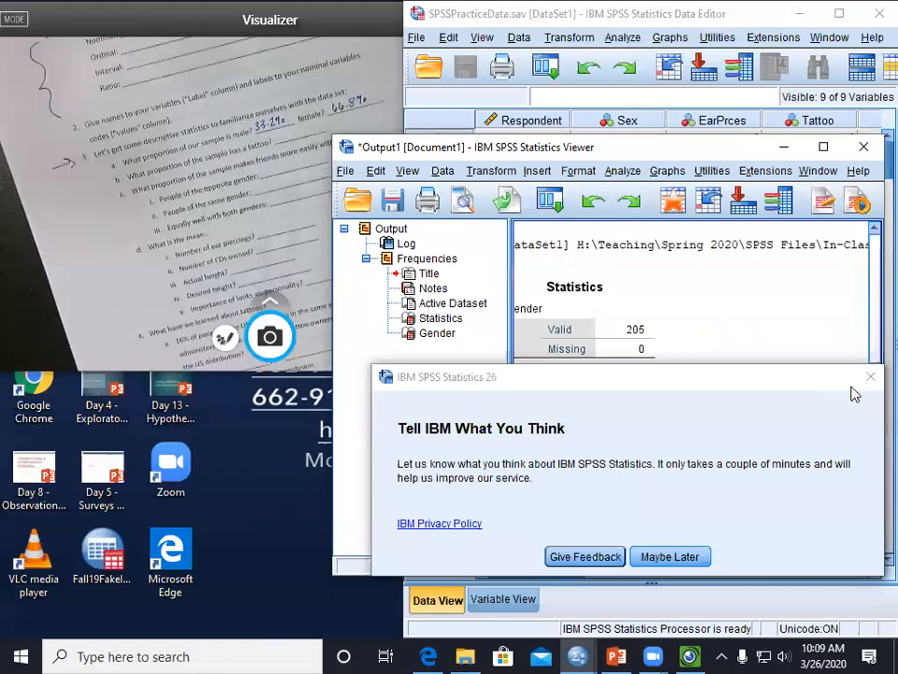
{"action": "left_click", "coordinate": [651, 556]}
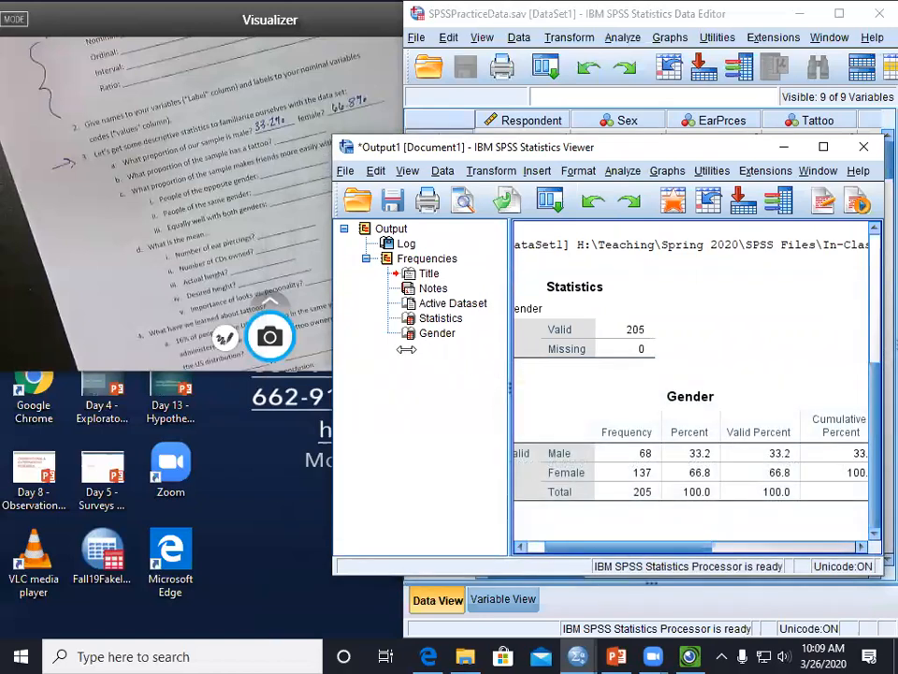
{"action": "left_click_drag", "start_coordinate": [510, 347], "coordinate": [408, 347]}
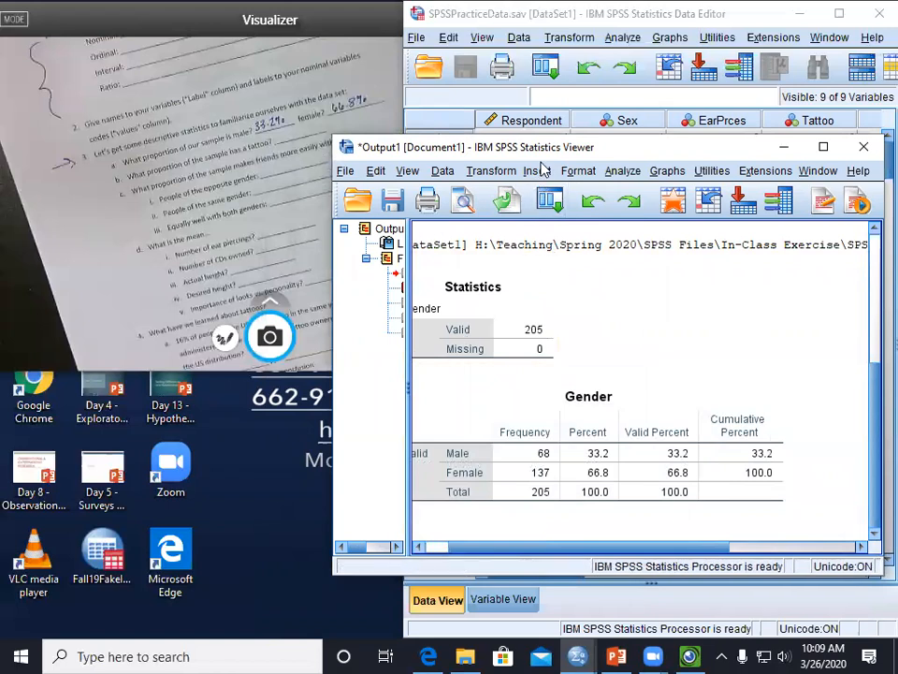
Run a Frequencies analysis for Have a tattoo? in place of Gender [Sex], with the frequency table displayed.
{"action": "left_click", "coordinate": [622, 170]}
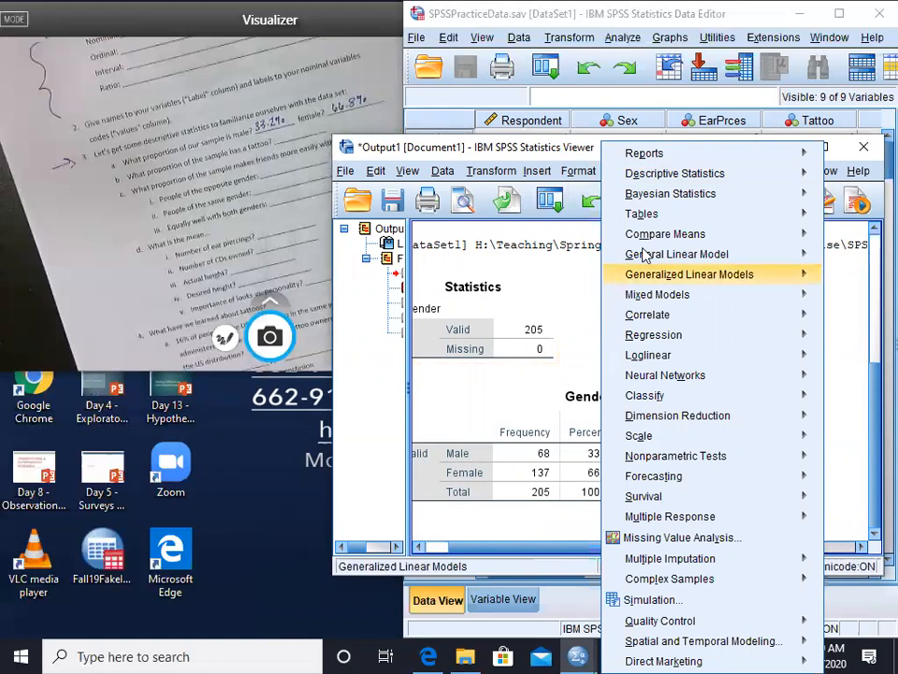
{"action": "mouse_move", "coordinate": [668, 180]}
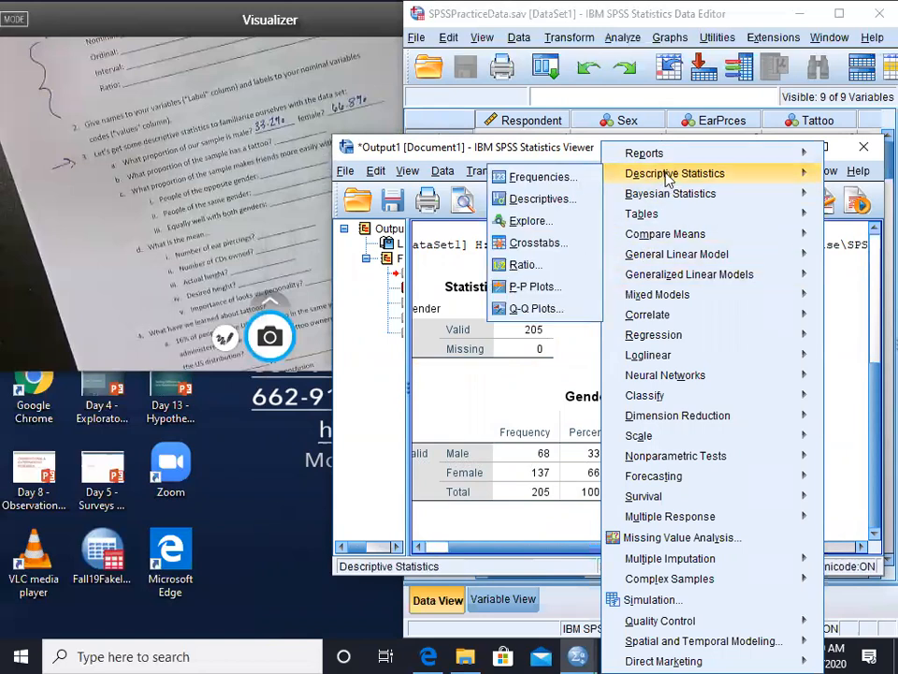
{"action": "left_click", "coordinate": [561, 181]}
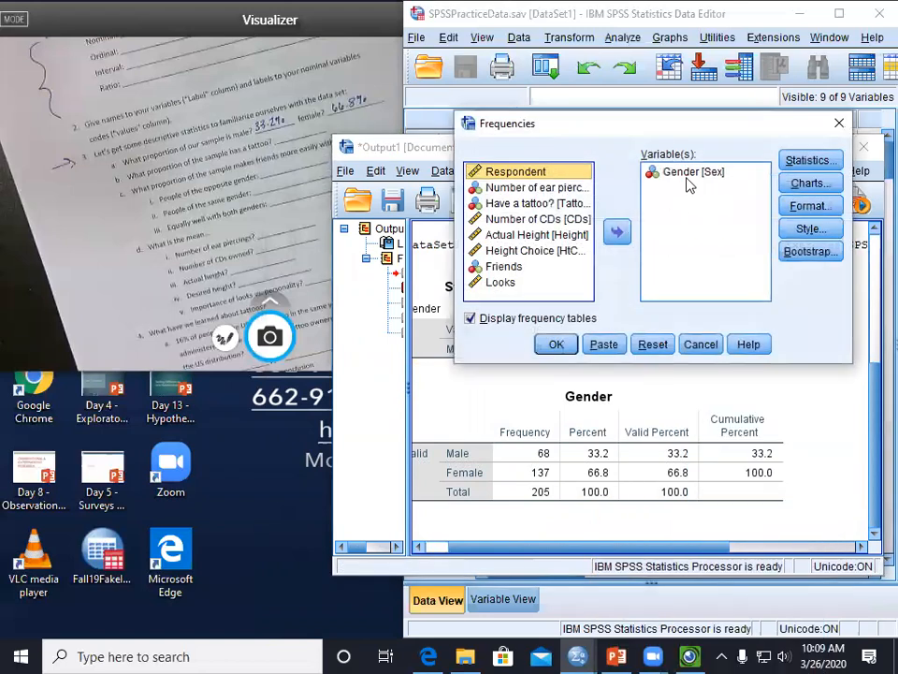
{"action": "left_click", "coordinate": [617, 232]}
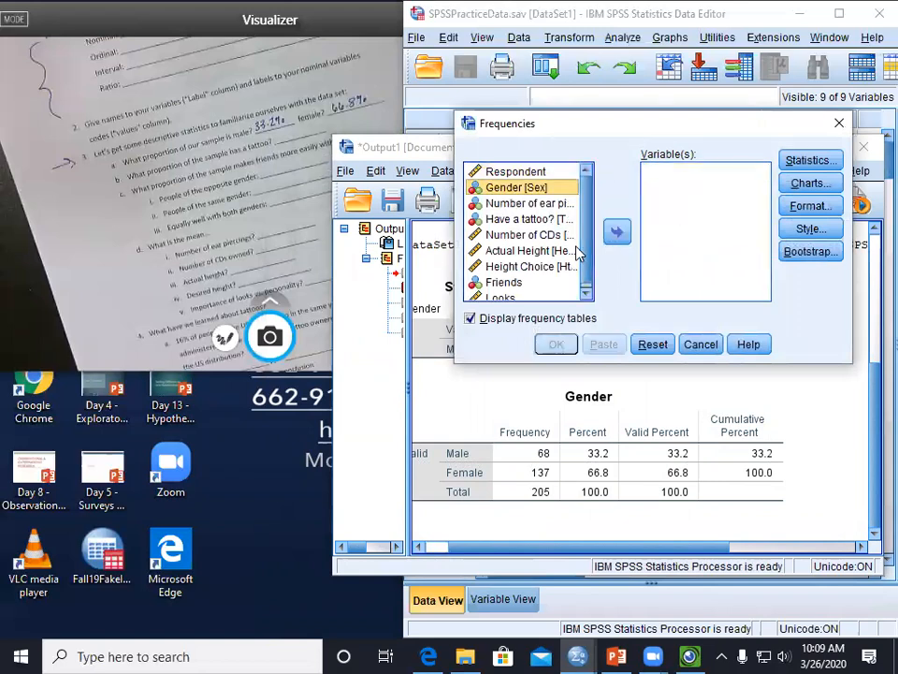
{"action": "left_click", "coordinate": [531, 221]}
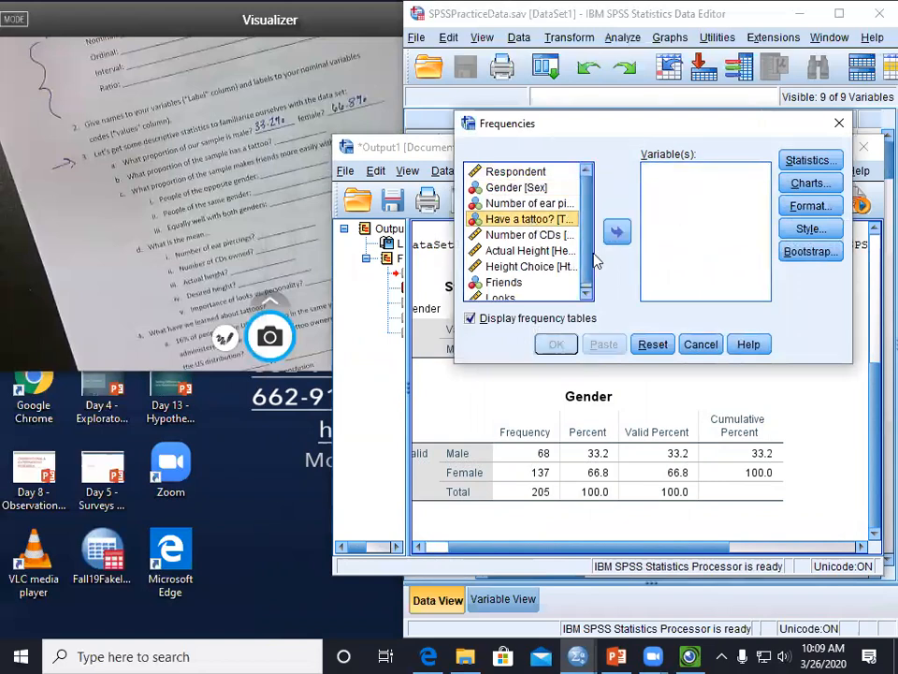
{"action": "left_click", "coordinate": [617, 232]}
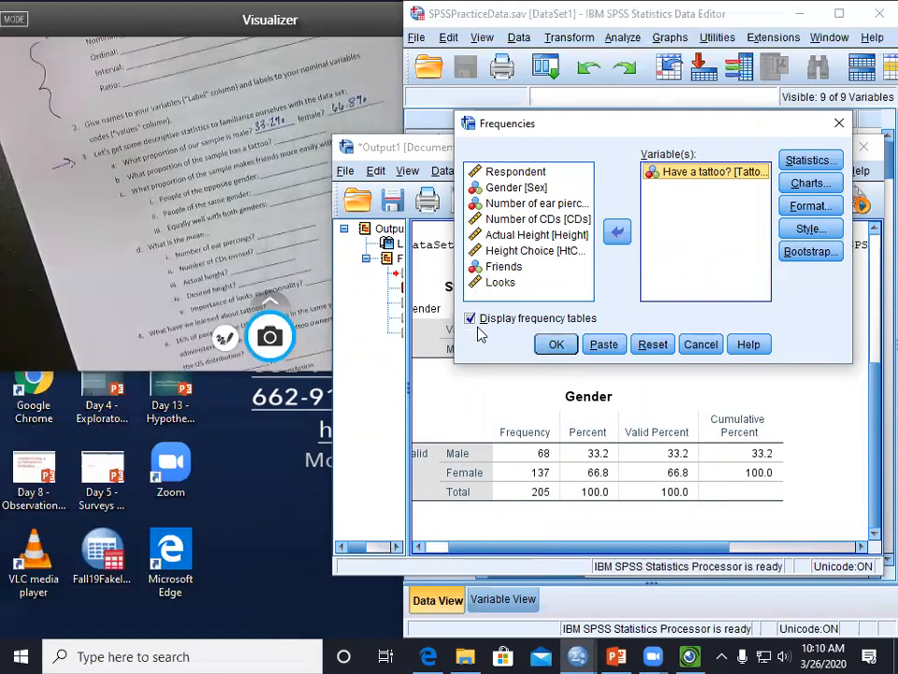
{"action": "left_click", "coordinate": [556, 344]}
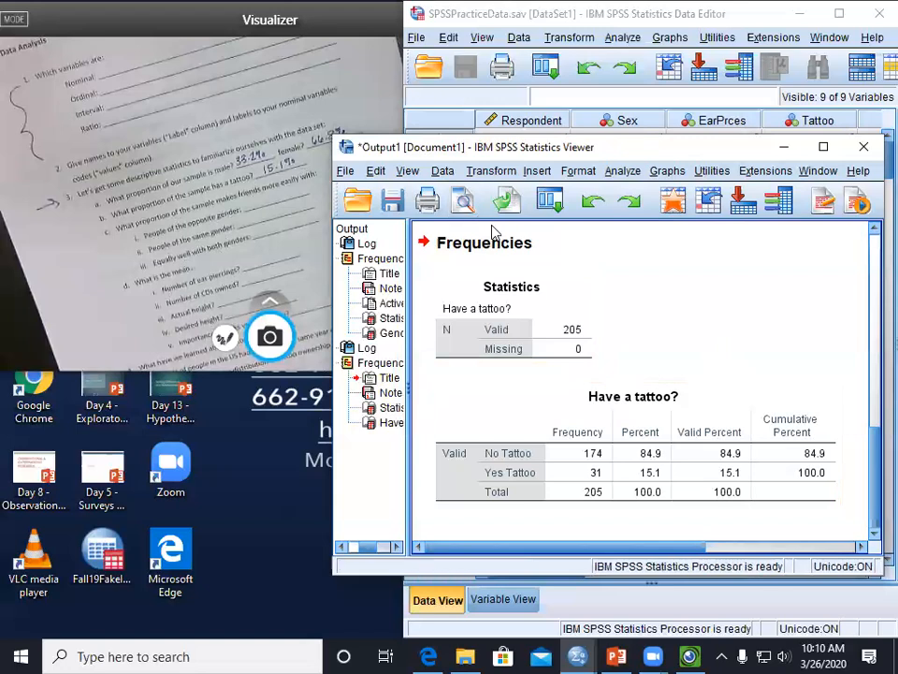
Run a Frequencies analysis for Friends in place of Have a tattoo?, keeping the frequency table displayed.
{"action": "left_click", "coordinate": [623, 172]}
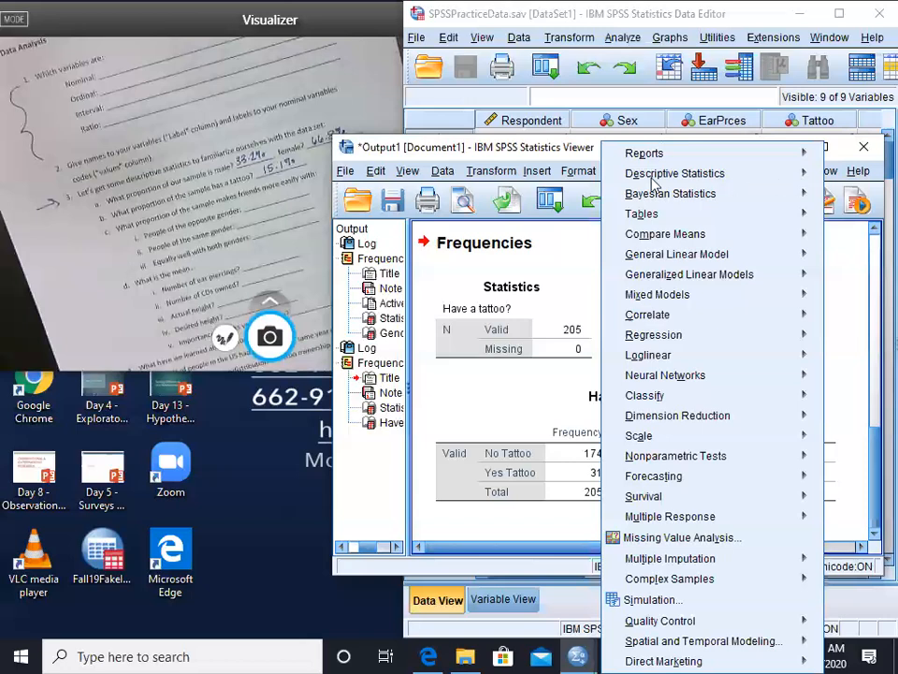
{"action": "left_click", "coordinate": [548, 265]}
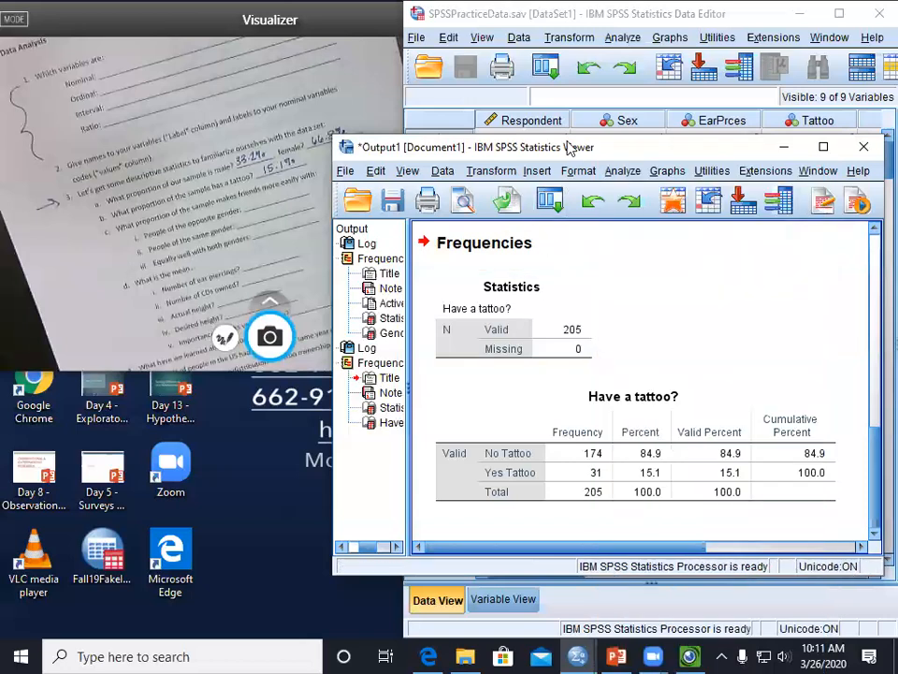
{"action": "left_click_drag", "start_coordinate": [572, 147], "coordinate": [519, 97]}
{"action": "left_click", "coordinate": [568, 122]}
{"action": "mouse_move", "coordinate": [584, 170]}
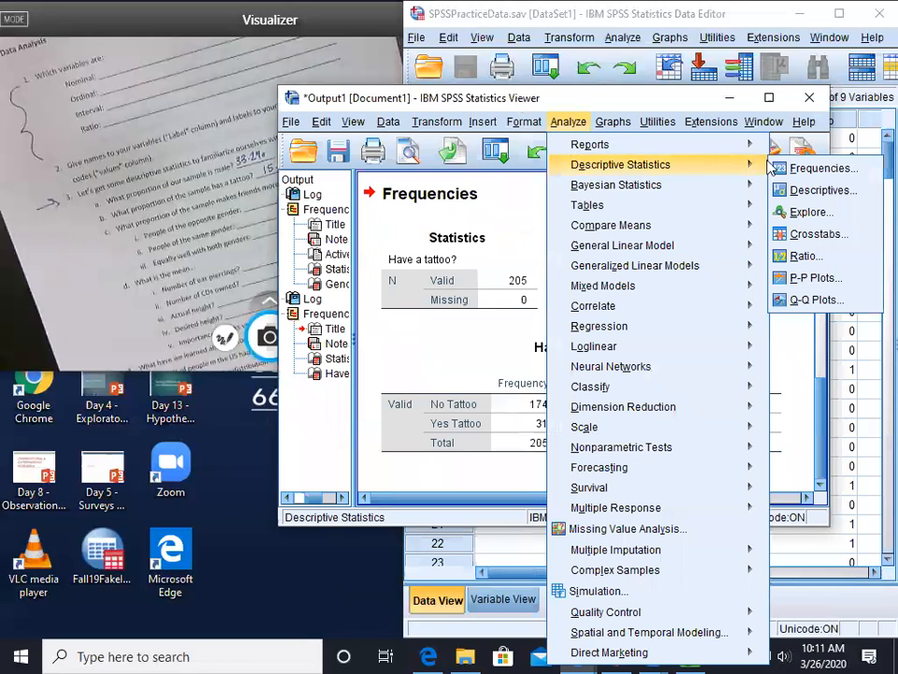
{"action": "left_click", "coordinate": [801, 169]}
{"action": "left_click", "coordinate": [700, 172]}
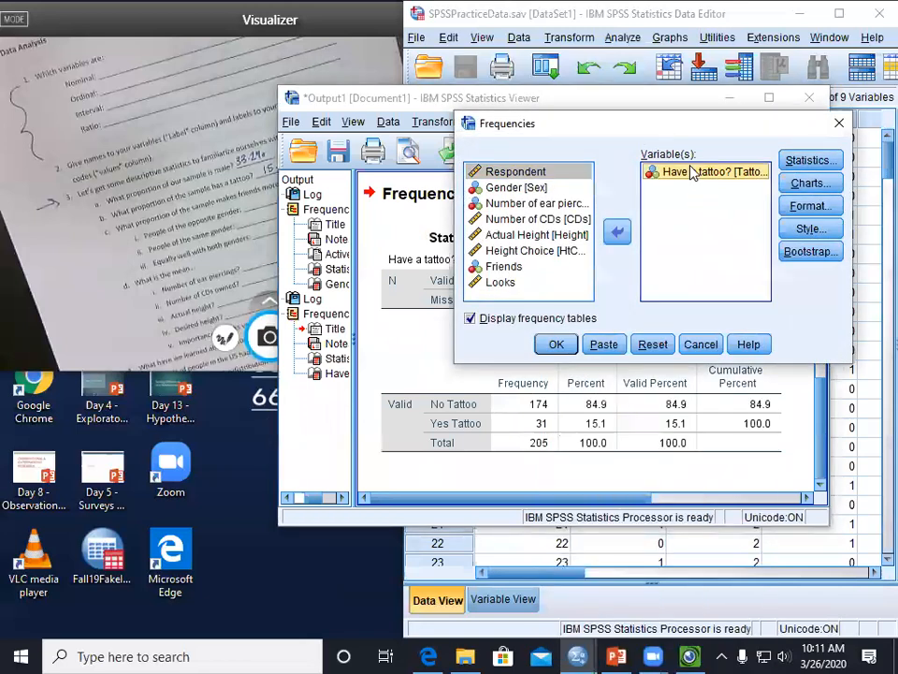
{"action": "left_click", "coordinate": [617, 232]}
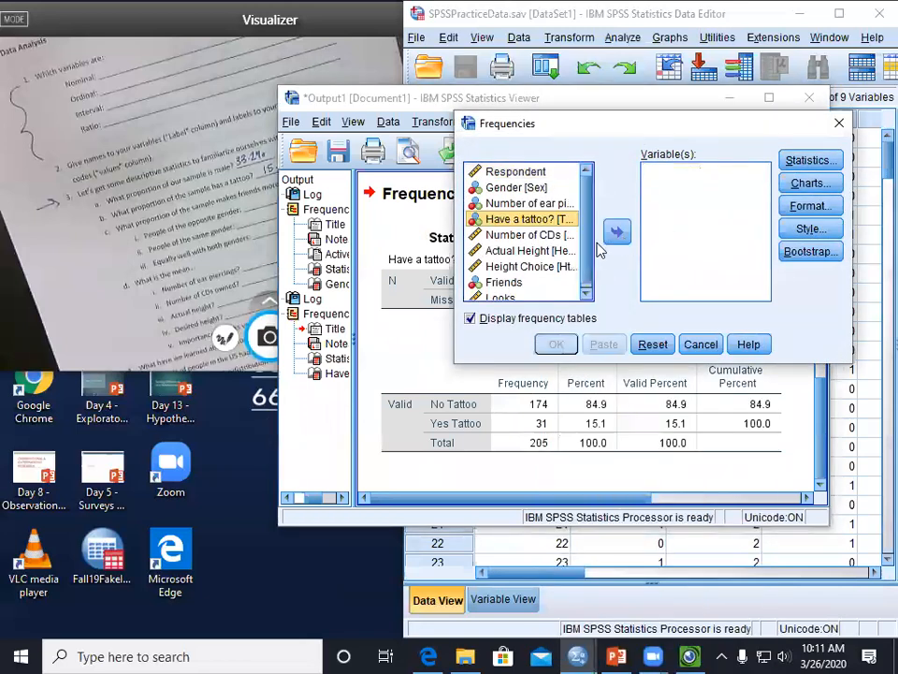
{"action": "left_click", "coordinate": [505, 277]}
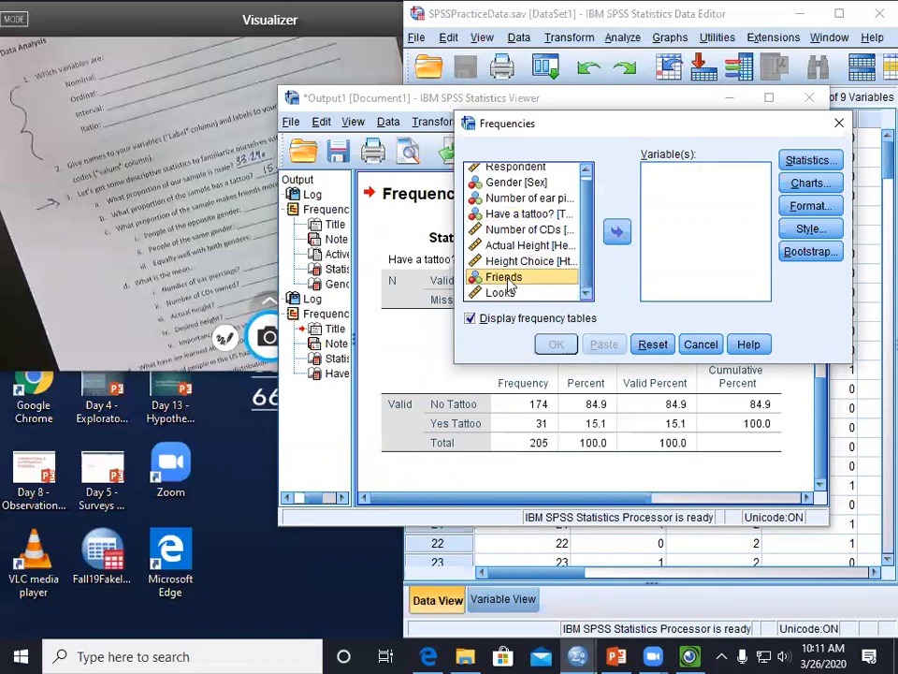
{"action": "left_click", "coordinate": [617, 232]}
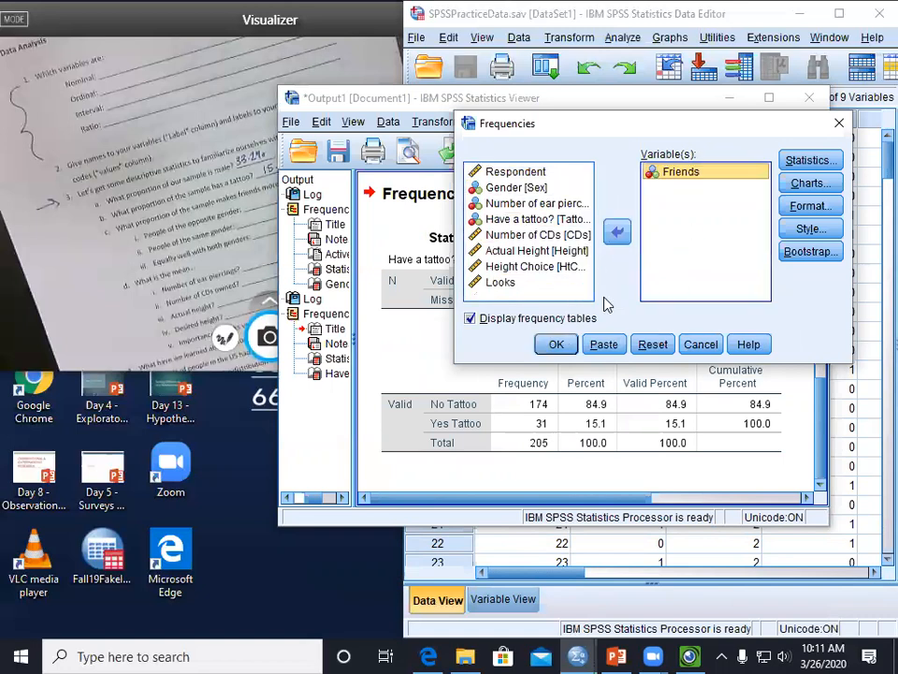
{"action": "left_click", "coordinate": [556, 344]}
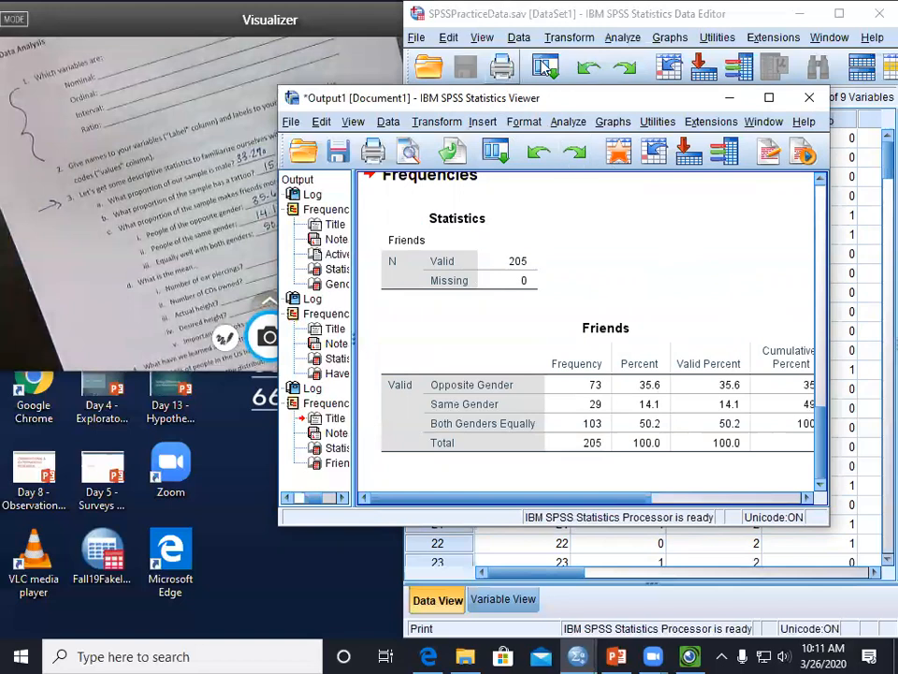
Examine the Friends frequency table including its Cumulative Percent column, and move the output window off the worksheet's answer blanks.
{"action": "left_click_drag", "start_coordinate": [573, 98], "coordinate": [558, 88]}
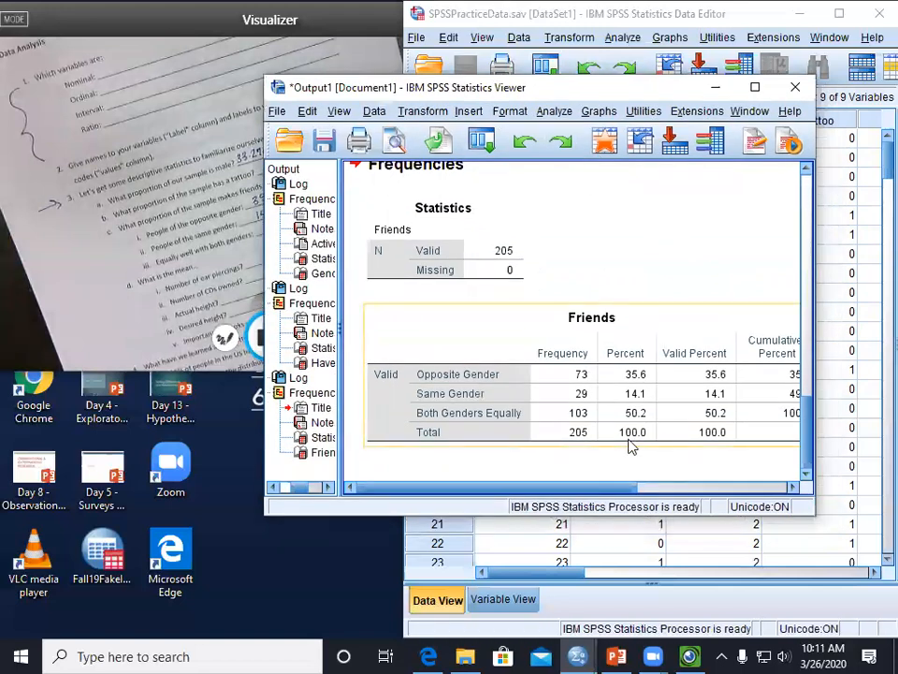
{"action": "mouse_move", "coordinate": [591, 491]}
{"action": "left_mouse_down"}
{"action": "mouse_move", "coordinate": [624, 492]}
{"action": "mouse_move", "coordinate": [603, 491]}
{"action": "left_mouse_up"}
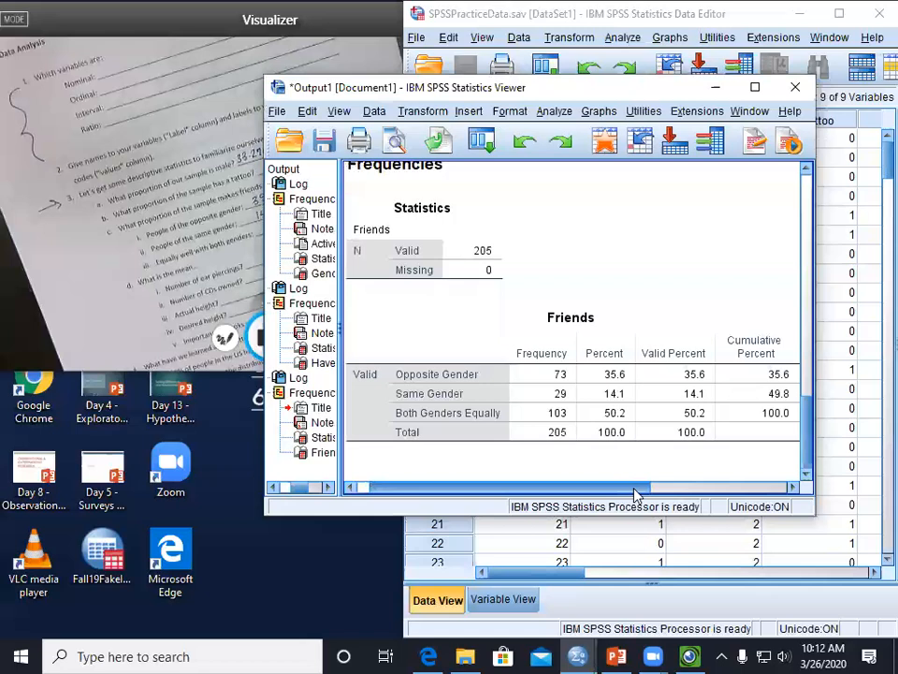
{"action": "left_click", "coordinate": [558, 410]}
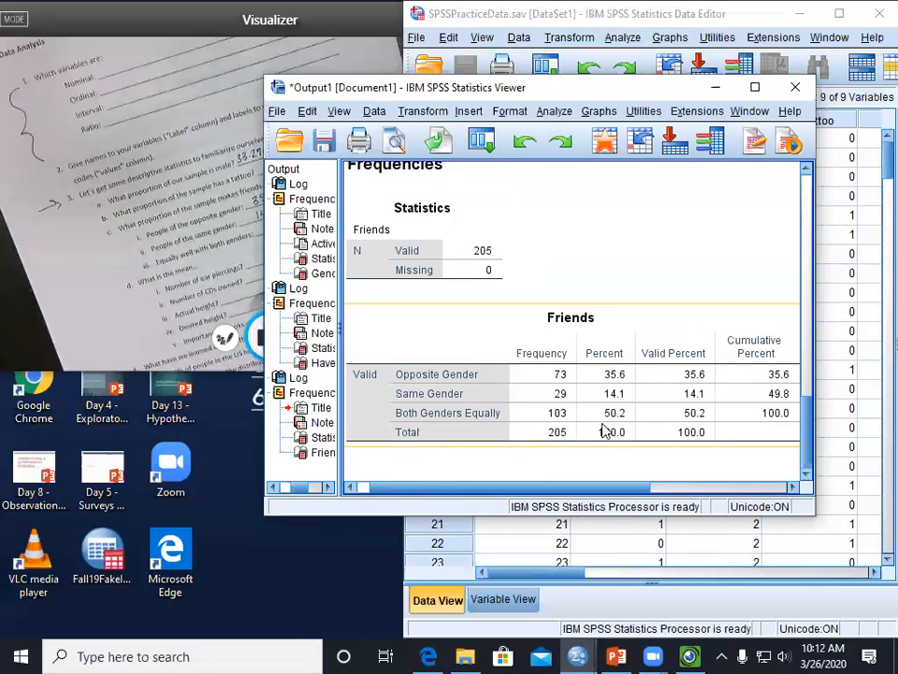
{"action": "left_click", "coordinate": [682, 430]}
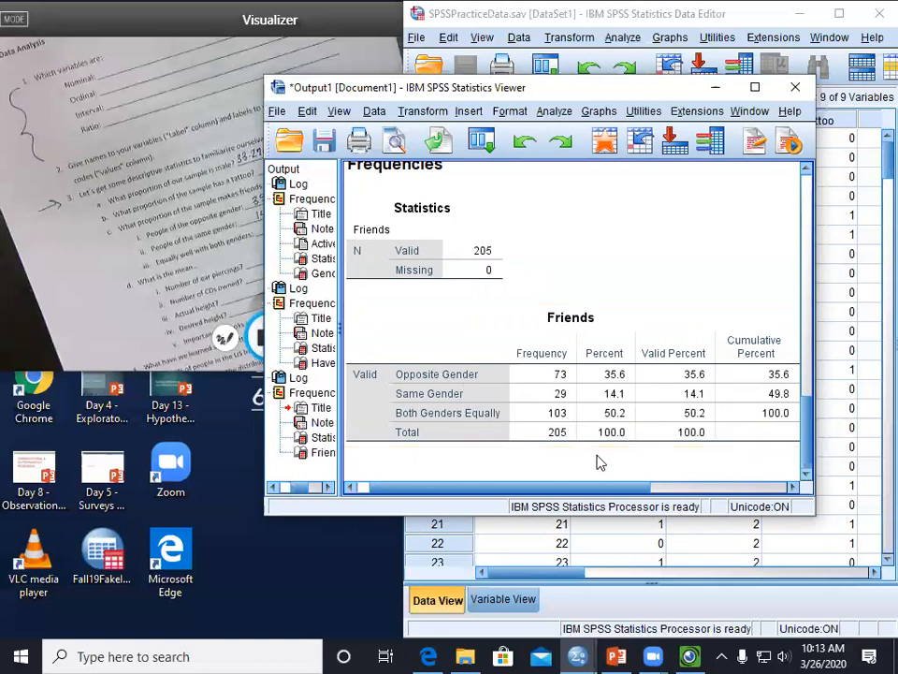
{"action": "left_click", "coordinate": [611, 367]}
{"action": "left_click_drag", "start_coordinate": [516, 89], "coordinate": [597, 127]}
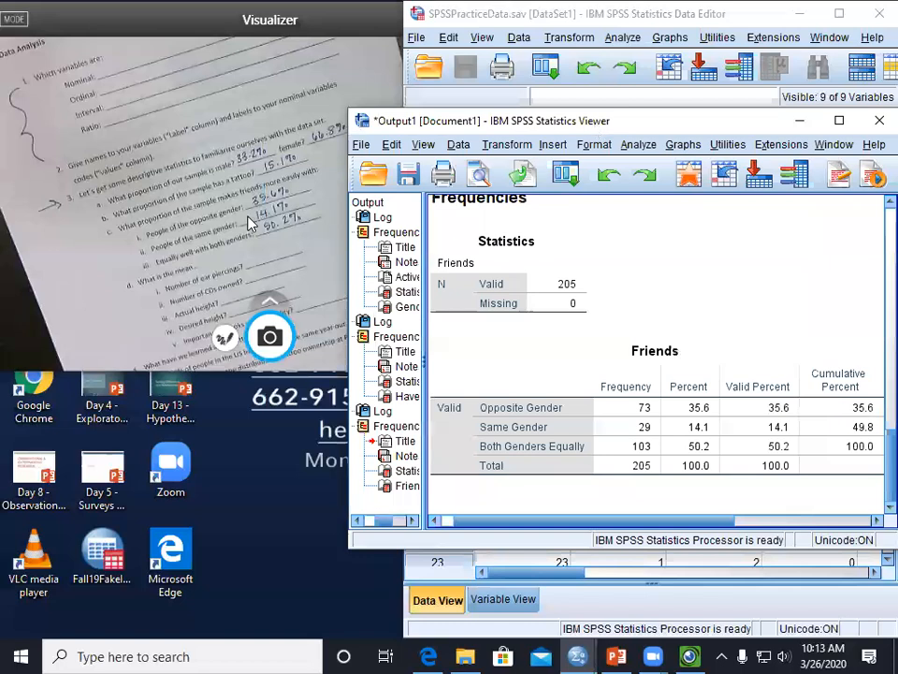
Bring the Visualizer worksheet forward to read the questions on means, and return to the output window, placing it beside the blanks.
{"action": "left_click", "coordinate": [245, 259]}
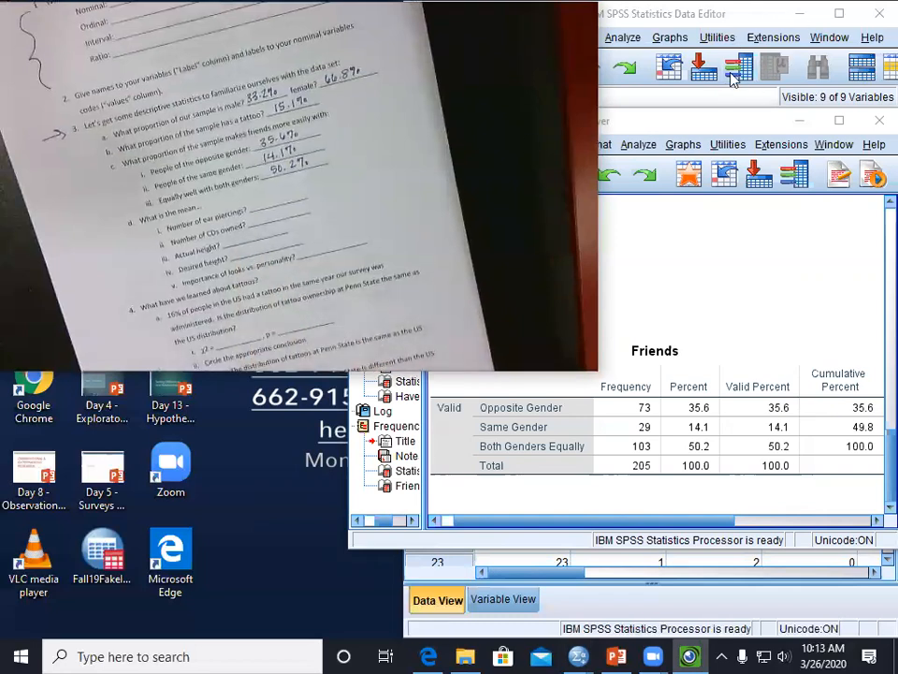
{"action": "left_click", "coordinate": [721, 309]}
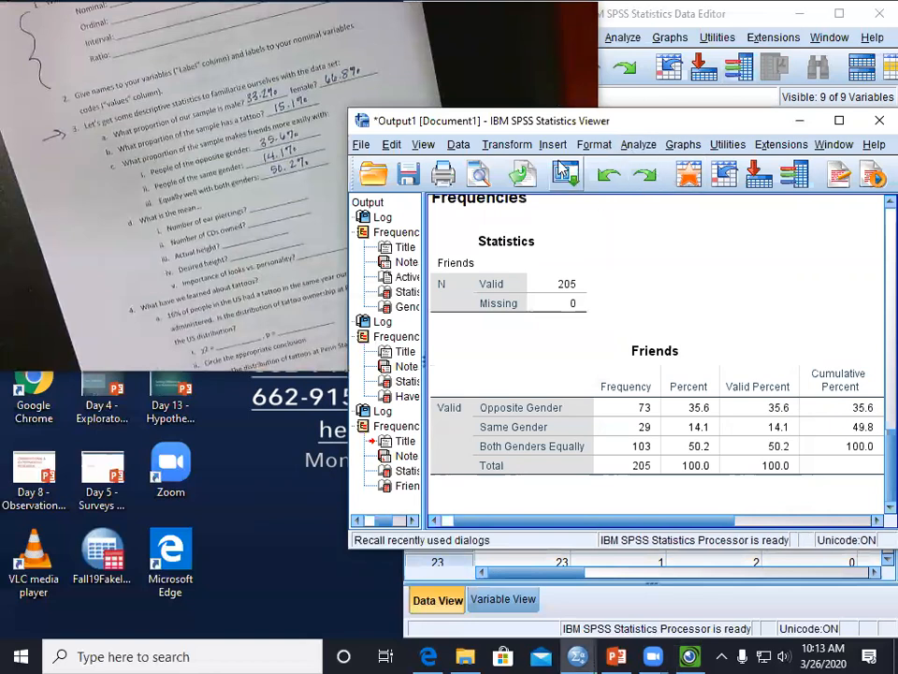
{"action": "left_click_drag", "start_coordinate": [611, 130], "coordinate": [582, 135]}
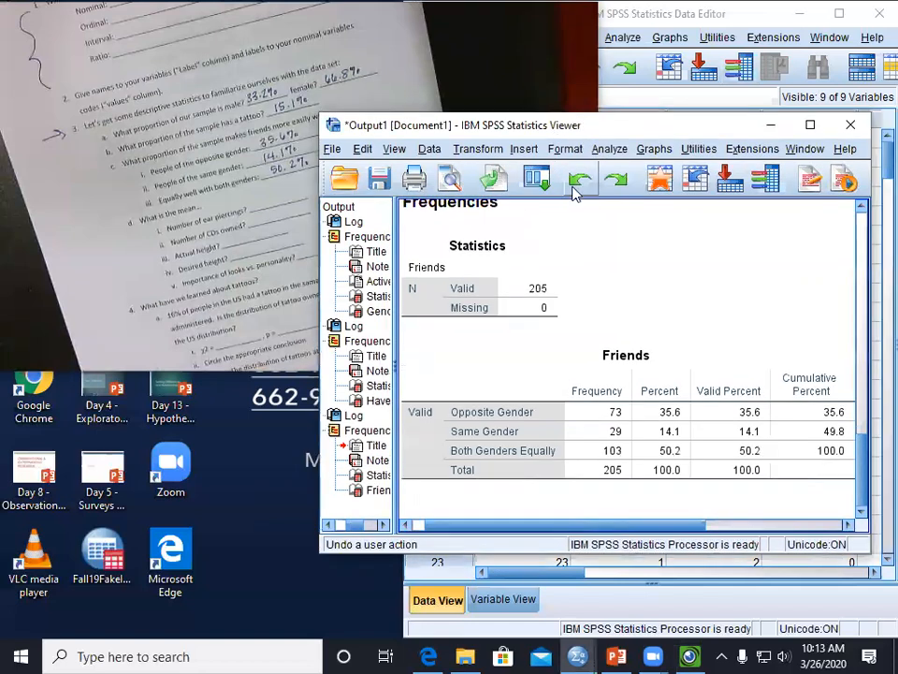
Open a new Frequencies analysis and replace Friends with the number of ear piercings as the variable.
{"action": "left_click", "coordinate": [609, 149]}
{"action": "mouse_move", "coordinate": [620, 178]}
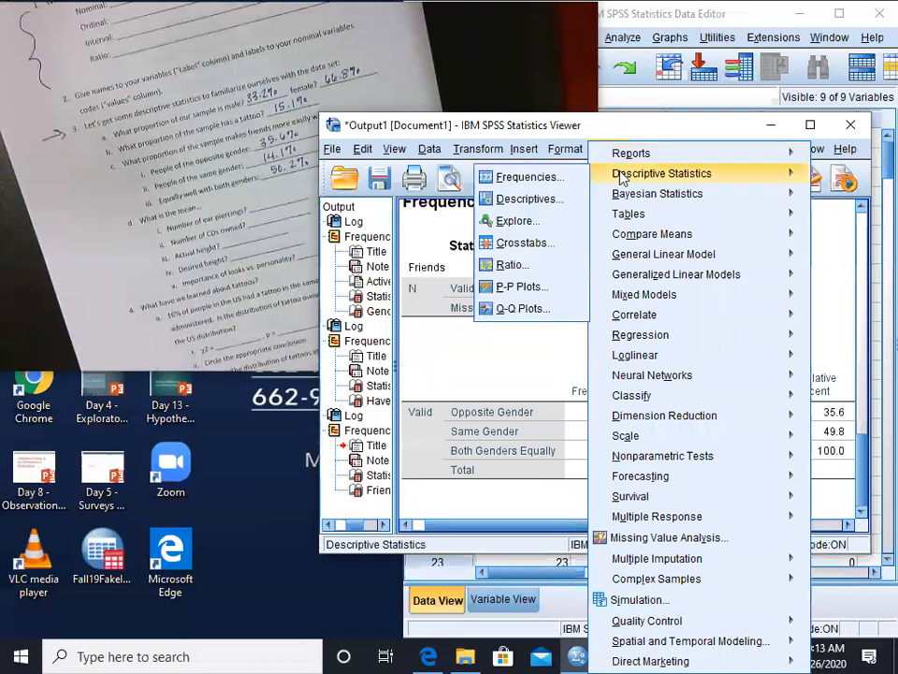
{"action": "left_click", "coordinate": [514, 177]}
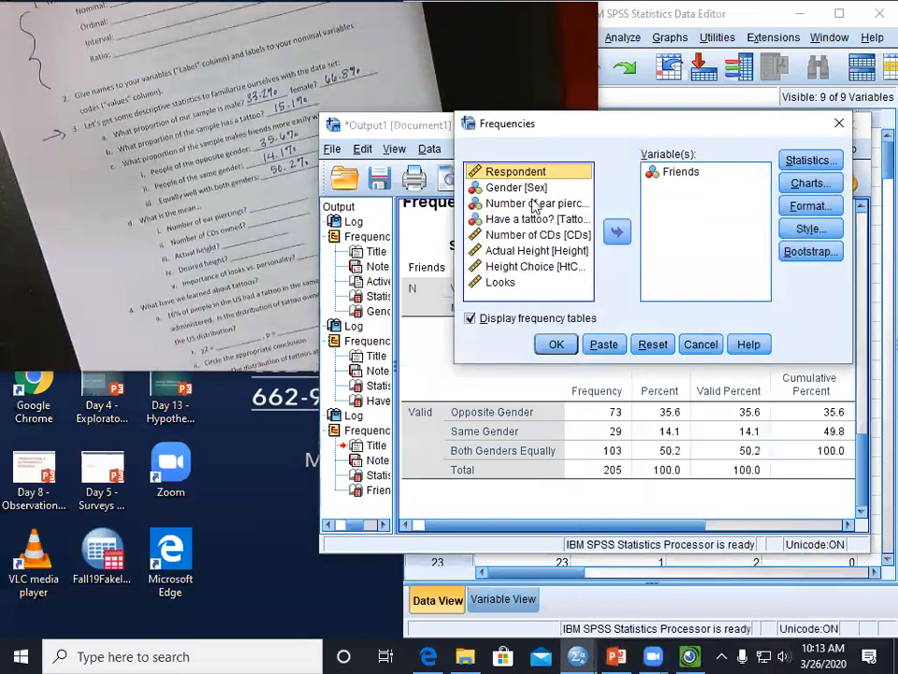
{"action": "left_click", "coordinate": [639, 185]}
{"action": "left_click", "coordinate": [571, 247]}
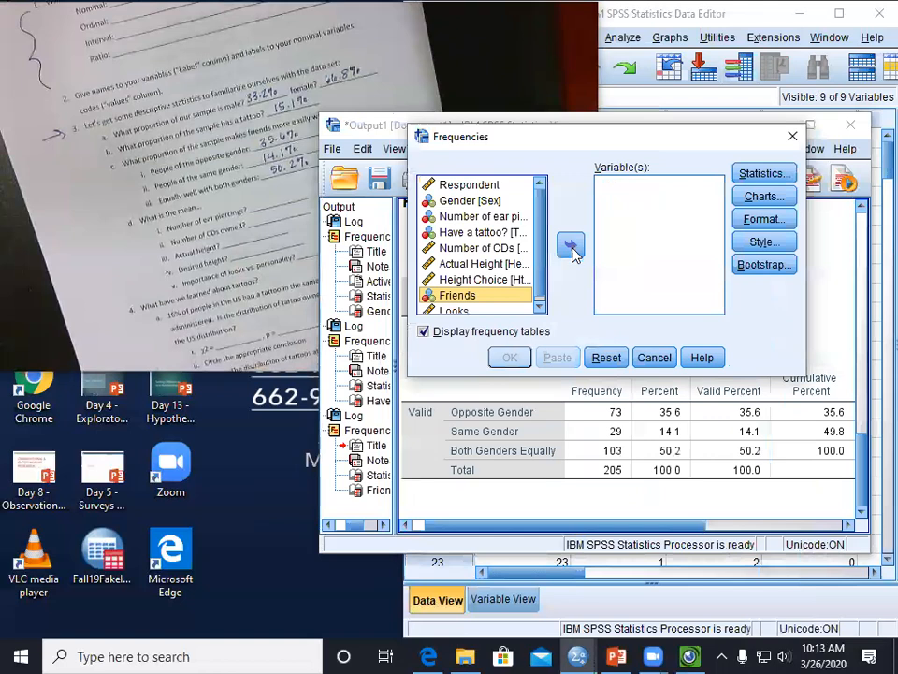
{"action": "left_click", "coordinate": [482, 216]}
{"action": "left_click", "coordinate": [571, 245]}
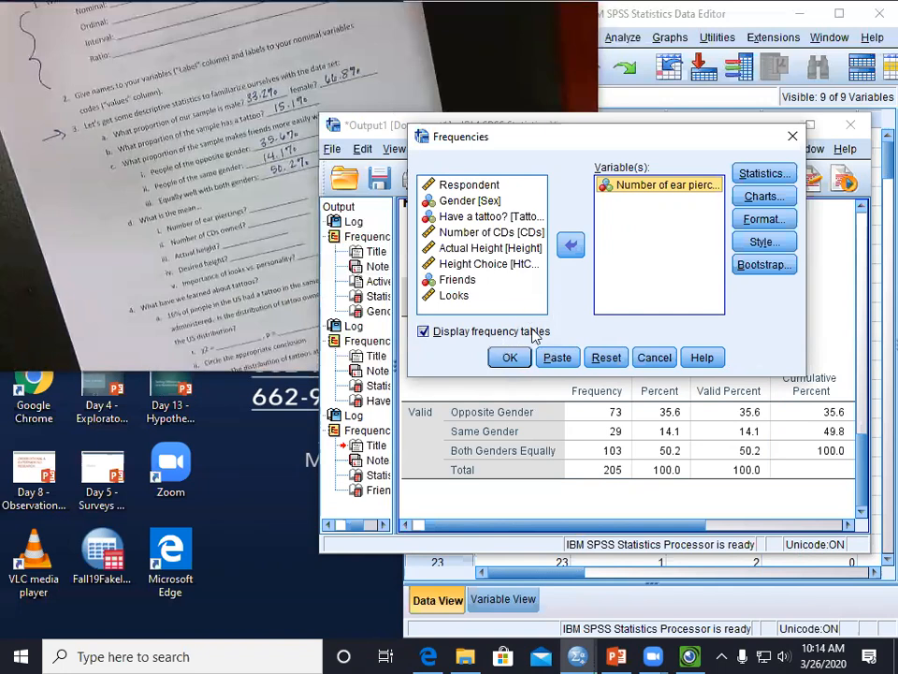
Request the Mean statistic, turn off the display of frequency tables and run the ear piercings analysis.
{"action": "left_click", "coordinate": [762, 177]}
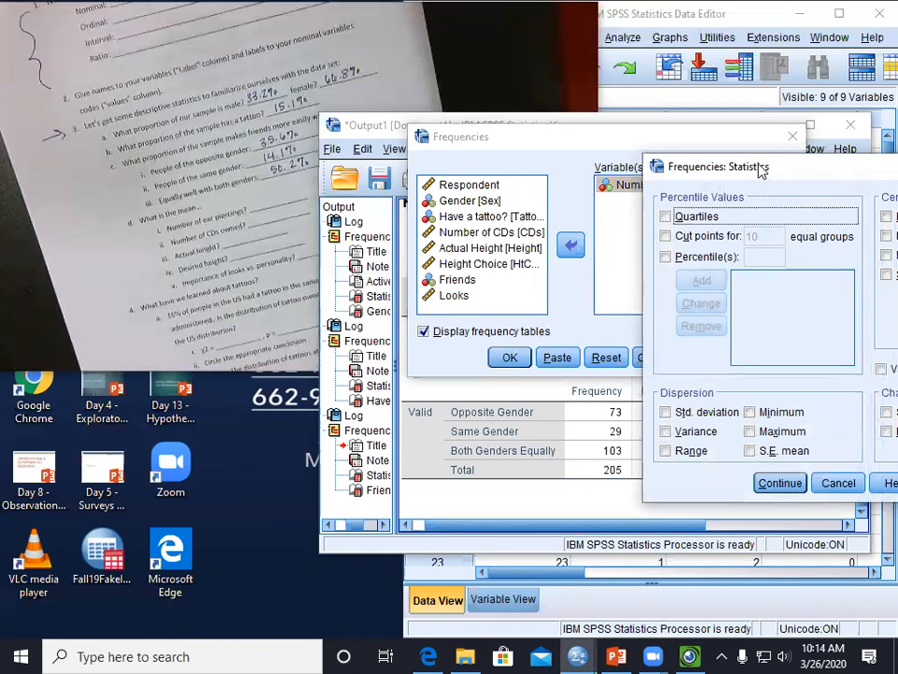
{"action": "left_click", "coordinate": [639, 235]}
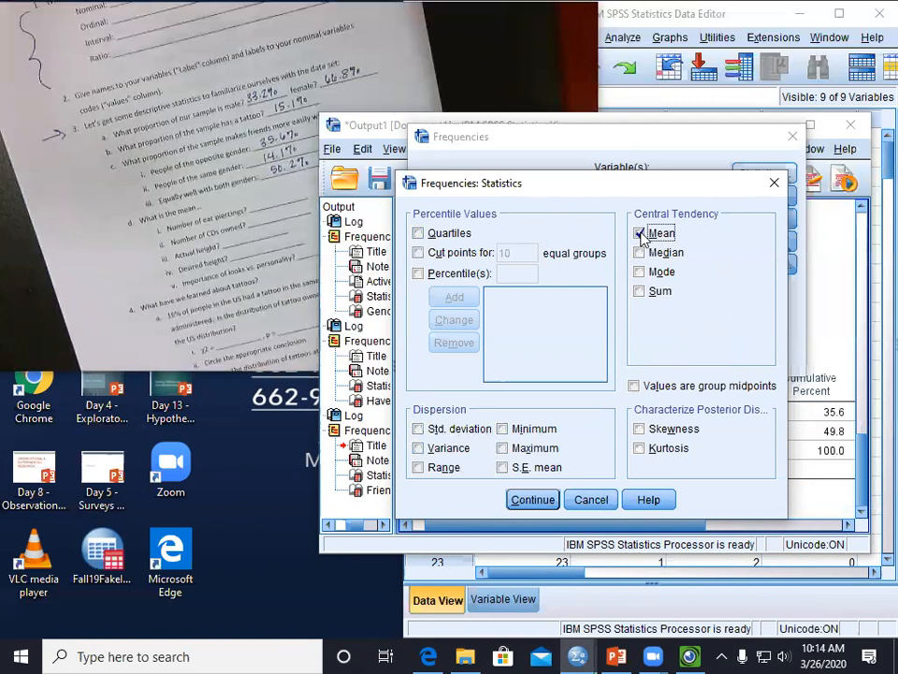
{"action": "left_click", "coordinate": [531, 500]}
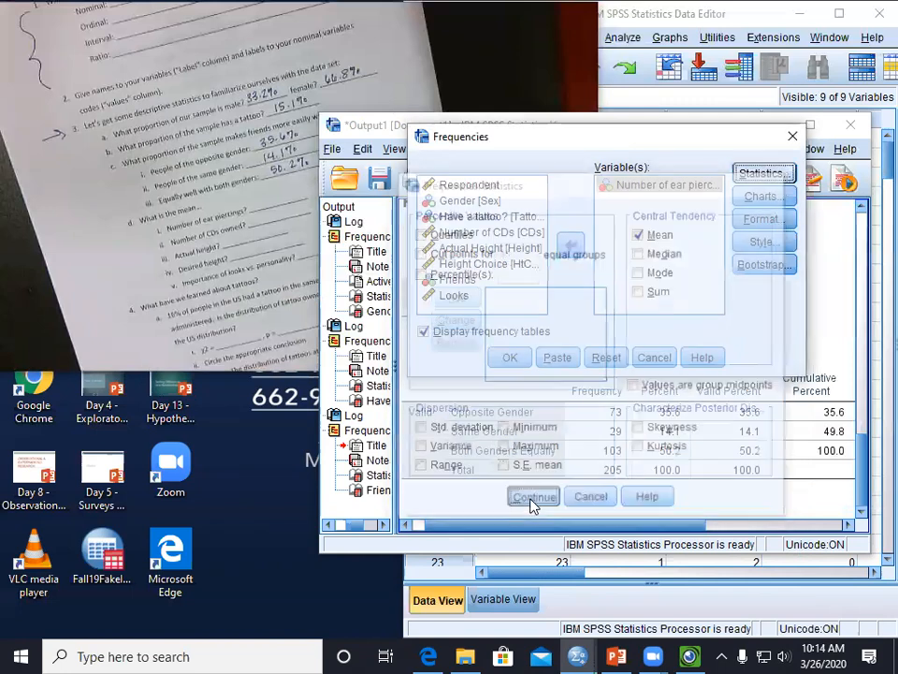
{"action": "left_click", "coordinate": [426, 332]}
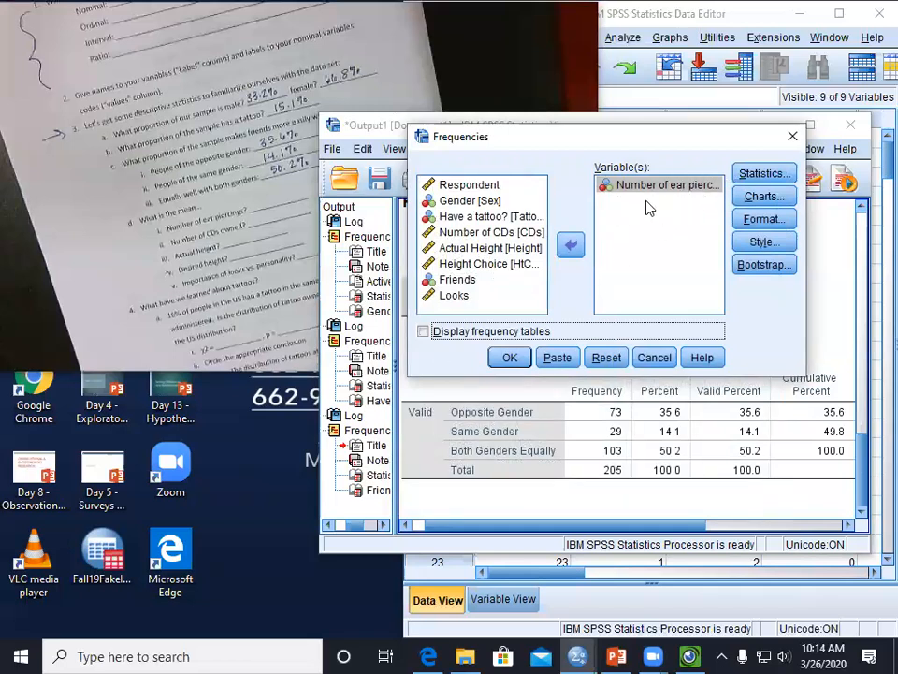
{"action": "left_click", "coordinate": [509, 359]}
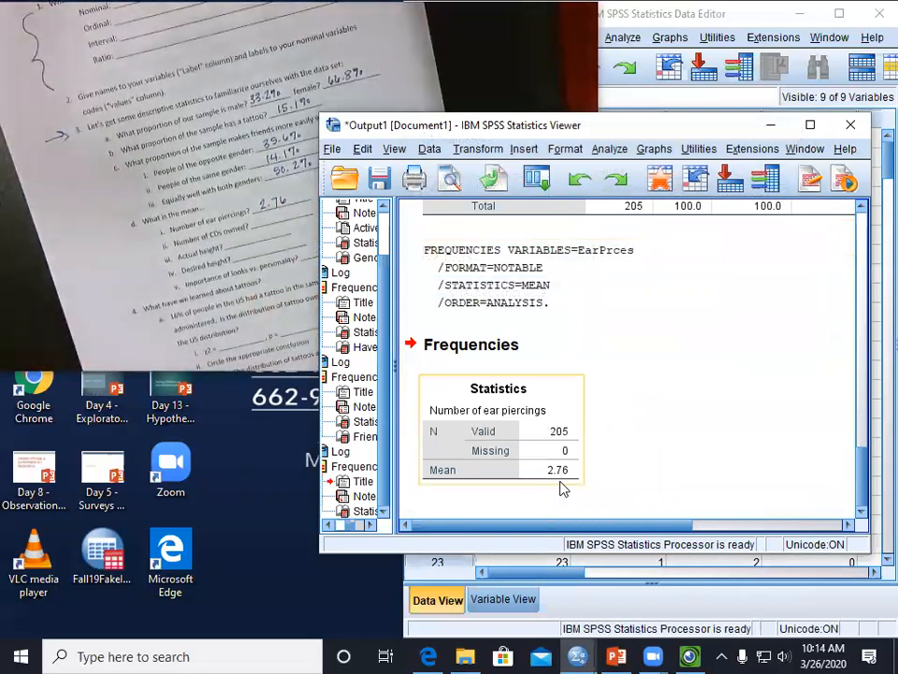
Run a Frequencies analysis for Number of CDs [CDs] in place of ear piercings, with only the Mean statistic and no frequency table.
{"action": "left_click", "coordinate": [609, 149]}
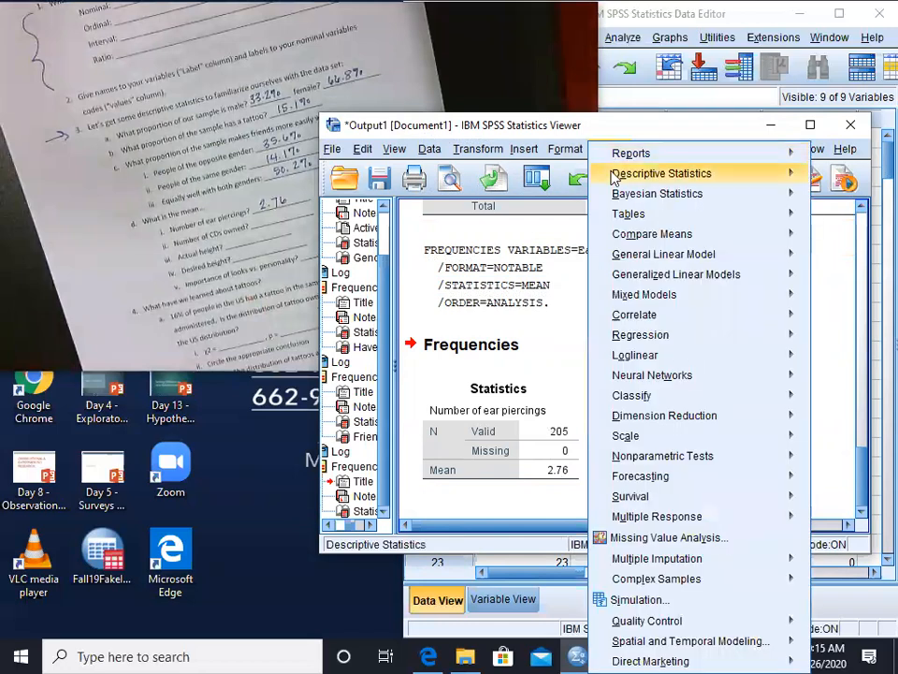
{"action": "mouse_move", "coordinate": [615, 178]}
{"action": "left_click", "coordinate": [542, 178]}
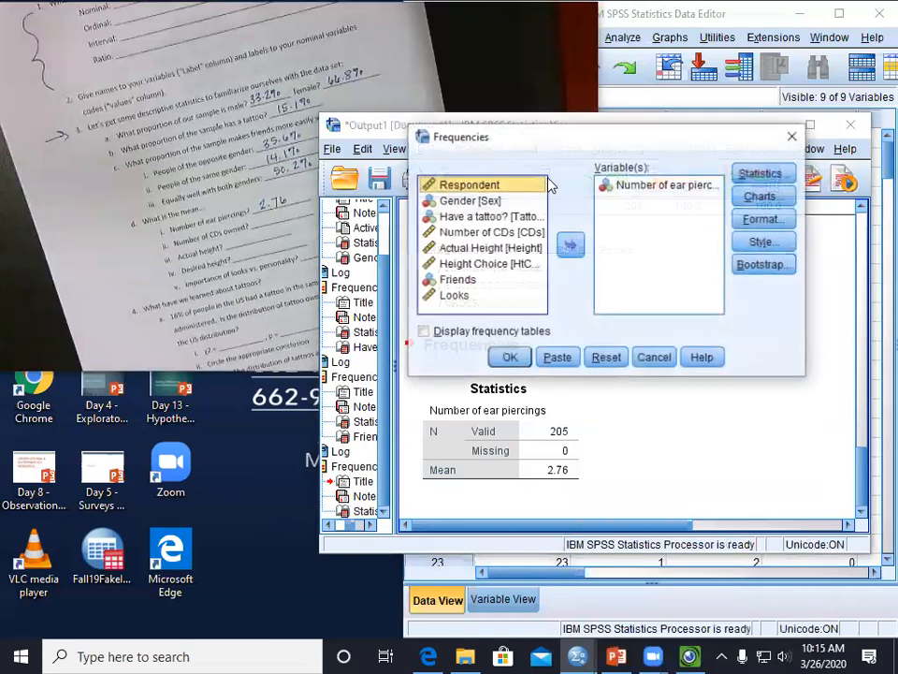
{"action": "left_click", "coordinate": [629, 184]}
{"action": "left_click", "coordinate": [571, 244]}
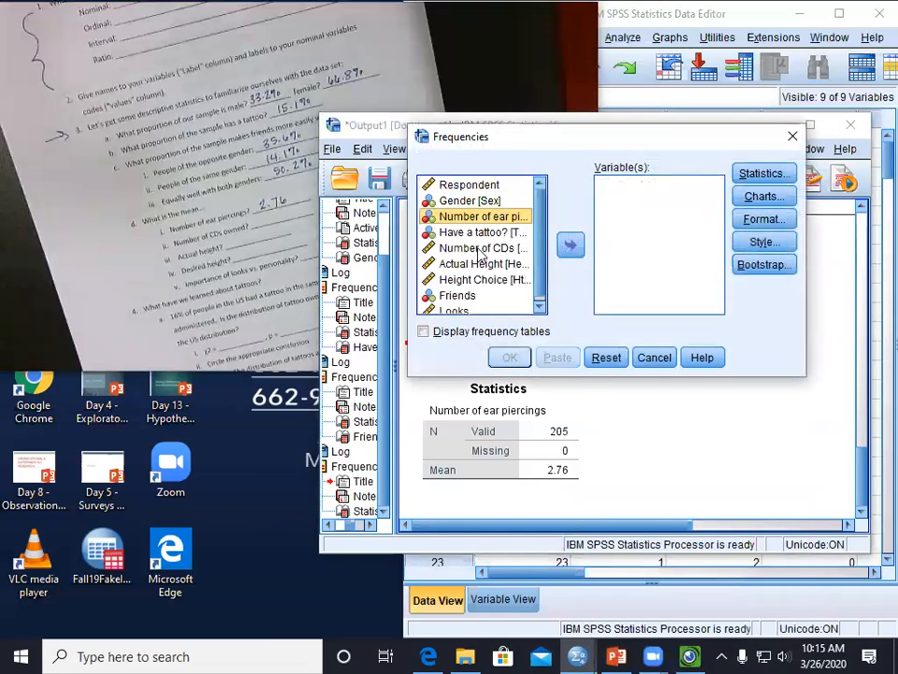
{"action": "left_click", "coordinate": [479, 248]}
{"action": "left_click", "coordinate": [571, 245]}
{"action": "left_click", "coordinate": [763, 173]}
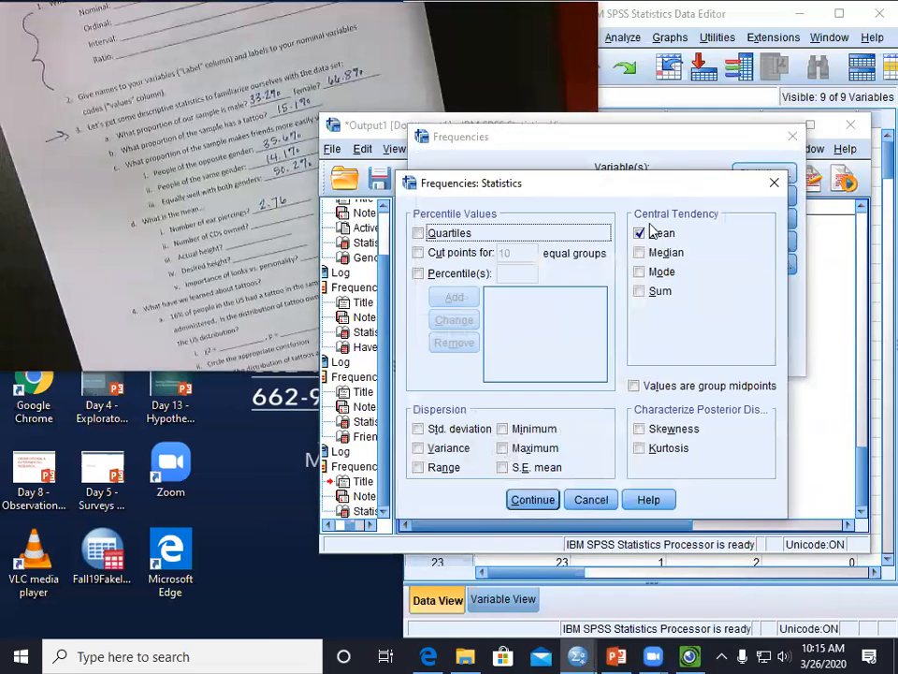
{"action": "left_click", "coordinate": [548, 501]}
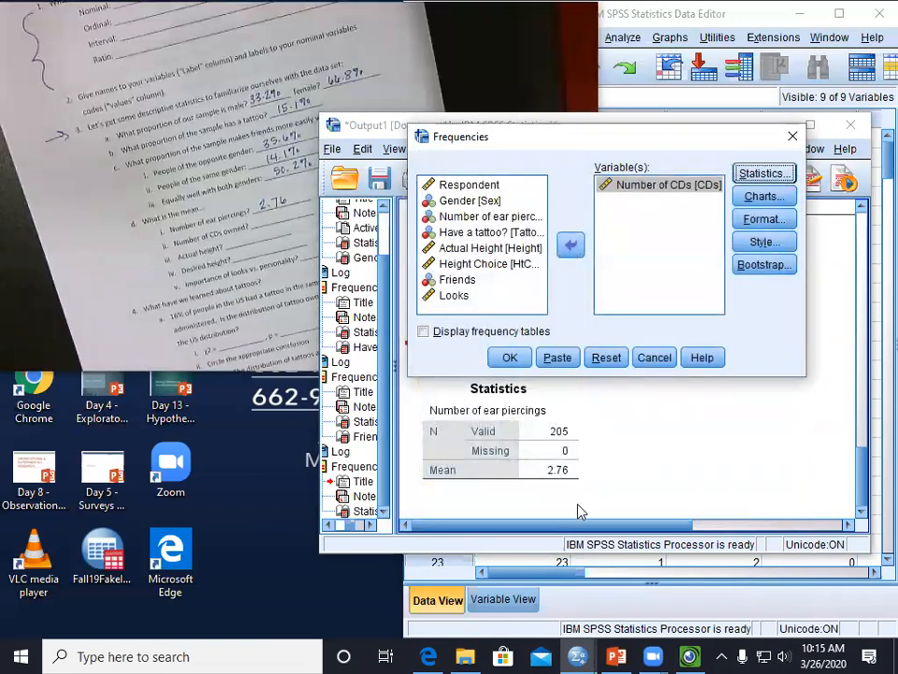
{"action": "left_click", "coordinate": [510, 358]}
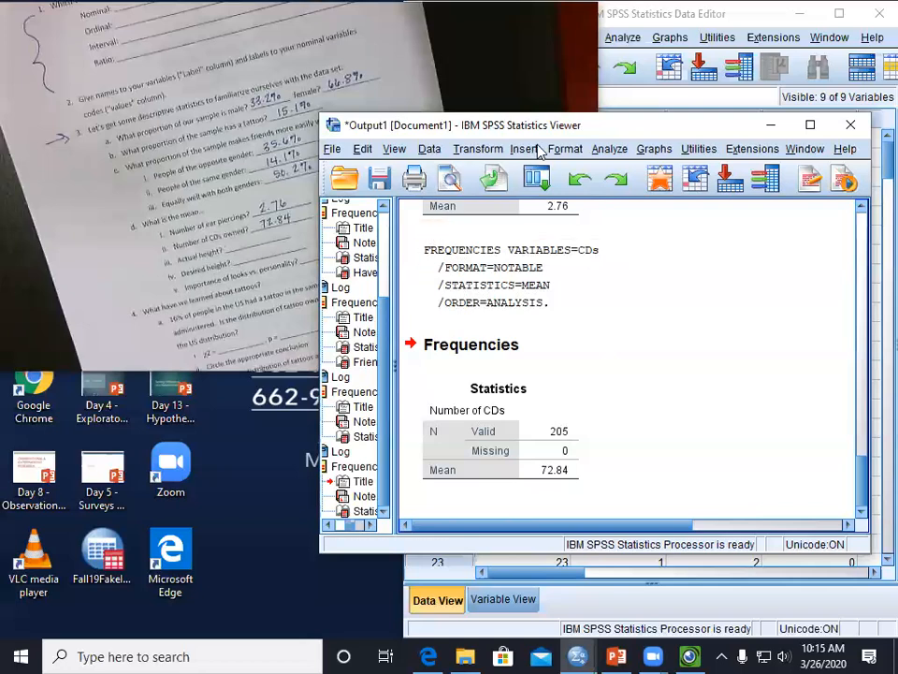
Open a new Frequencies analysis and remove Number of CDs from the analysed variables.
{"action": "left_click", "coordinate": [605, 152]}
{"action": "mouse_move", "coordinate": [662, 172]}
{"action": "left_click", "coordinate": [547, 176]}
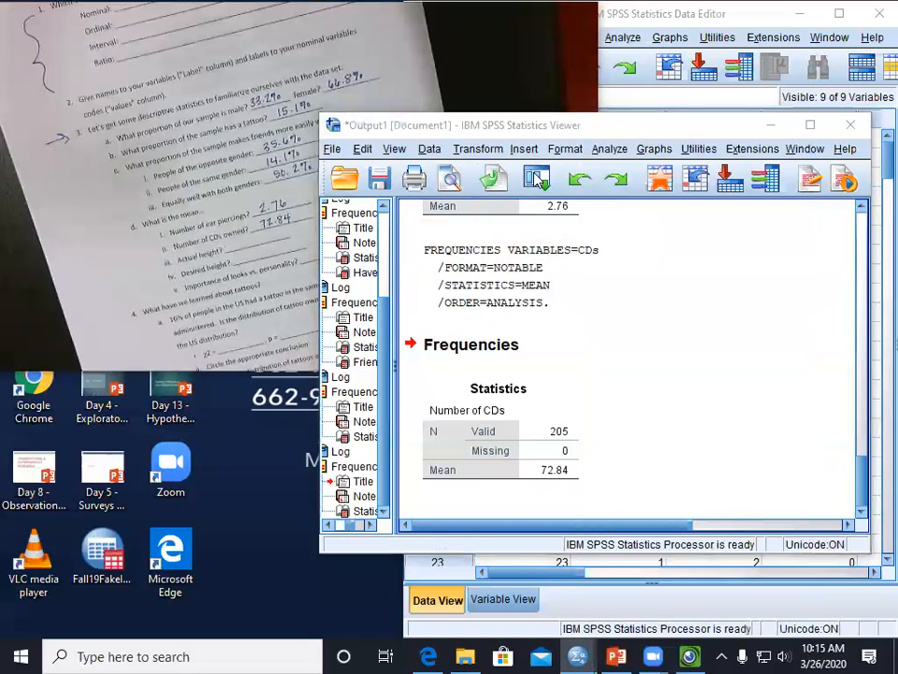
{"action": "left_click", "coordinate": [634, 184]}
{"action": "left_click", "coordinate": [570, 244]}
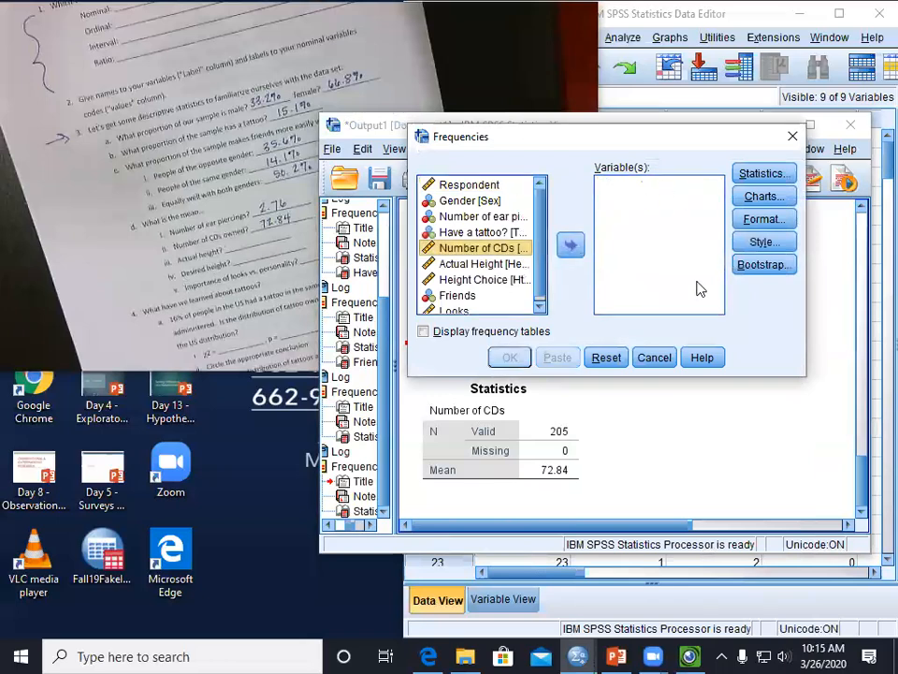
{"action": "scroll", "coordinate": [537, 227], "scroll_direction": "down", "scroll_amount": 1}
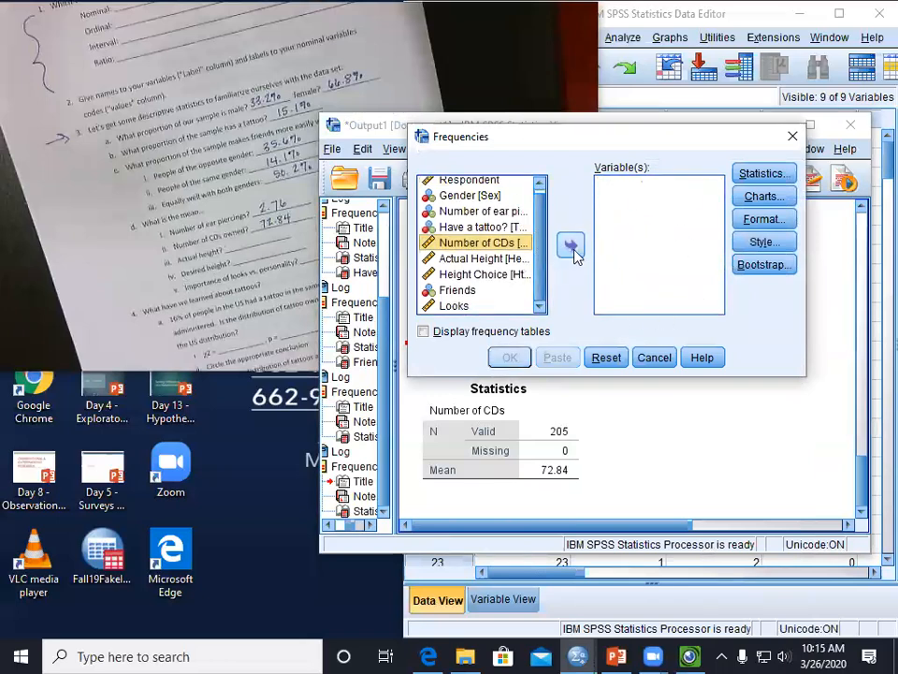
Add Actual Height, Height Choice and Looks as the variables of the Frequencies analysis.
{"action": "left_click", "coordinate": [513, 258]}
{"action": "left_click", "coordinate": [571, 245]}
{"action": "left_click", "coordinate": [504, 265]}
{"action": "left_click", "coordinate": [571, 245]}
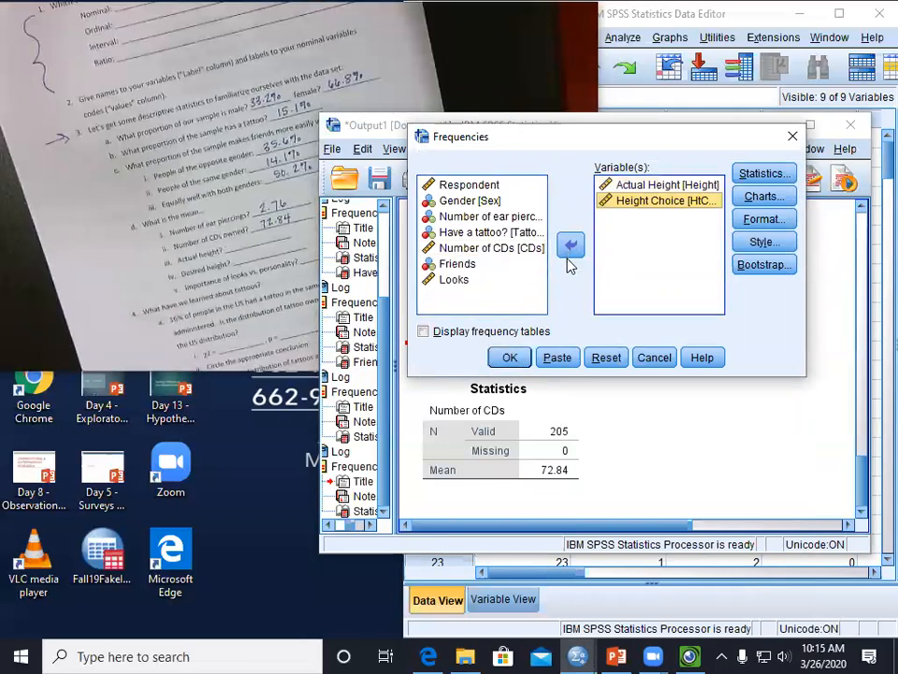
{"action": "left_click", "coordinate": [477, 279]}
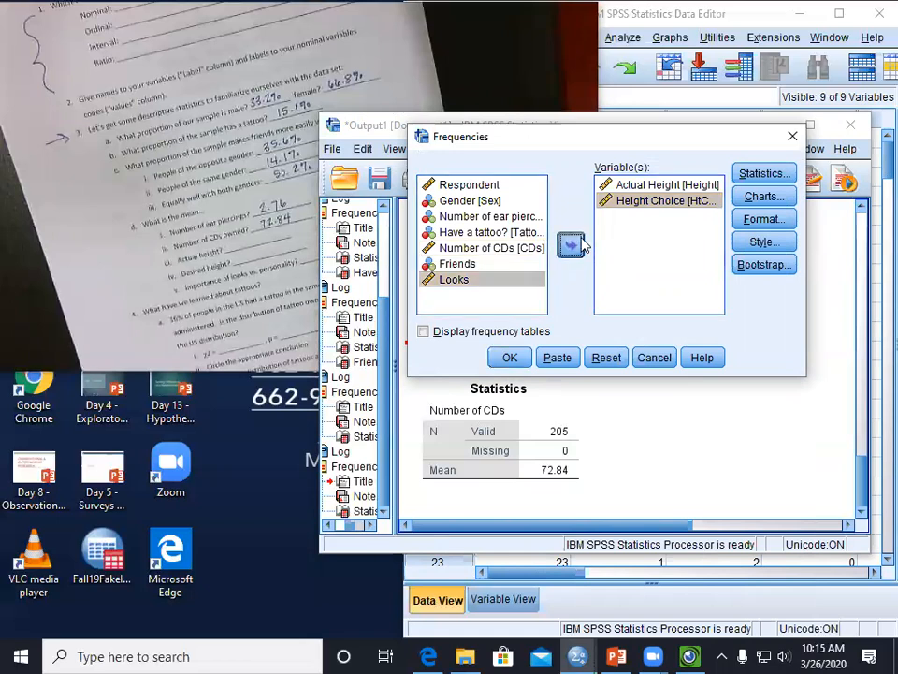
{"action": "left_click", "coordinate": [573, 246]}
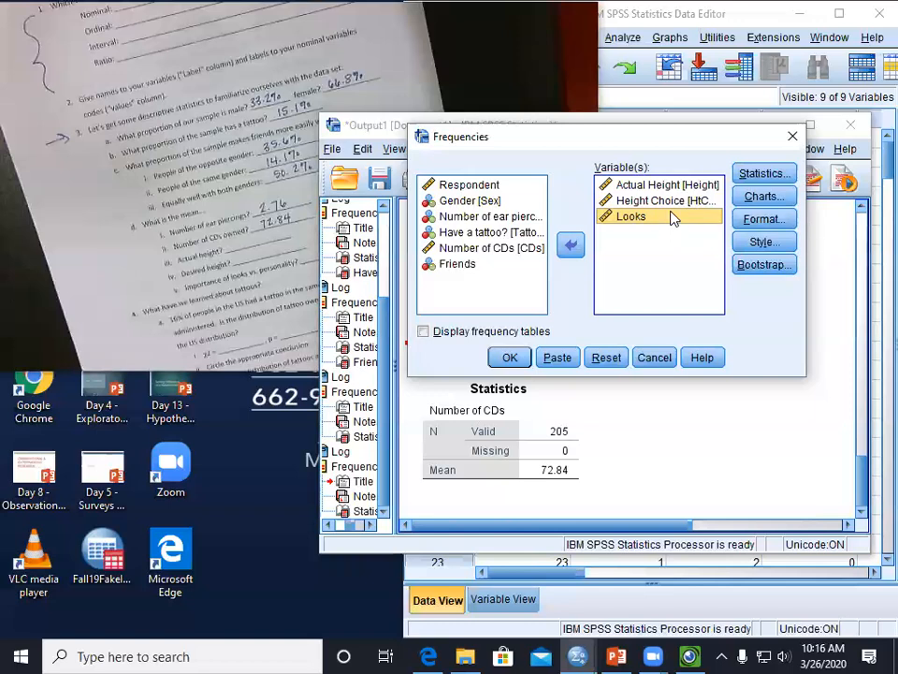
Check that the Mean statistic is requested, run the heights and looks analysis, and review its Statistics table.
{"action": "left_click", "coordinate": [763, 175]}
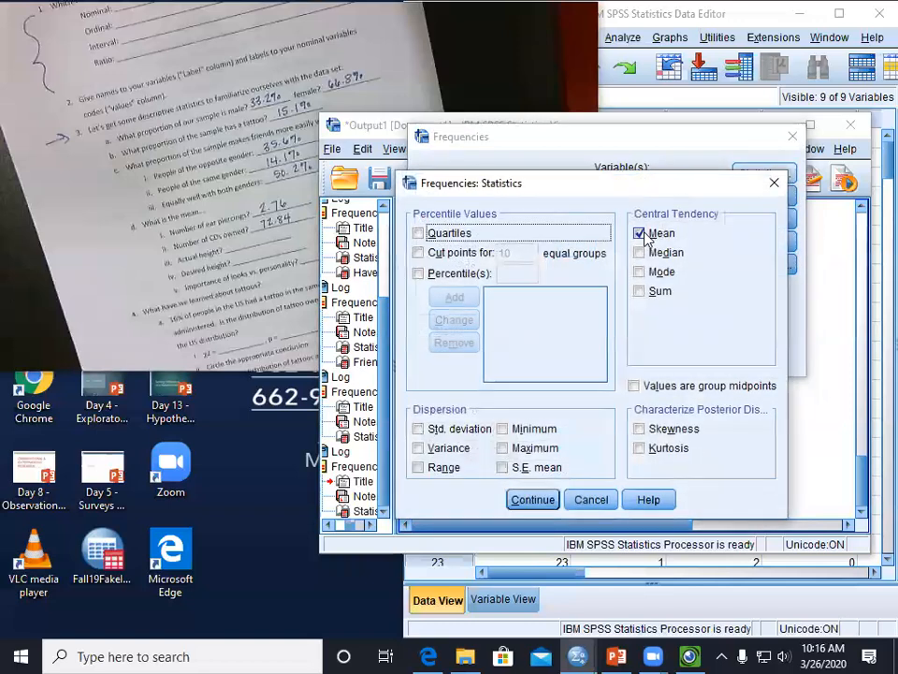
{"action": "left_click", "coordinate": [538, 503]}
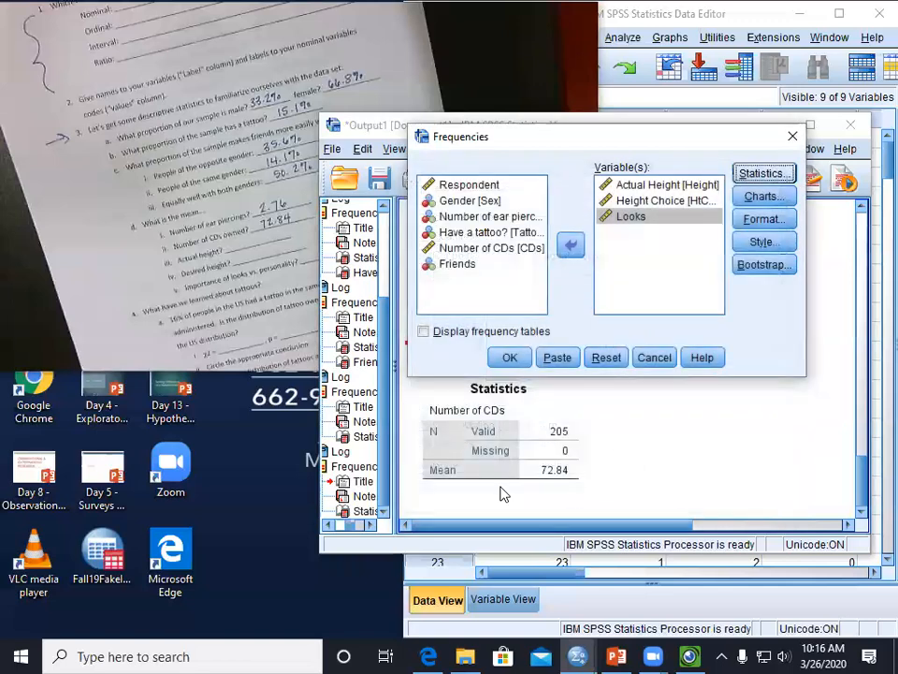
{"action": "left_click", "coordinate": [510, 357]}
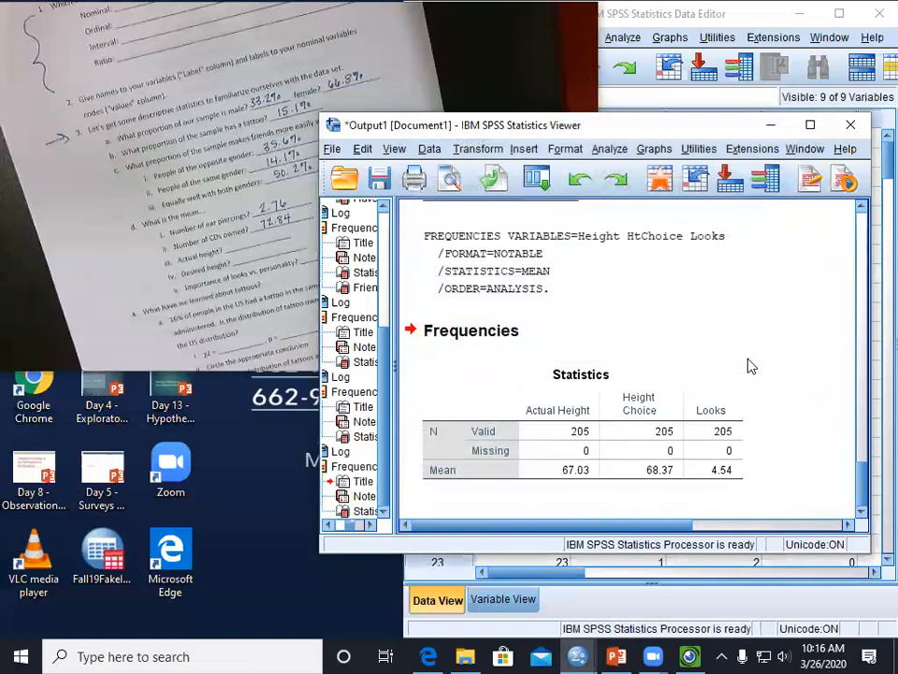
{"action": "scroll", "coordinate": [558, 444], "scroll_direction": "up", "scroll_amount": 5}
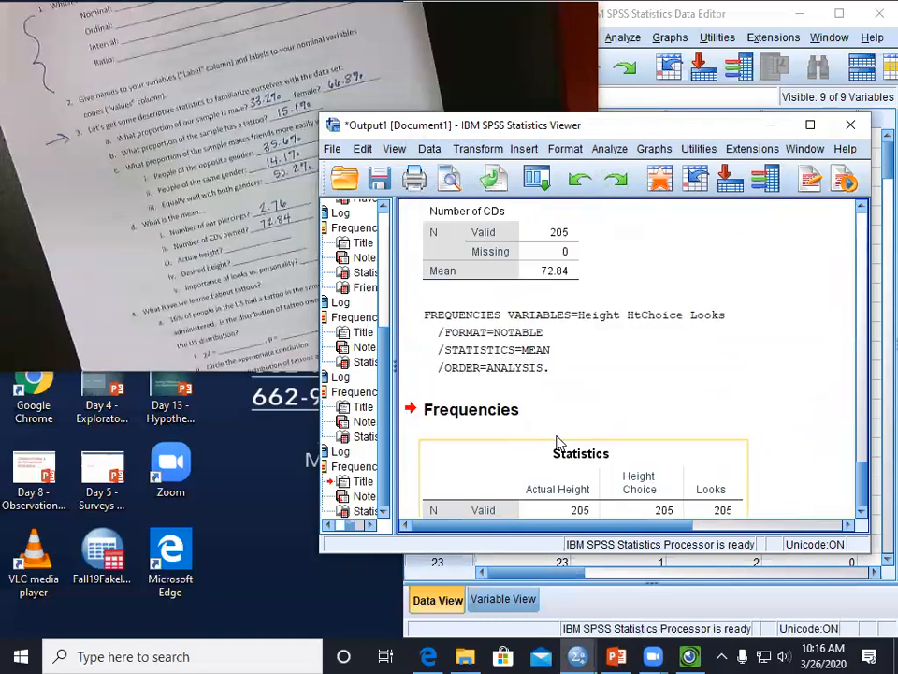
{"action": "left_click", "coordinate": [515, 315]}
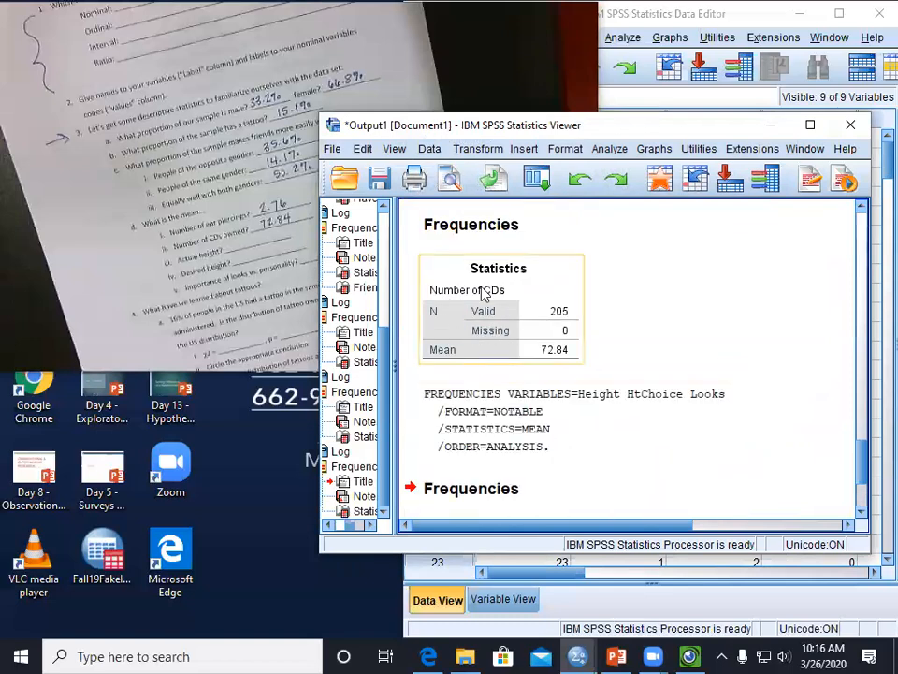
{"action": "scroll", "coordinate": [559, 354], "scroll_direction": "down", "scroll_amount": 4}
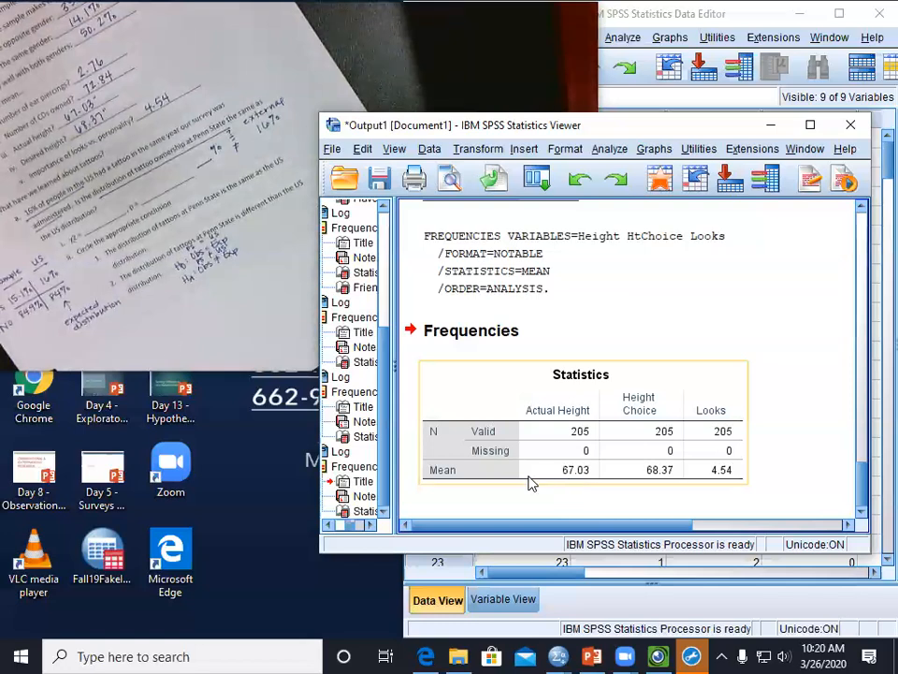
Open the legacy nonparametric Chi-square test and set Have a tattoo? [Tattoo] as the test variable.
{"action": "left_click", "coordinate": [609, 150]}
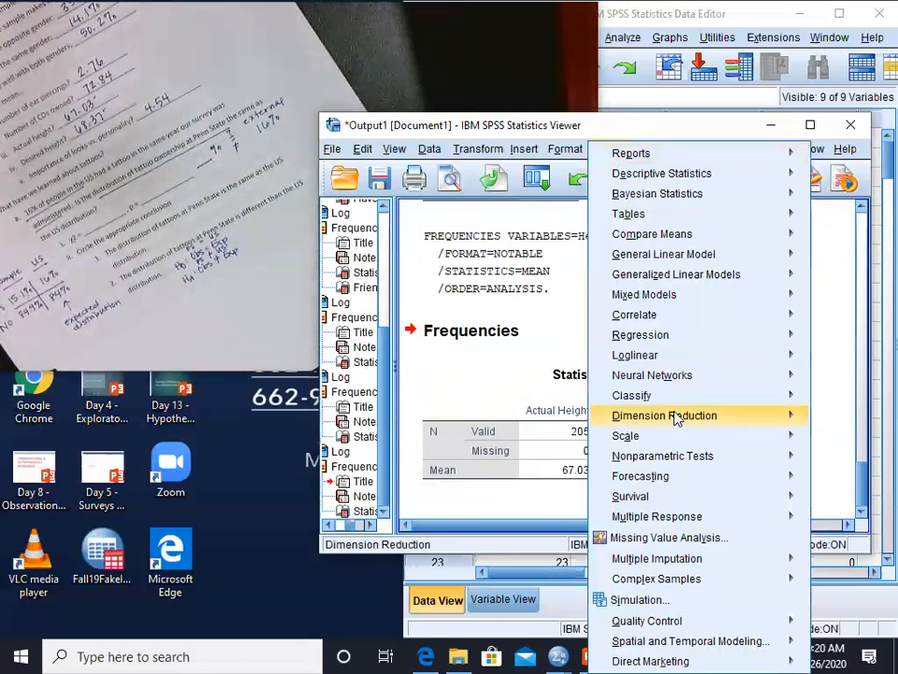
{"action": "mouse_move", "coordinate": [683, 465]}
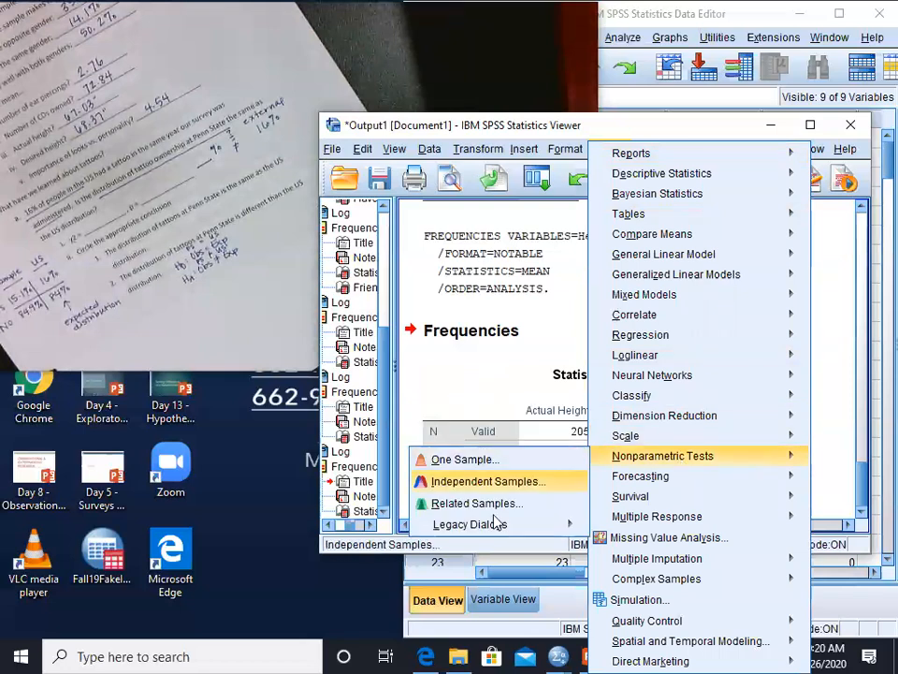
{"action": "mouse_move", "coordinate": [491, 533]}
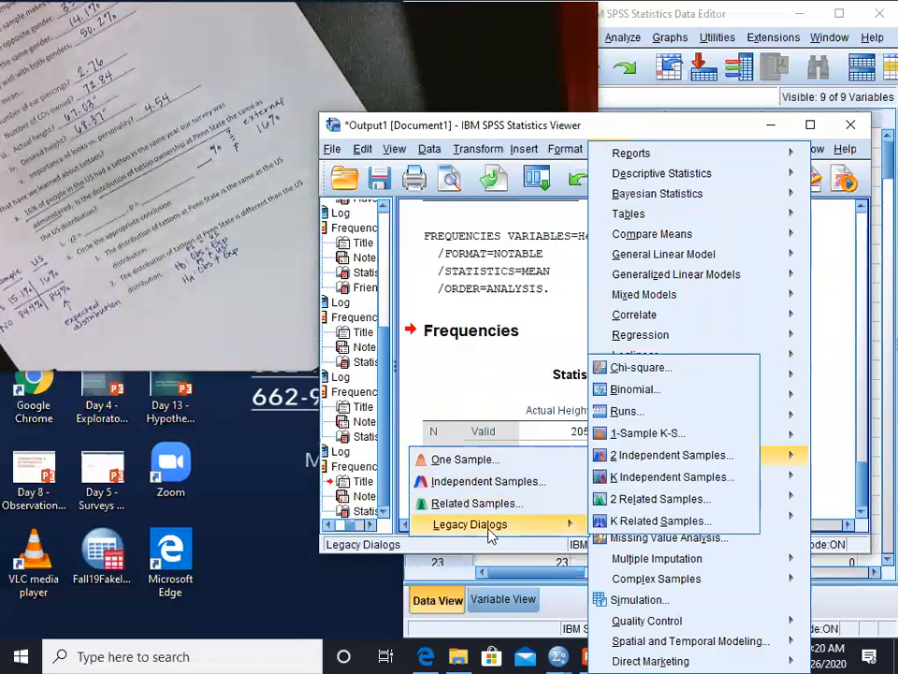
{"action": "left_click", "coordinate": [639, 367]}
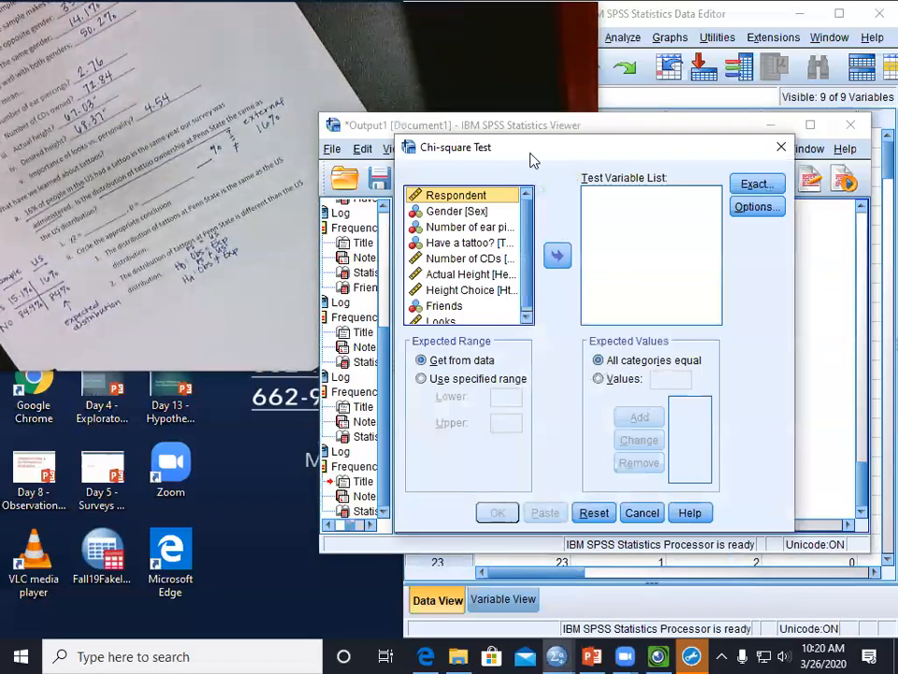
{"action": "left_click_drag", "start_coordinate": [542, 148], "coordinate": [590, 160]}
{"action": "scroll", "coordinate": [543, 234], "scroll_direction": "down", "scroll_amount": 1}
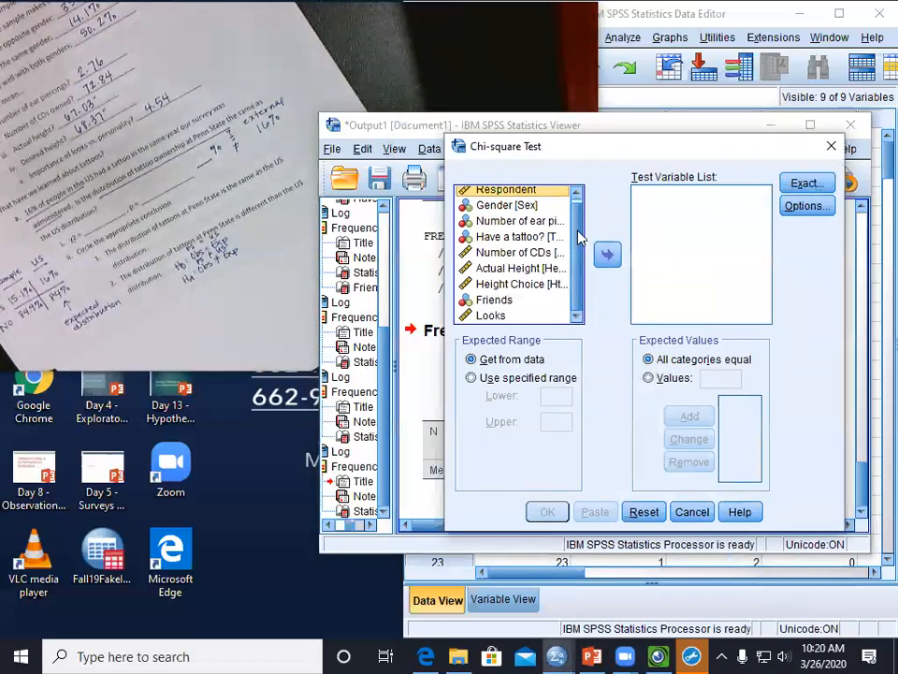
{"action": "left_click", "coordinate": [520, 237]}
{"action": "left_click", "coordinate": [609, 255]}
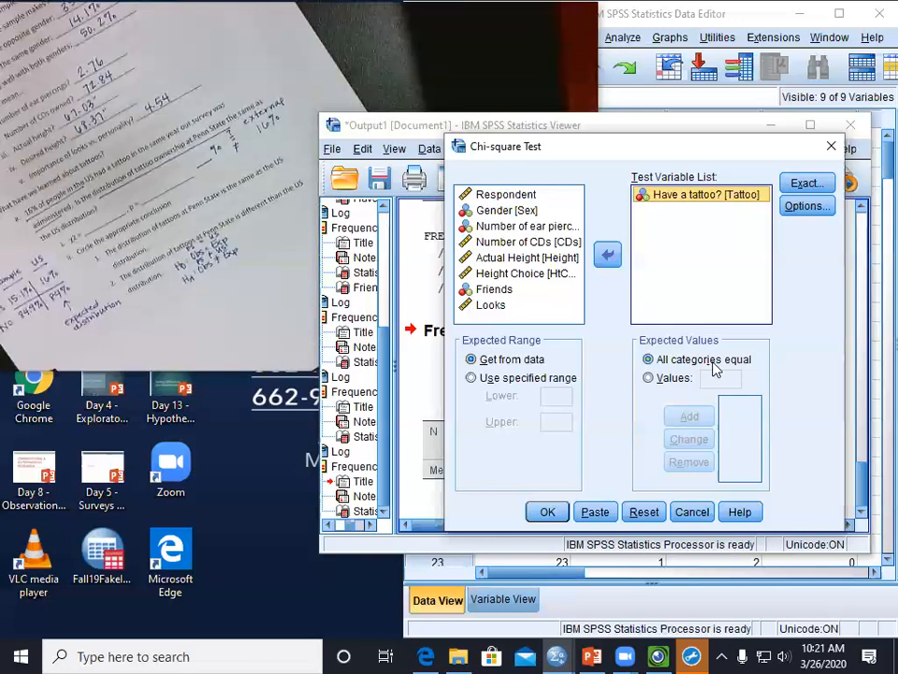
Specify the expected values 84 and 16 in that order, run the chi-square test, and review the tattoo counts and test statistics.
{"action": "left_click", "coordinate": [649, 378]}
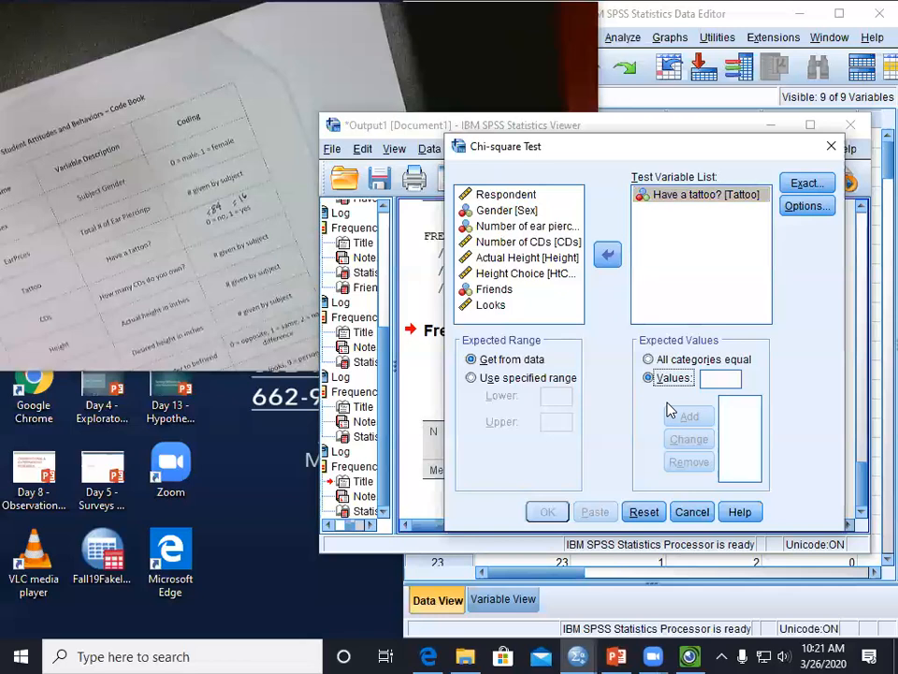
{"action": "left_click", "coordinate": [718, 382]}
{"action": "type", "text": "84"}
{"action": "left_click", "coordinate": [691, 417]}
{"action": "type", "text": "16"}
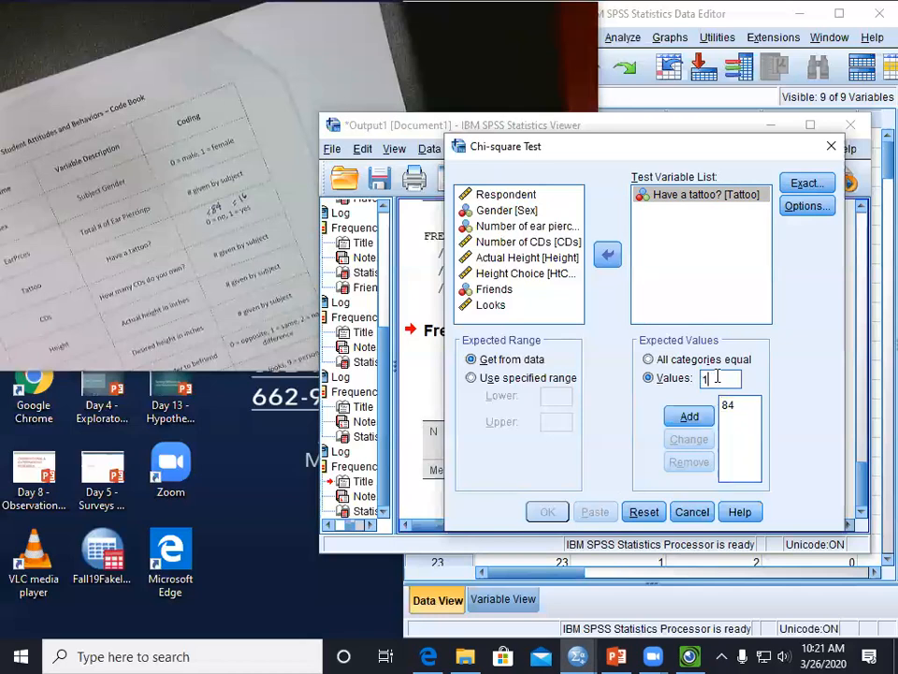
{"action": "left_click", "coordinate": [691, 419]}
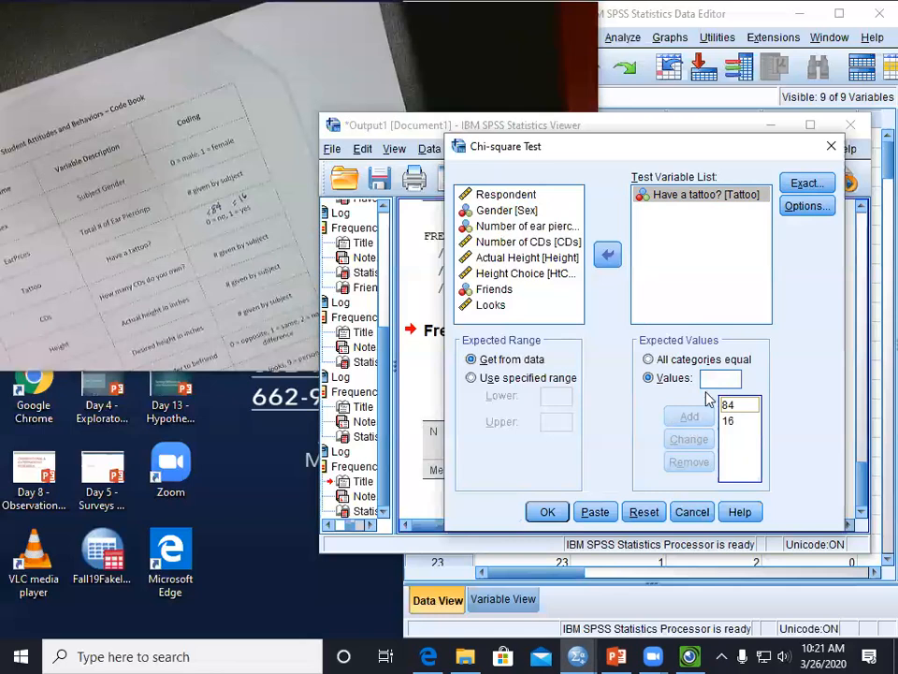
{"action": "left_click", "coordinate": [548, 515]}
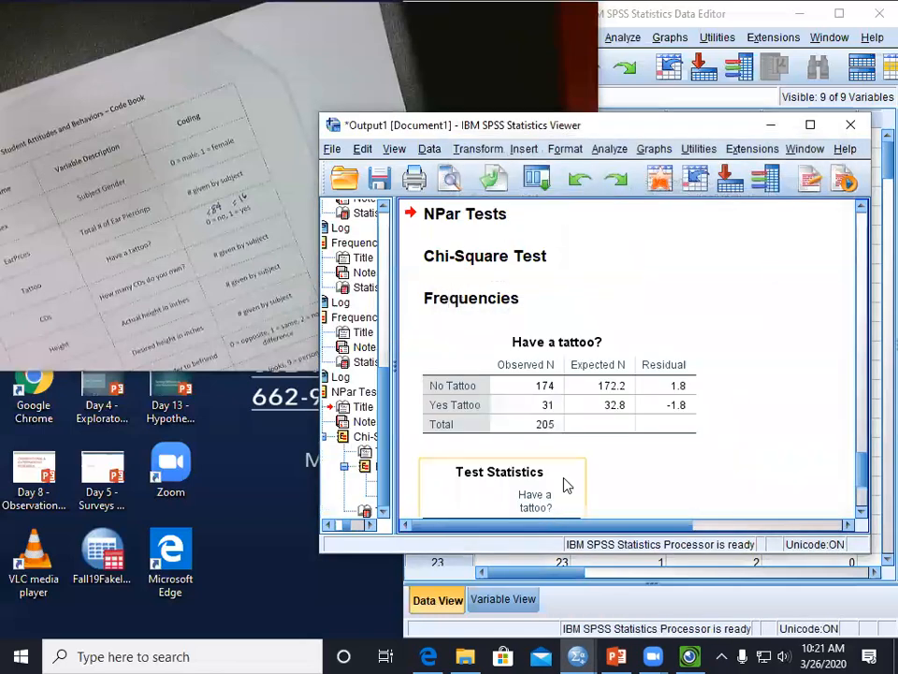
{"action": "scroll", "coordinate": [697, 361], "scroll_direction": "up", "scroll_amount": 2}
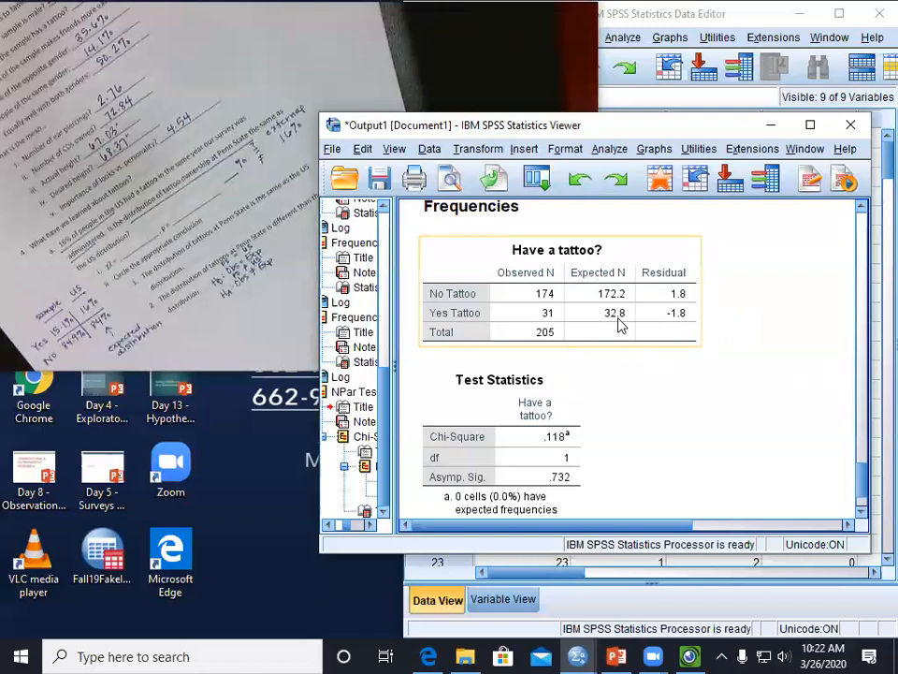
{"action": "scroll", "coordinate": [610, 349], "scroll_direction": "down", "scroll_amount": 2}
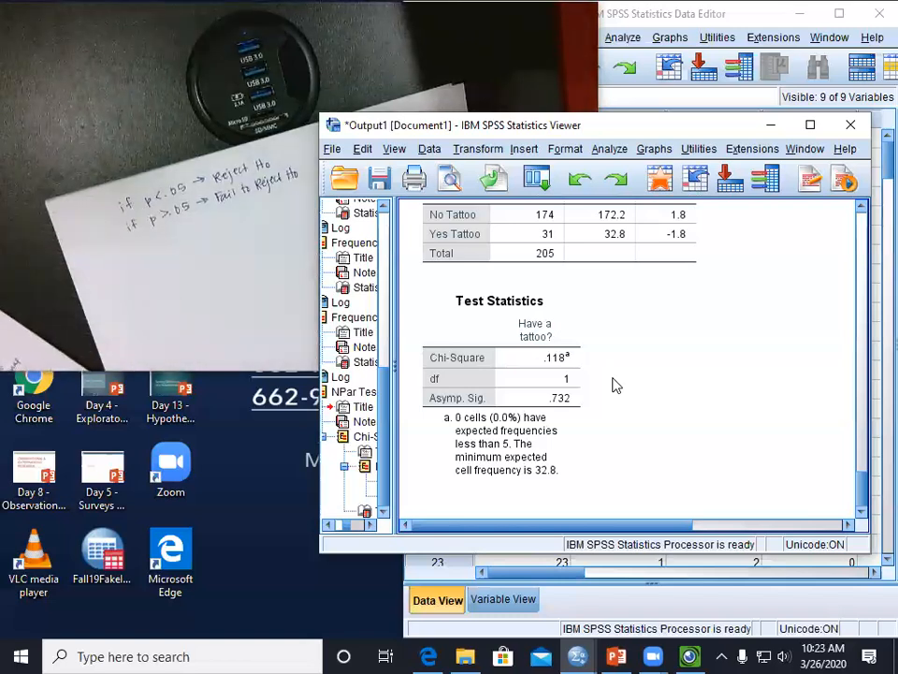
{"action": "left_click", "coordinate": [566, 405]}
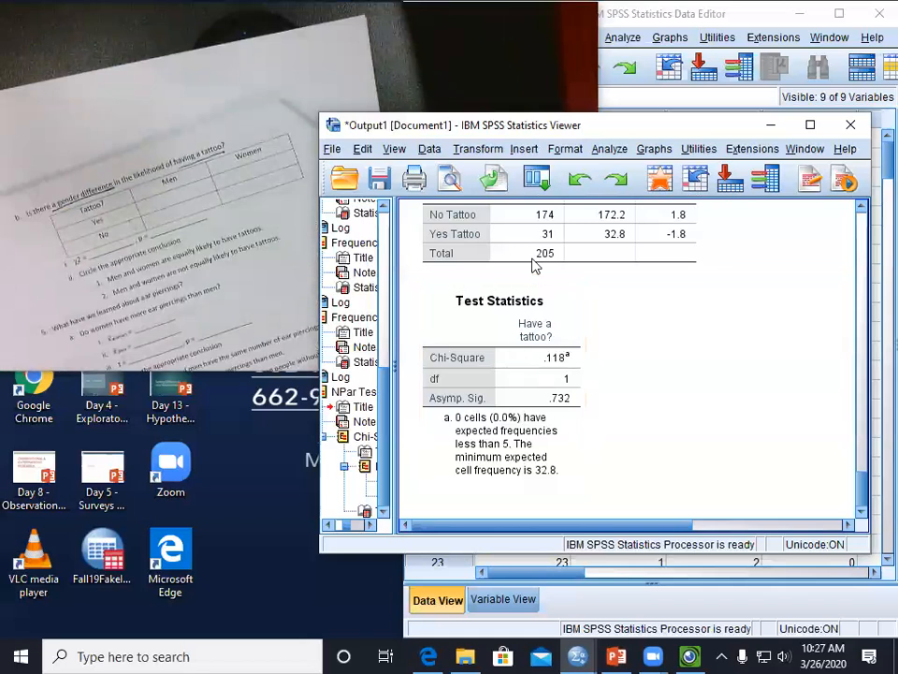
Start a Crosstabs analysis with Gender [Sex] as the column variable and Have a tattoo? [Tattoo] as the row variable.
{"action": "left_click", "coordinate": [609, 148]}
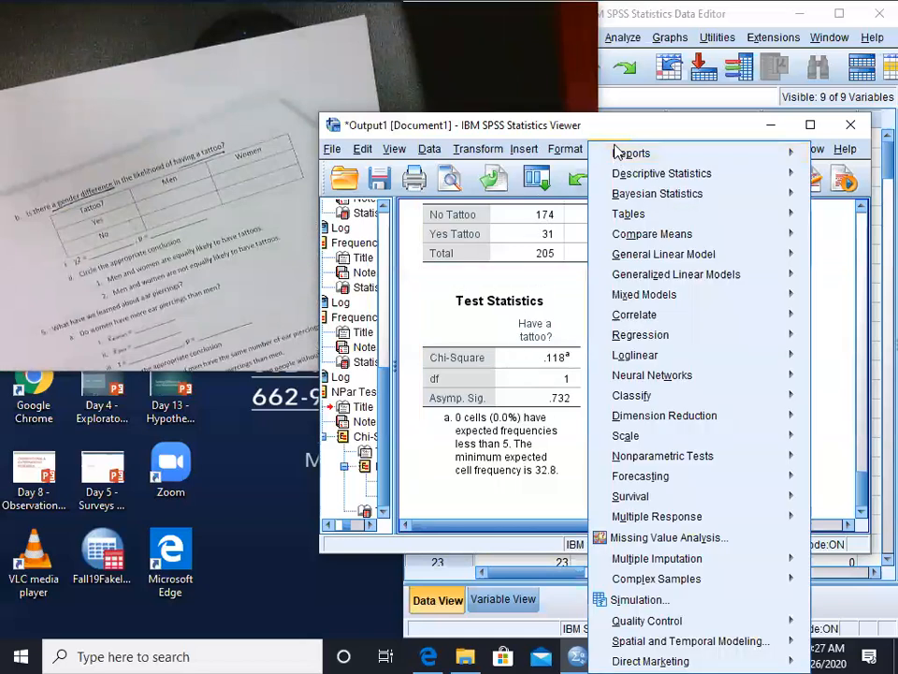
{"action": "mouse_move", "coordinate": [623, 175]}
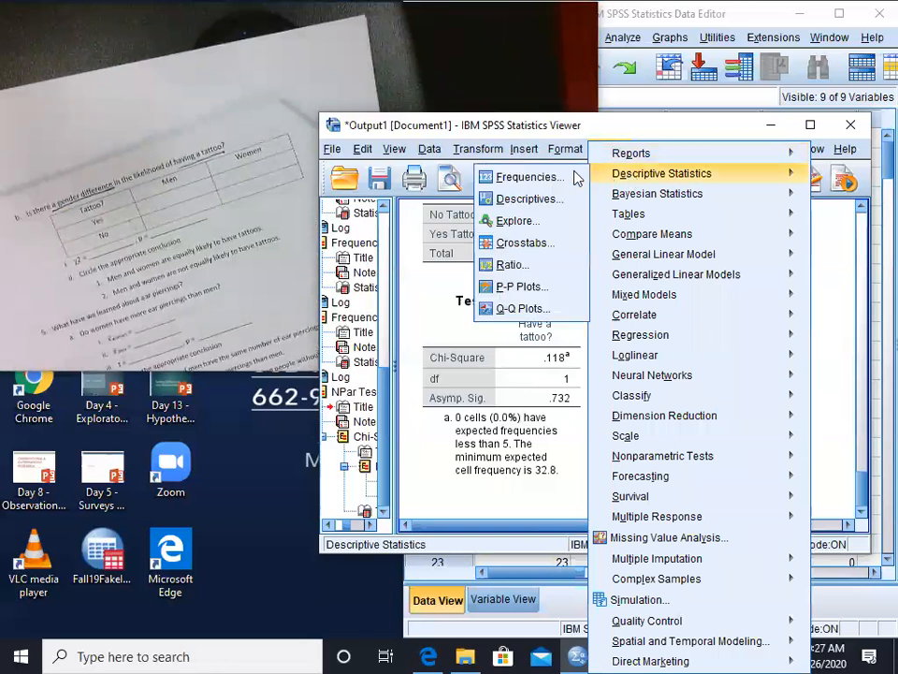
{"action": "left_click", "coordinate": [533, 245]}
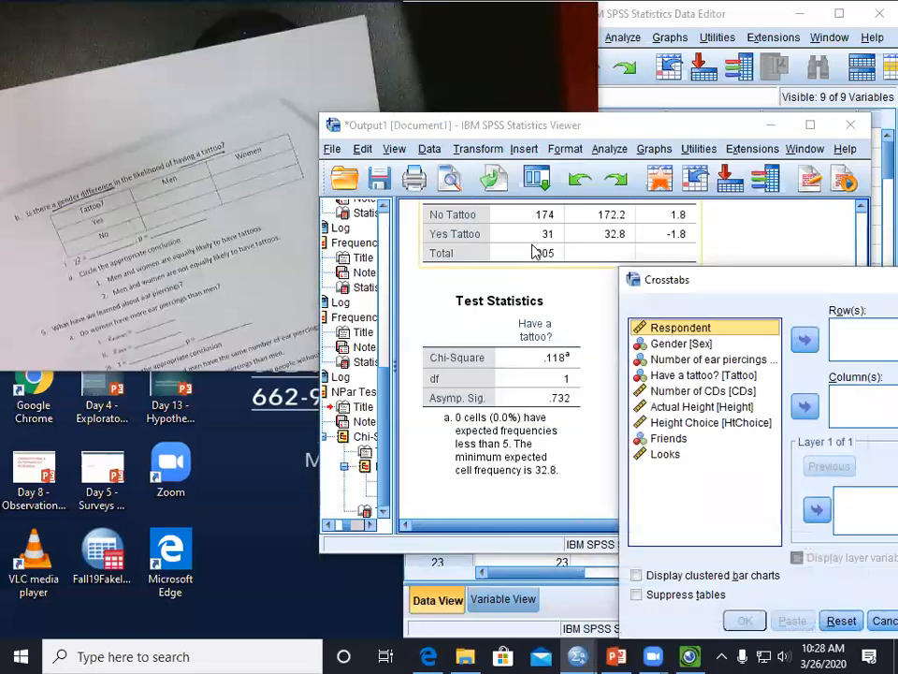
{"action": "left_click_drag", "start_coordinate": [741, 283], "coordinate": [486, 210]}
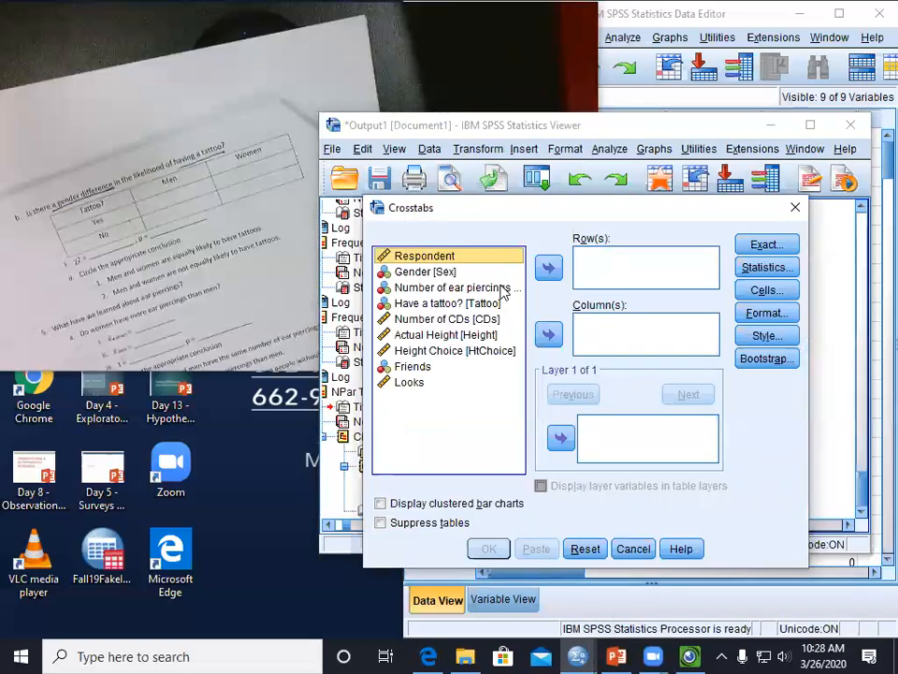
{"action": "left_click", "coordinate": [416, 272]}
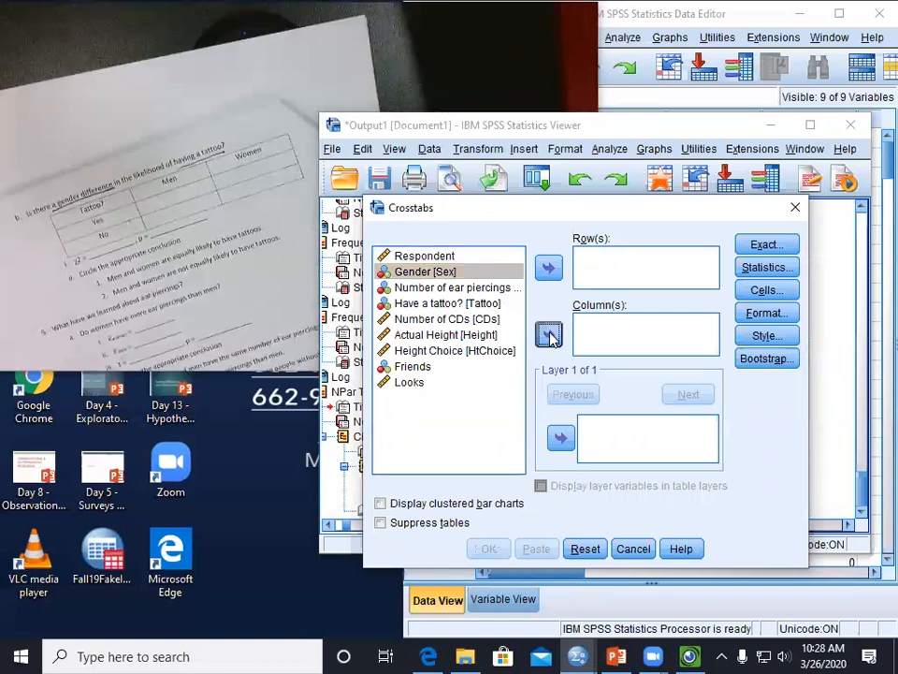
{"action": "left_click", "coordinate": [549, 334]}
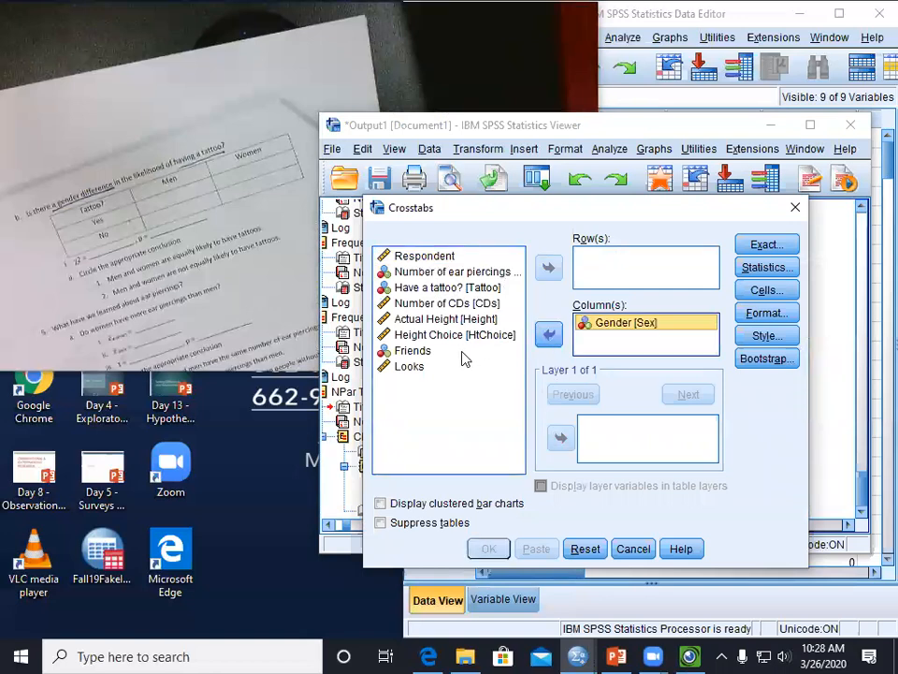
{"action": "left_click", "coordinate": [435, 288]}
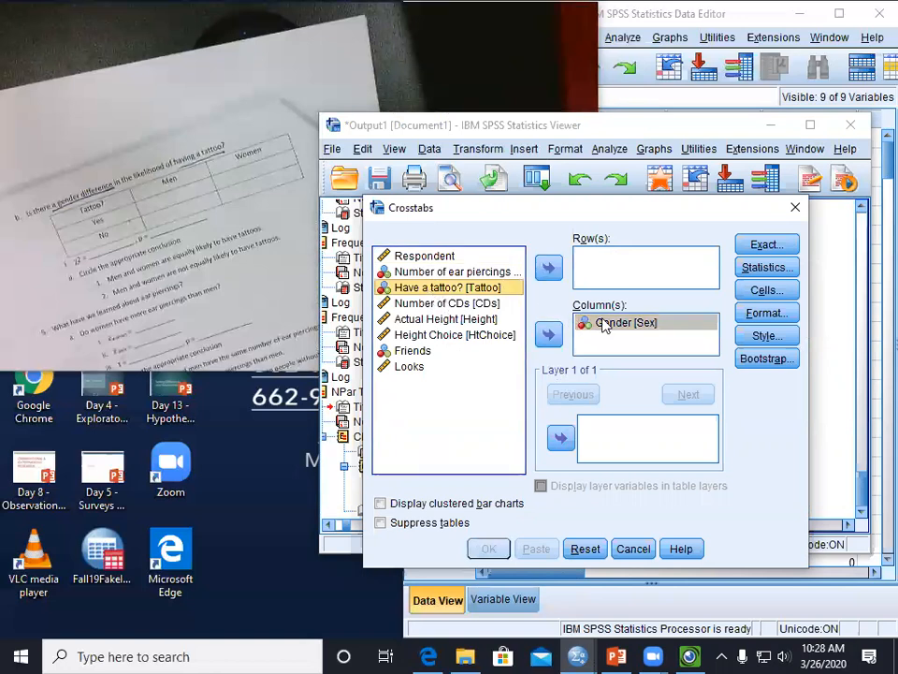
{"action": "left_click", "coordinate": [548, 269]}
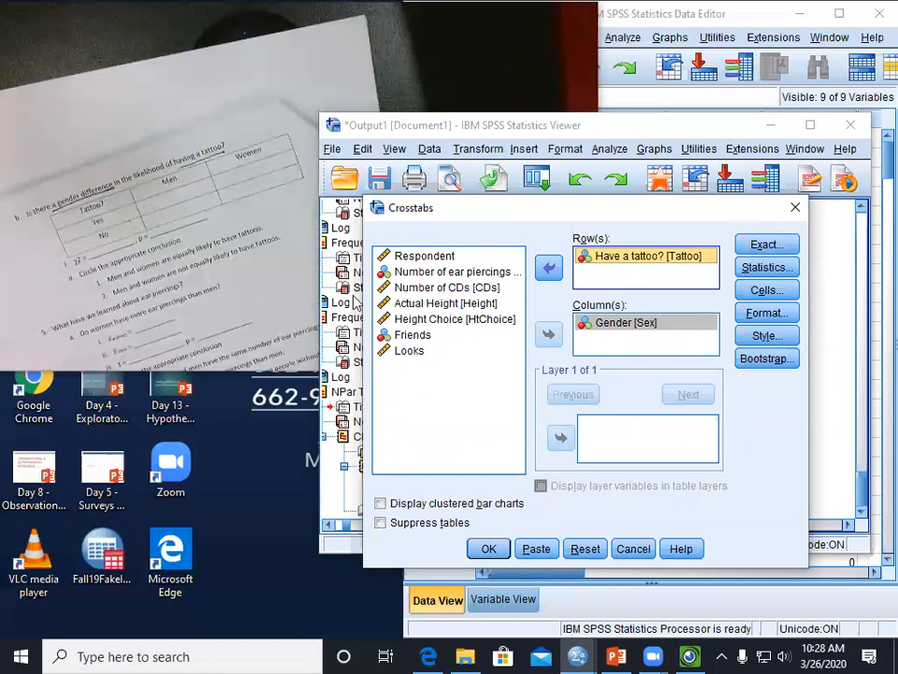
Request the Chi-square statistic for the tattoo-by-gender crosstab and run the analysis.
{"action": "left_click", "coordinate": [760, 244]}
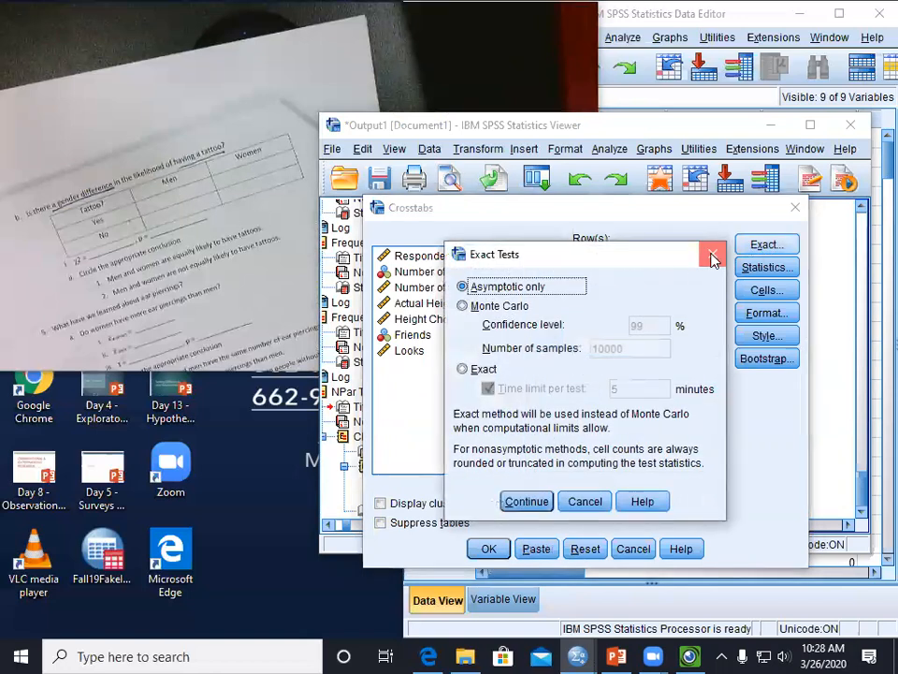
{"action": "left_click", "coordinate": [713, 254]}
{"action": "left_click", "coordinate": [765, 268]}
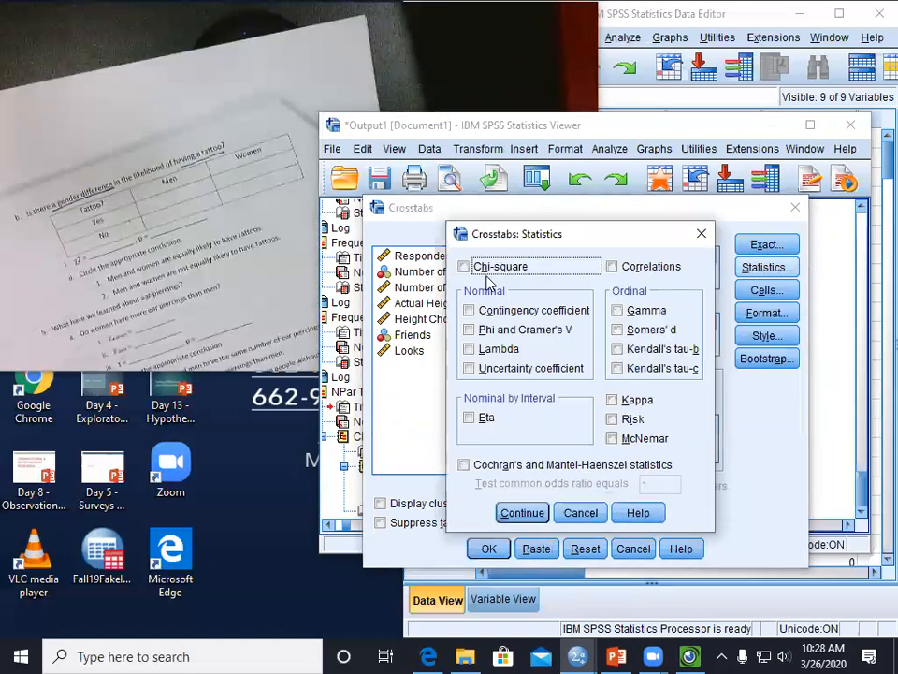
{"action": "left_click", "coordinate": [465, 266]}
{"action": "left_click", "coordinate": [532, 515]}
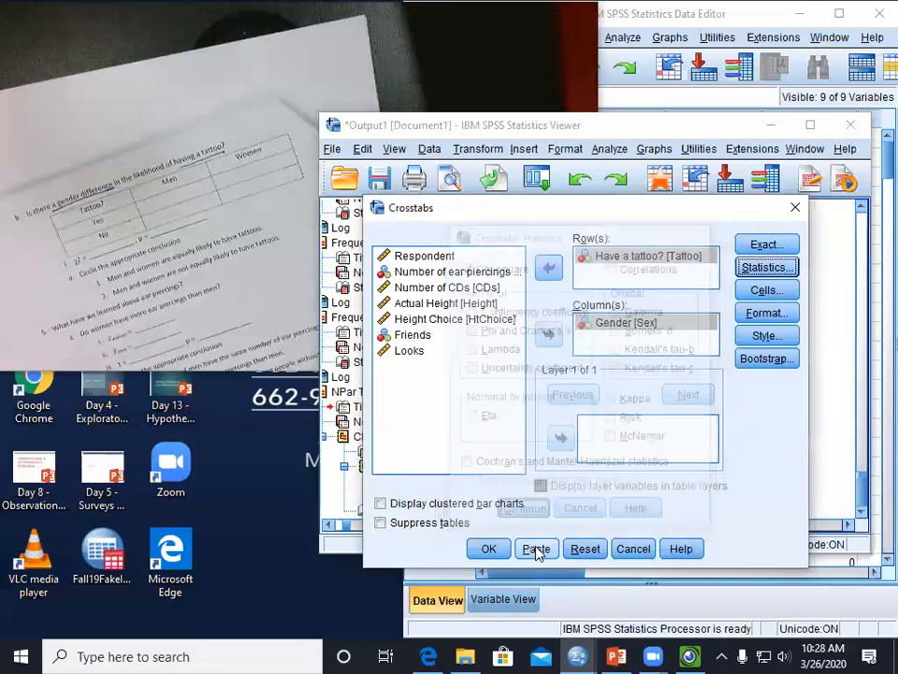
{"action": "left_click", "coordinate": [488, 550]}
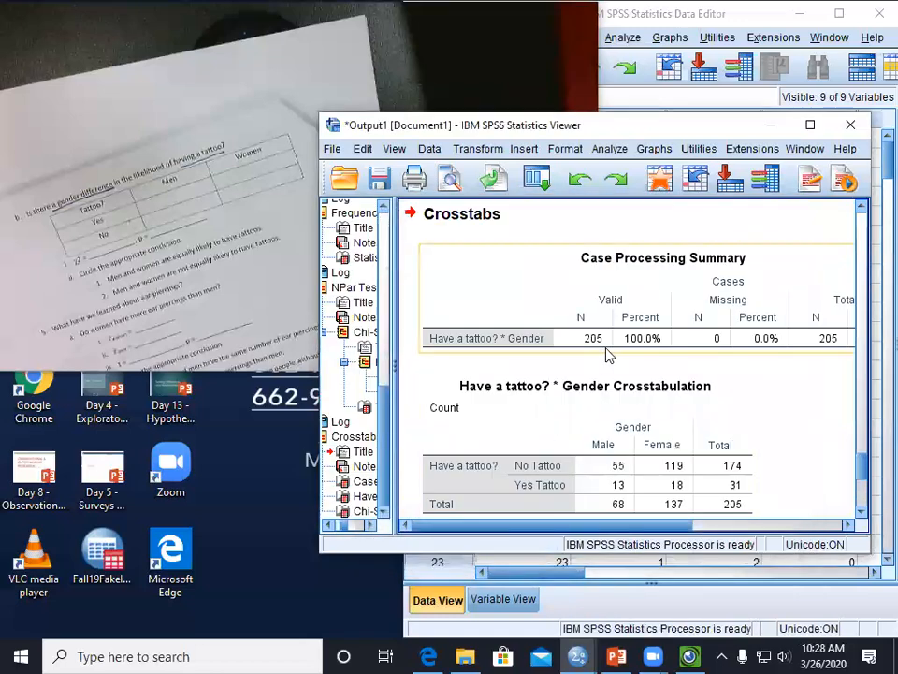
Review the Have a tattoo? * Gender Crosstabulation counts and totals for men and women.
{"action": "scroll", "coordinate": [607, 355], "scroll_direction": "up", "scroll_amount": 2}
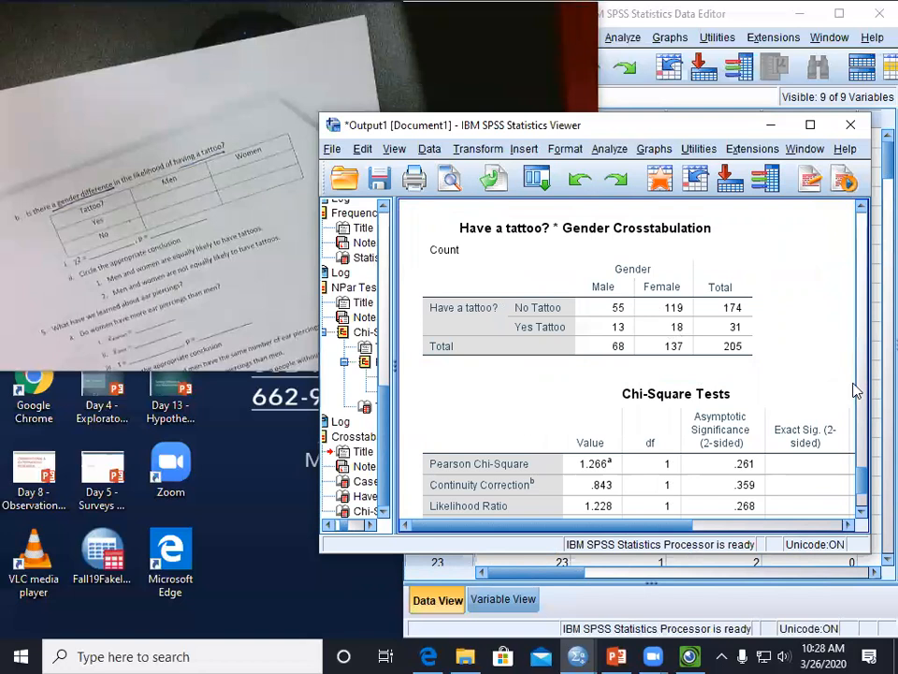
{"action": "left_click", "coordinate": [613, 321]}
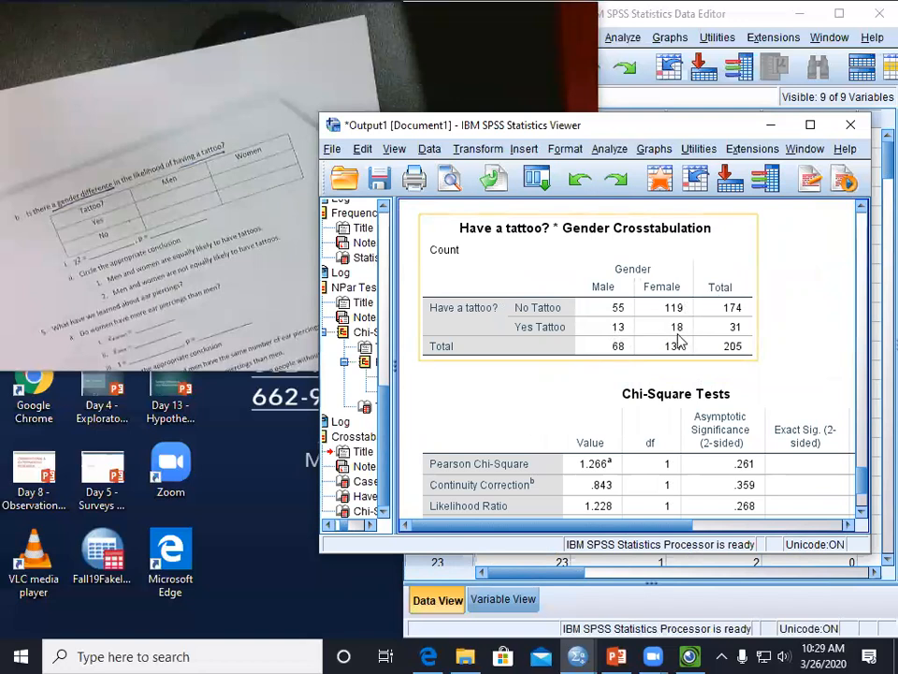
{"action": "left_click", "coordinate": [662, 418]}
{"action": "left_click", "coordinate": [667, 337]}
{"action": "left_click", "coordinate": [798, 345]}
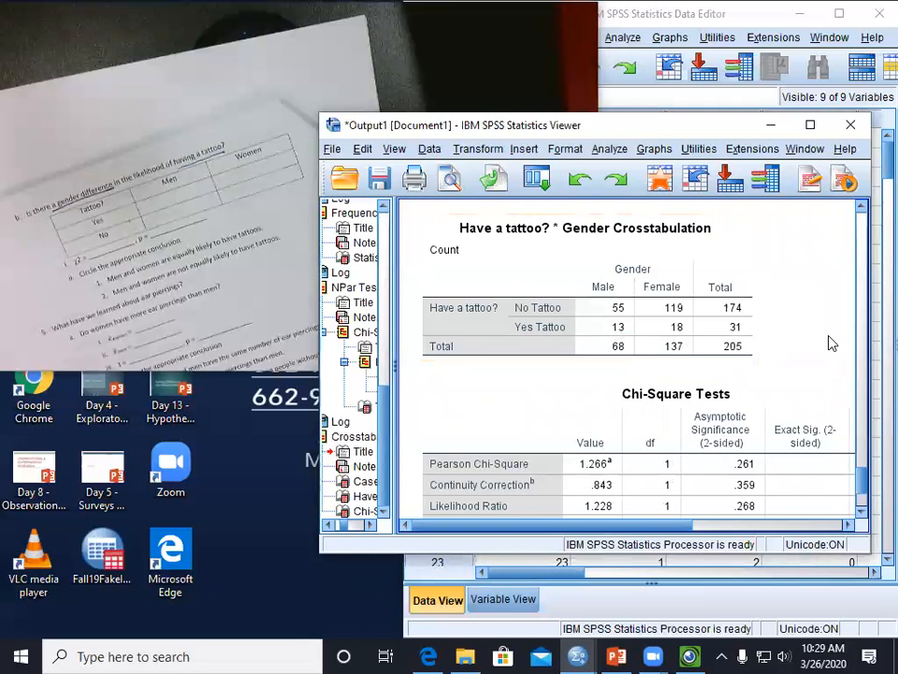
{"action": "left_click", "coordinate": [673, 346]}
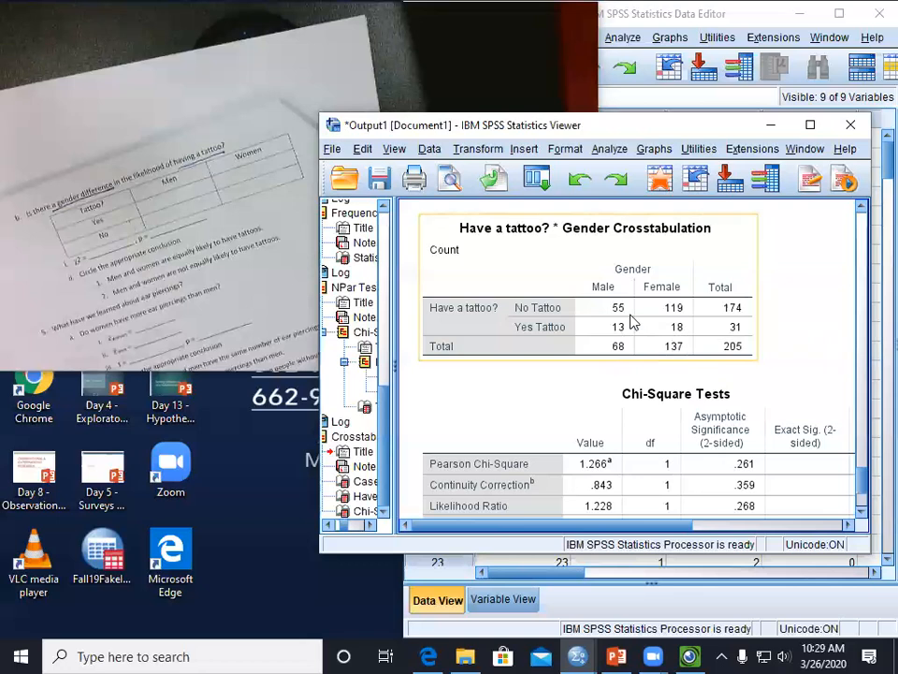
Circle the No Tattoo counts and column totals for males and females with screen annotations, and clear the marks.
{"action": "left_click", "coordinate": [524, 45]}
{"action": "mouse_move", "coordinate": [630, 296]}
{"action": "left_mouse_down"}
{"action": "mouse_move", "coordinate": [610, 300]}
{"action": "mouse_move", "coordinate": [607, 316]}
{"action": "mouse_move", "coordinate": [628, 296]}
{"action": "left_mouse_up"}
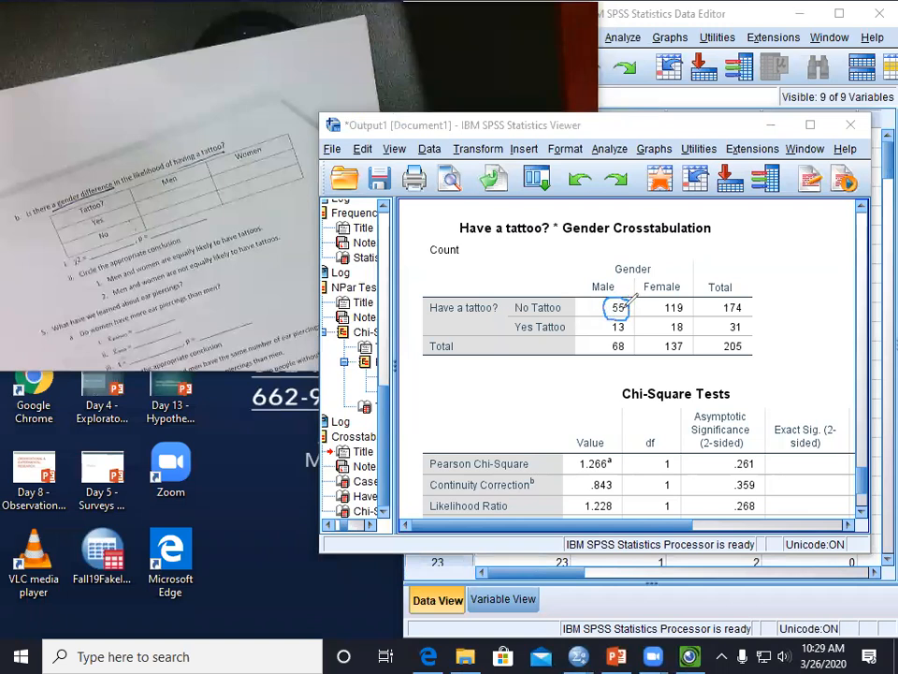
{"action": "mouse_move", "coordinate": [627, 337]}
{"action": "left_mouse_down"}
{"action": "mouse_move", "coordinate": [622, 352]}
{"action": "mouse_move", "coordinate": [627, 339]}
{"action": "left_mouse_up"}
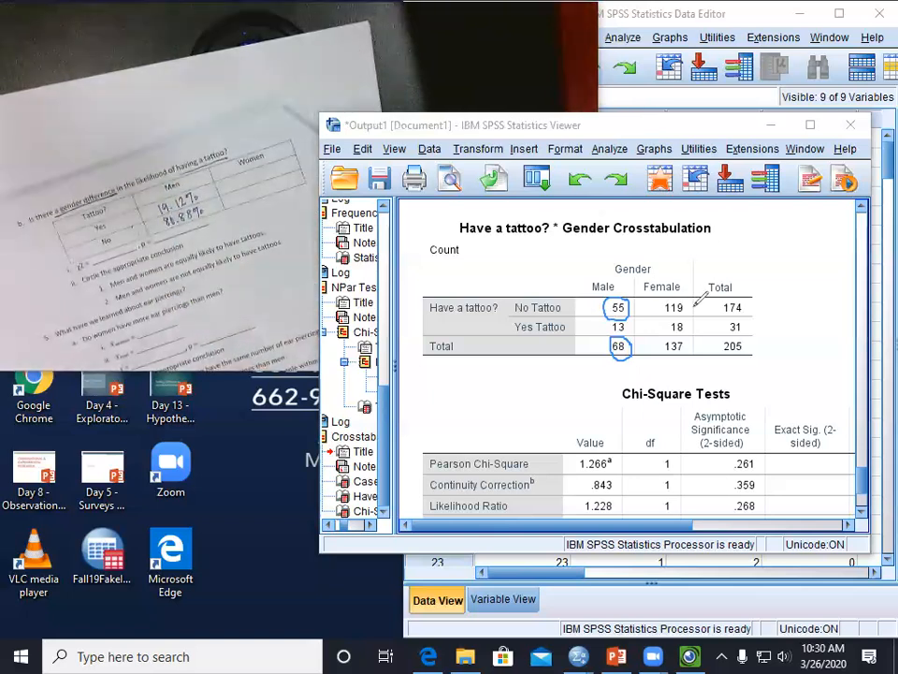
{"action": "mouse_move", "coordinate": [694, 302]}
{"action": "left_mouse_down"}
{"action": "mouse_move", "coordinate": [670, 356]}
{"action": "mouse_move", "coordinate": [687, 335]}
{"action": "left_mouse_up"}
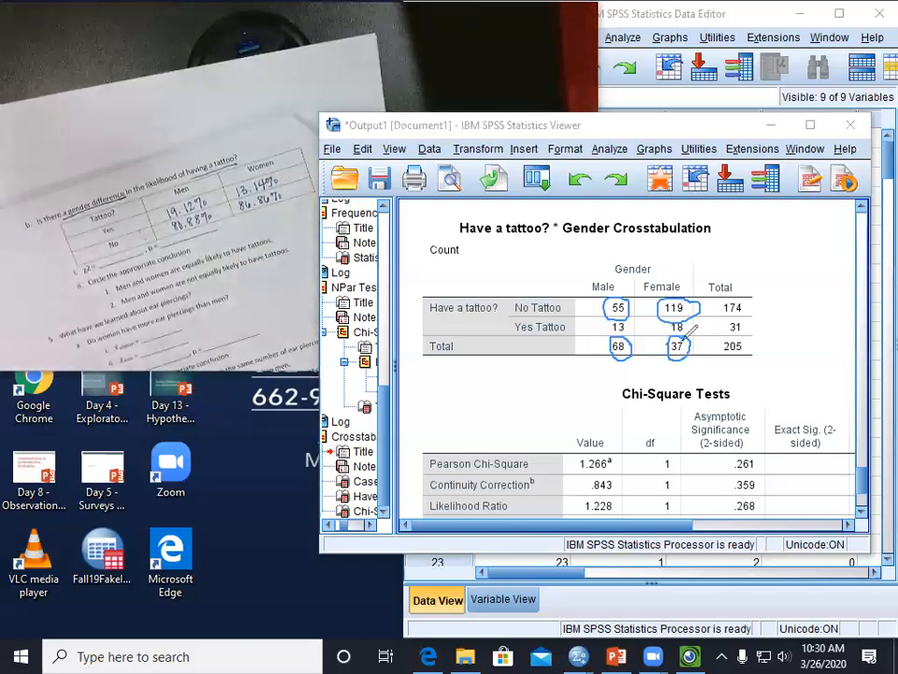
{"action": "mouse_move", "coordinate": [606, 301]}
{"action": "left_mouse_down"}
{"action": "mouse_move", "coordinate": [673, 307]}
{"action": "mouse_move", "coordinate": [681, 345]}
{"action": "mouse_move", "coordinate": [692, 332]}
{"action": "mouse_move", "coordinate": [622, 343]}
{"action": "left_mouse_up"}
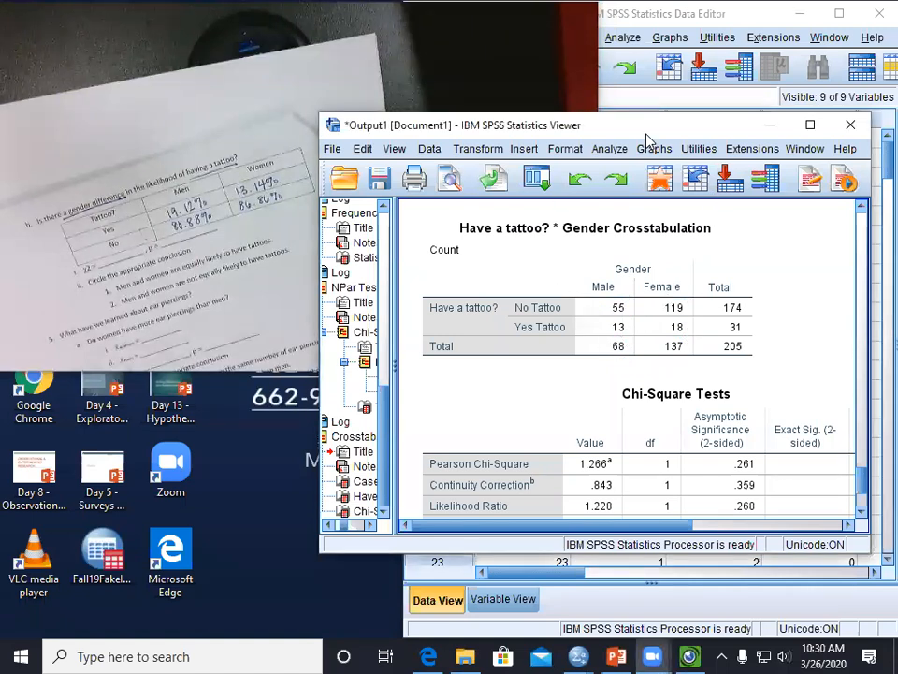
Examine the Pearson Chi-Square value and its significance in the Chi-Square Tests table, marking the row temporarily.
{"action": "left_click_drag", "start_coordinate": [646, 138], "coordinate": [668, 136]}
{"action": "left_click", "coordinate": [682, 348]}
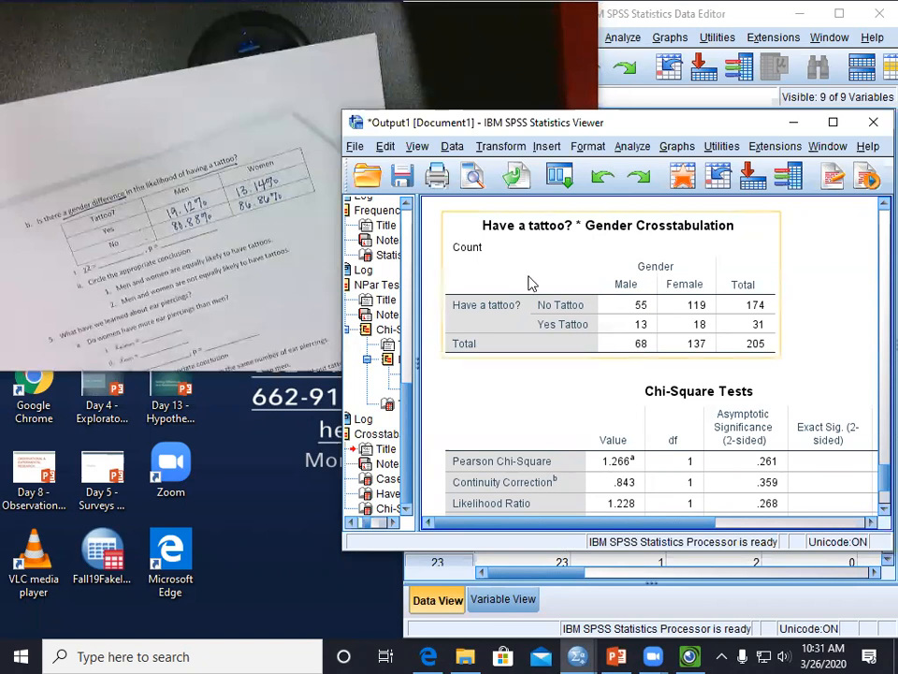
{"action": "scroll", "coordinate": [815, 327], "scroll_direction": "down", "scroll_amount": 3}
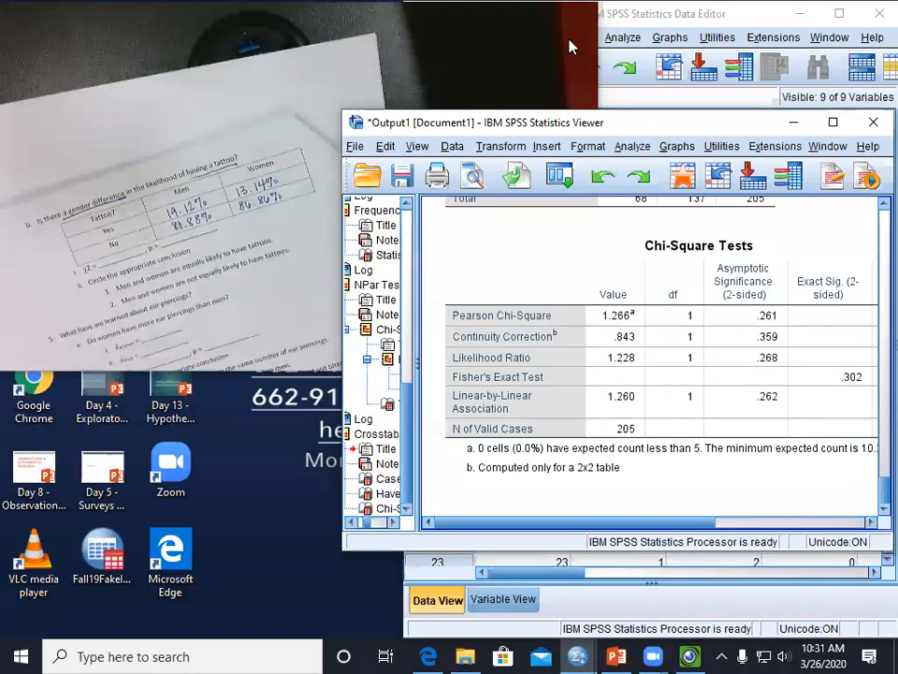
{"action": "mouse_move", "coordinate": [481, 303]}
{"action": "left_mouse_down"}
{"action": "mouse_move", "coordinate": [432, 312]}
{"action": "mouse_move", "coordinate": [521, 323]}
{"action": "mouse_move", "coordinate": [726, 321]}
{"action": "mouse_move", "coordinate": [740, 304]}
{"action": "mouse_move", "coordinate": [440, 306]}
{"action": "left_mouse_up"}
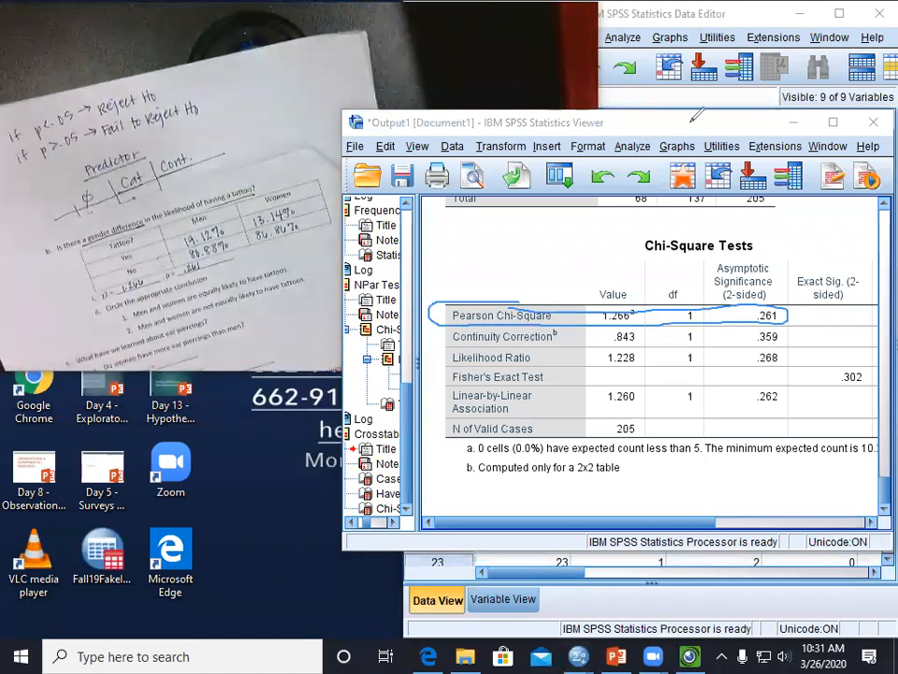
{"action": "left_click", "coordinate": [623, 314]}
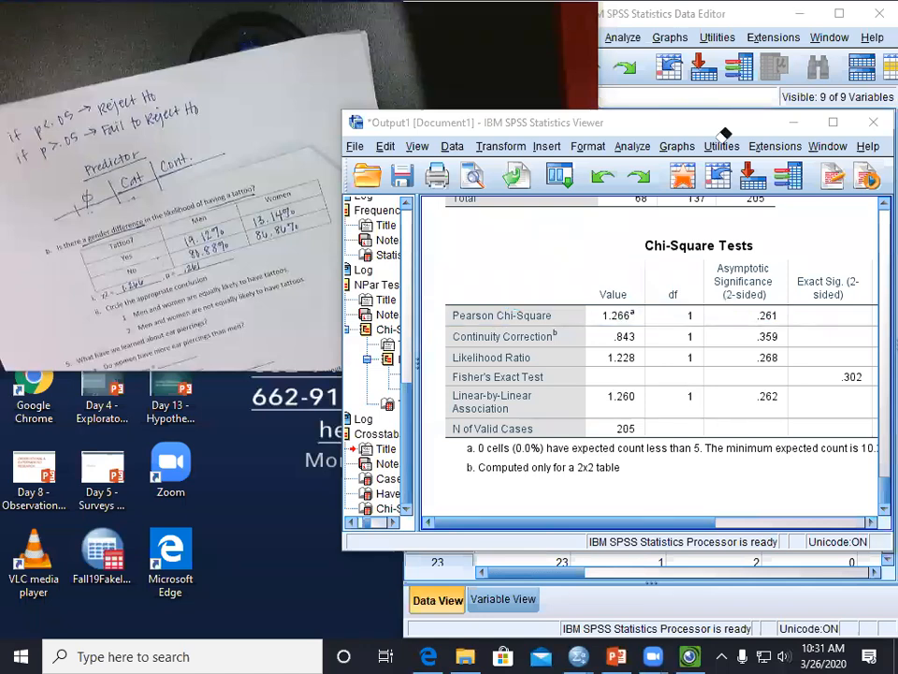
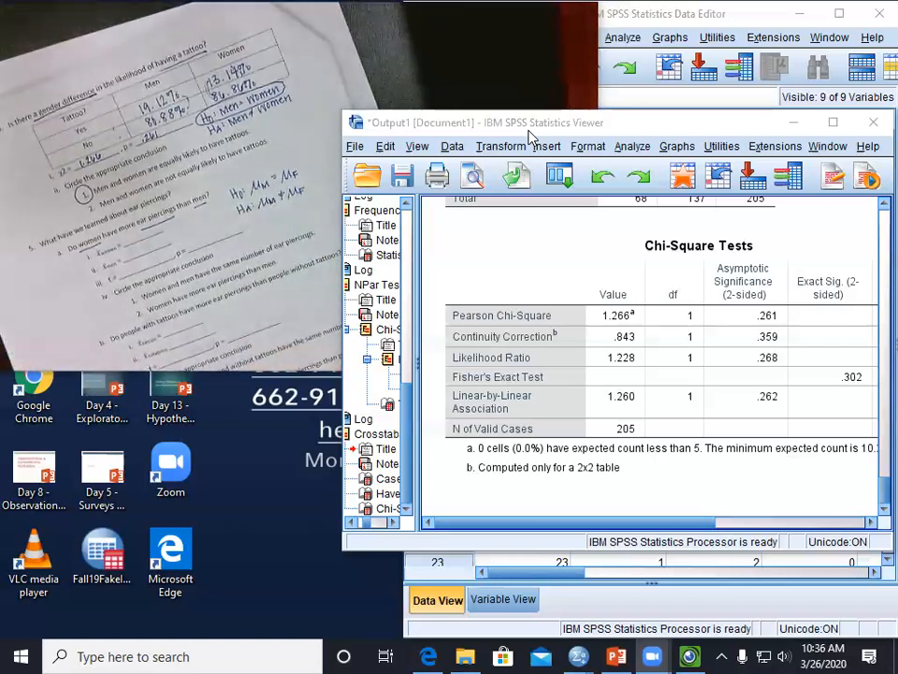
Start an Independent-Samples T Test with Gender [Sex] as the grouping variable.
{"action": "left_click", "coordinate": [633, 146]}
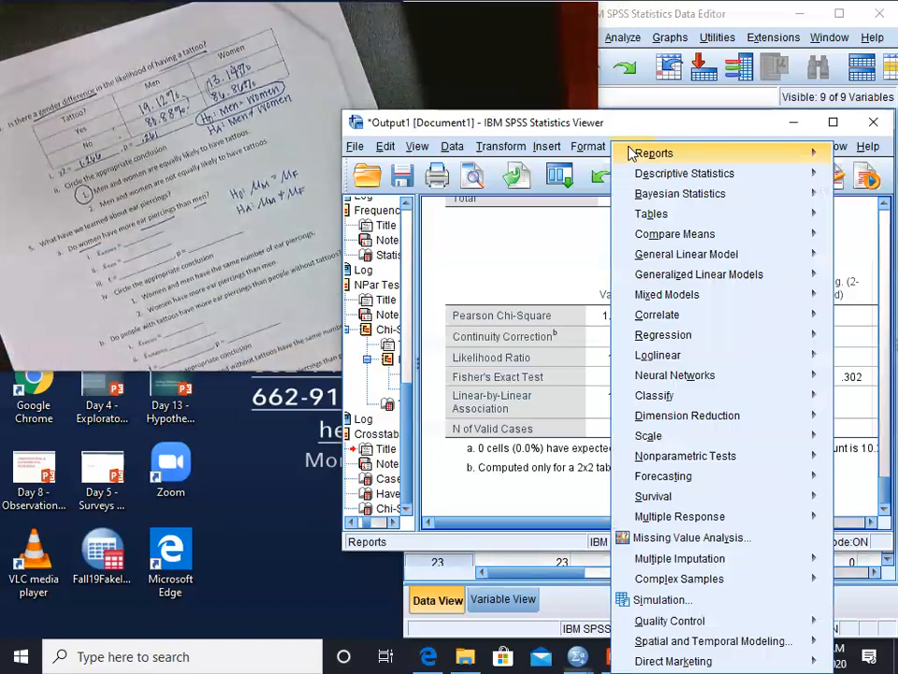
{"action": "mouse_move", "coordinate": [654, 242]}
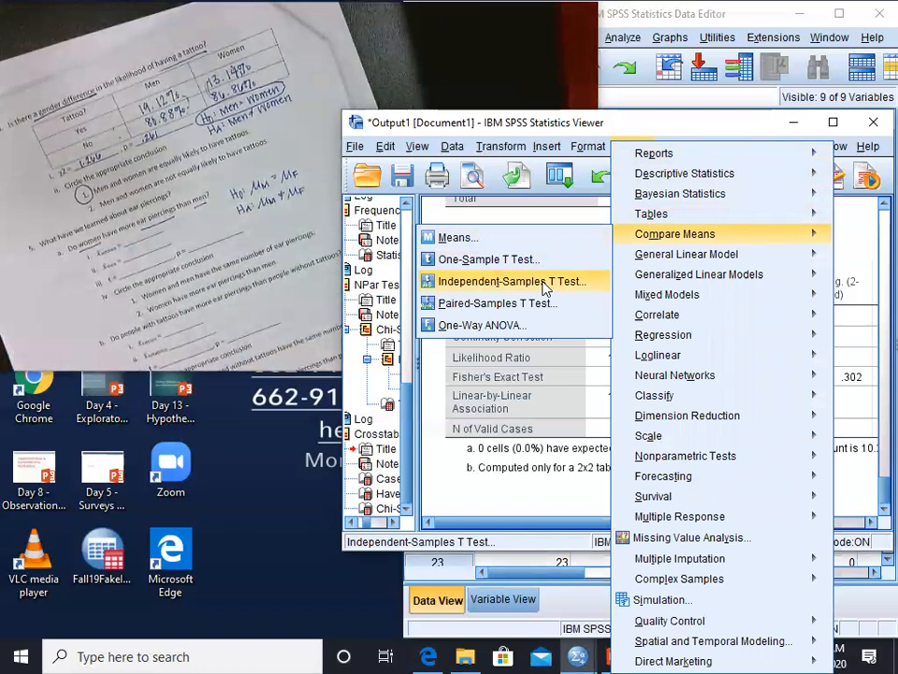
{"action": "left_click", "coordinate": [546, 284]}
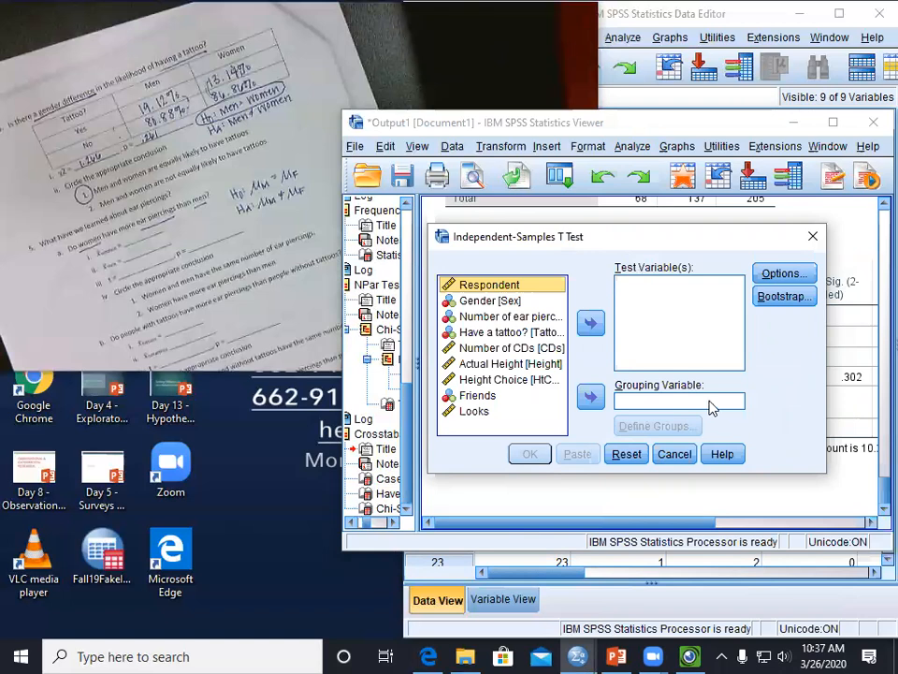
{"action": "left_click", "coordinate": [493, 302]}
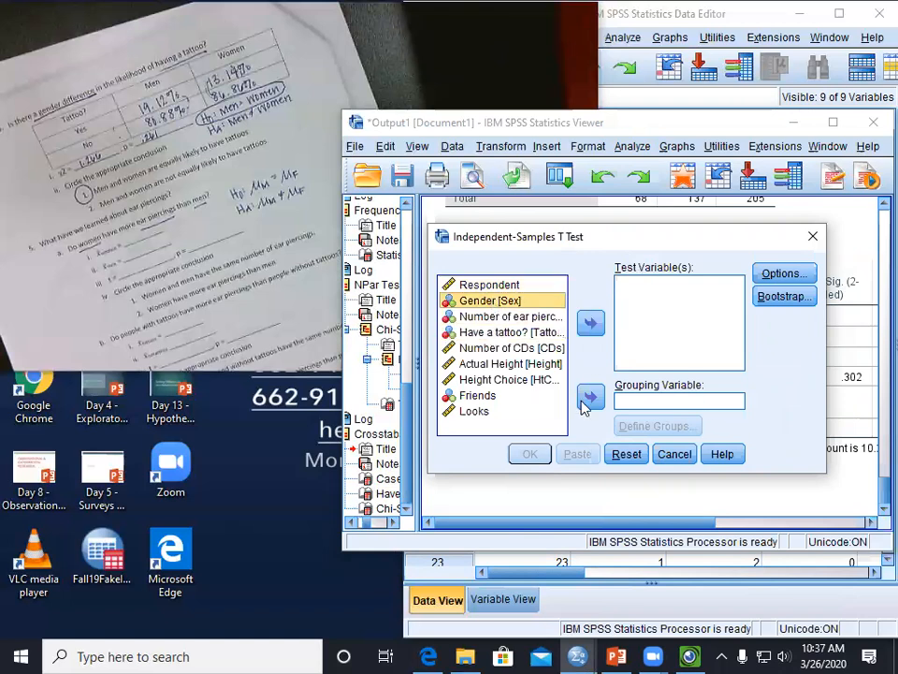
{"action": "left_click", "coordinate": [590, 397]}
Define the gender groups by specified values, with 0 for Group 1 and 1 for Group 2.
{"action": "left_click", "coordinate": [659, 427]}
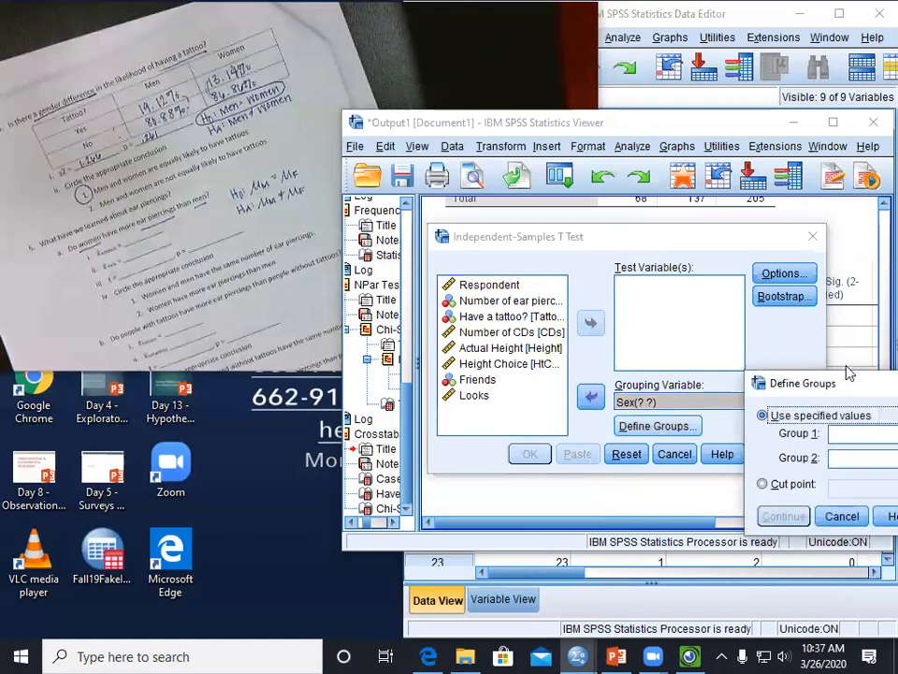
{"action": "left_click_drag", "start_coordinate": [842, 382], "coordinate": [635, 324]}
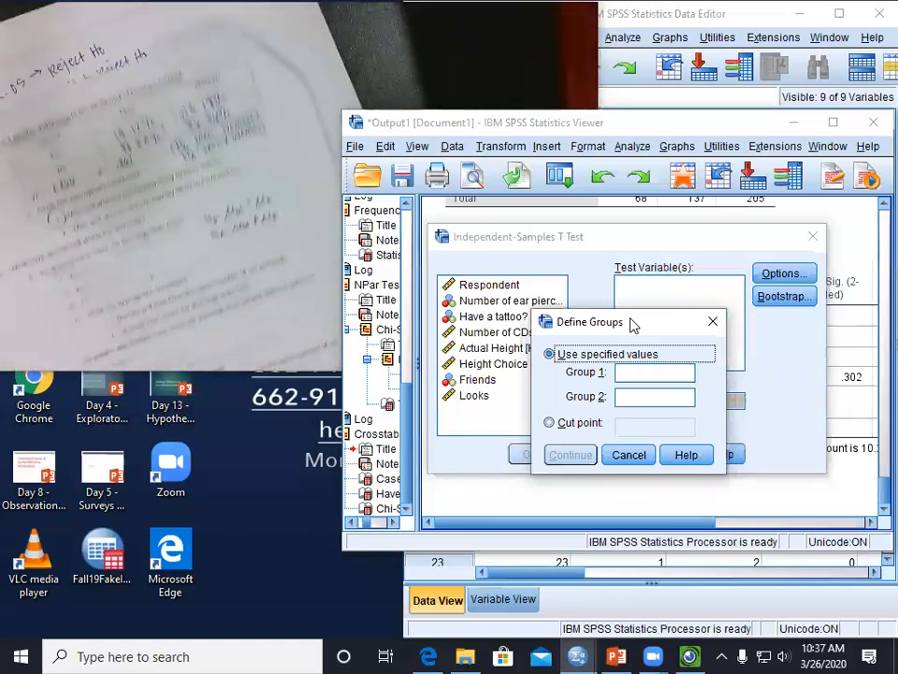
{"action": "left_click", "coordinate": [639, 372]}
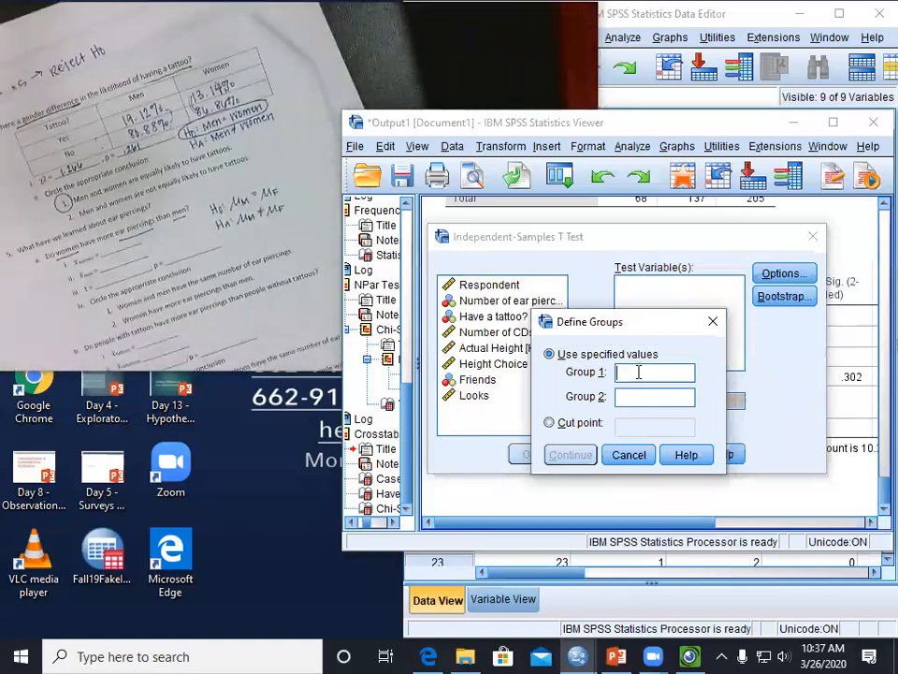
{"action": "type", "text": "0"}
{"action": "left_click", "coordinate": [638, 396]}
{"action": "type", "text": "1"}
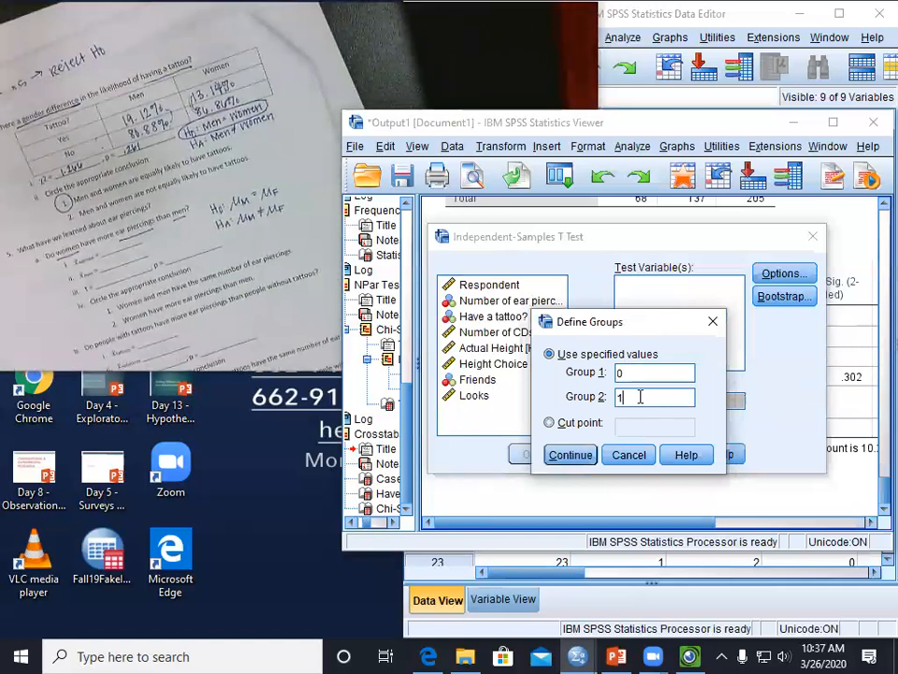
{"action": "left_click", "coordinate": [570, 455]}
Set the number of ear piercings as the test variable and run the t test.
{"action": "left_click", "coordinate": [667, 317]}
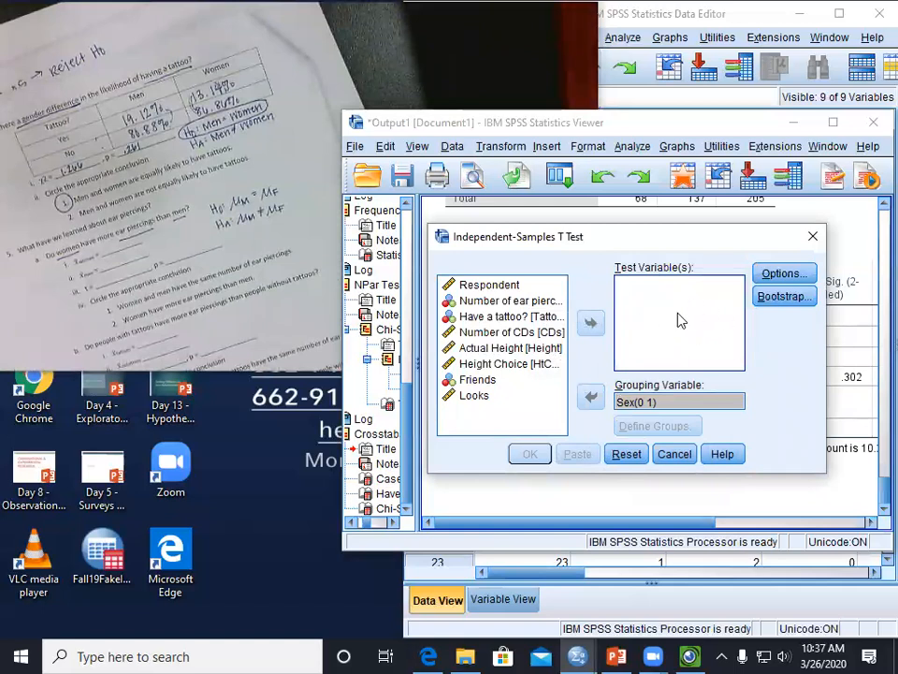
{"action": "left_click", "coordinate": [485, 302]}
{"action": "left_click", "coordinate": [590, 323]}
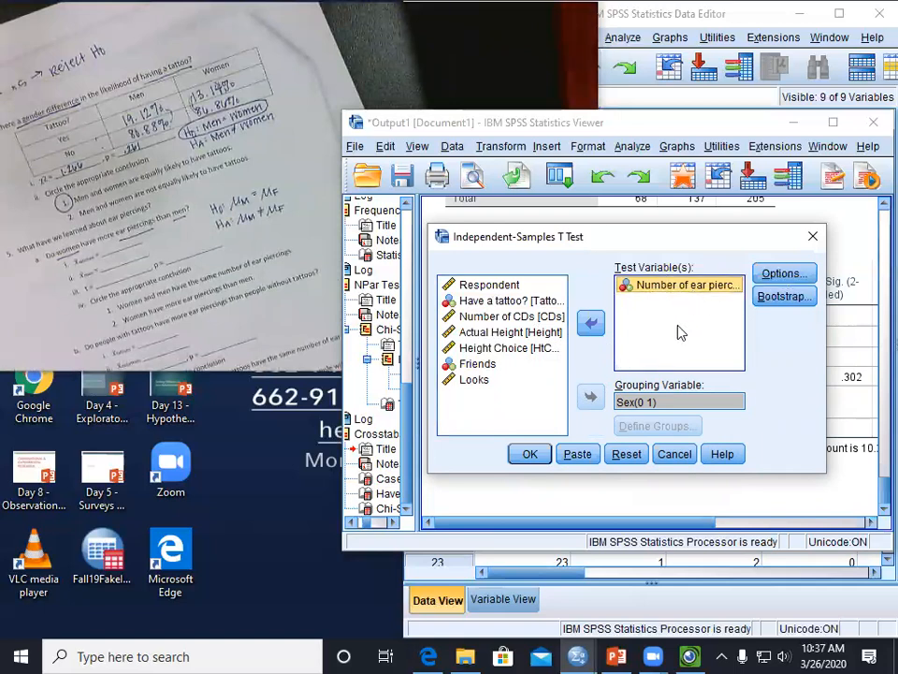
{"action": "left_click", "coordinate": [531, 455]}
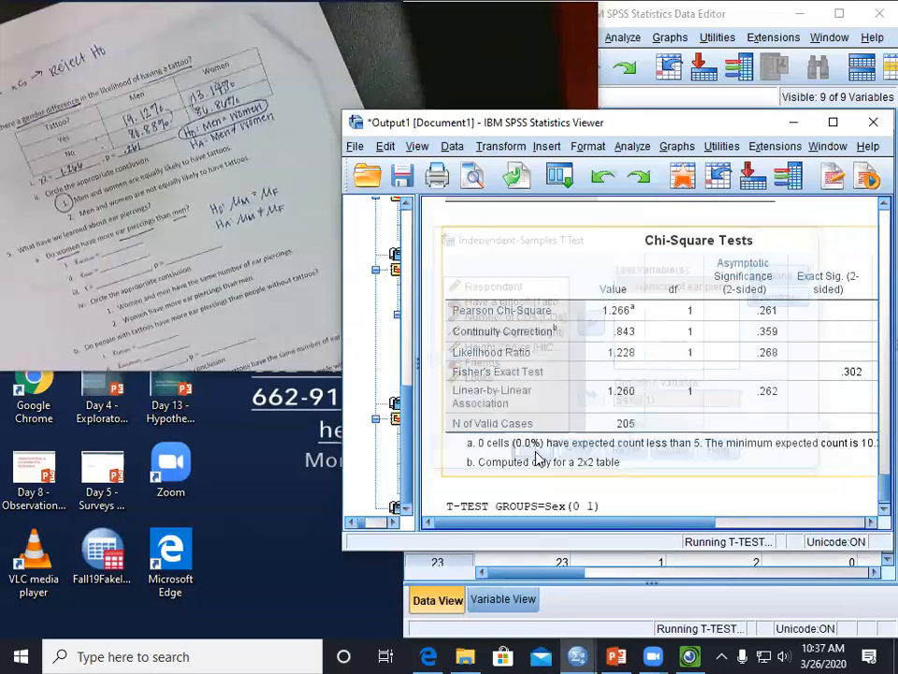
Review the ear piercing means by gender in Group Statistics and the t and two-tailed significance in the Independent Samples Test.
{"action": "left_click_drag", "start_coordinate": [541, 519], "coordinate": [561, 520]}
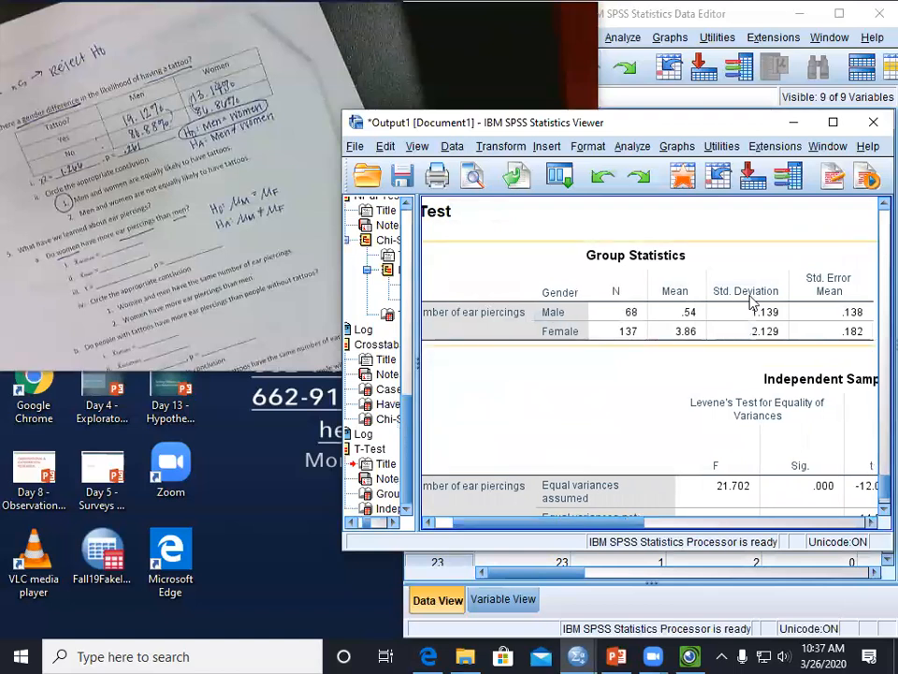
{"action": "left_click", "coordinate": [618, 287]}
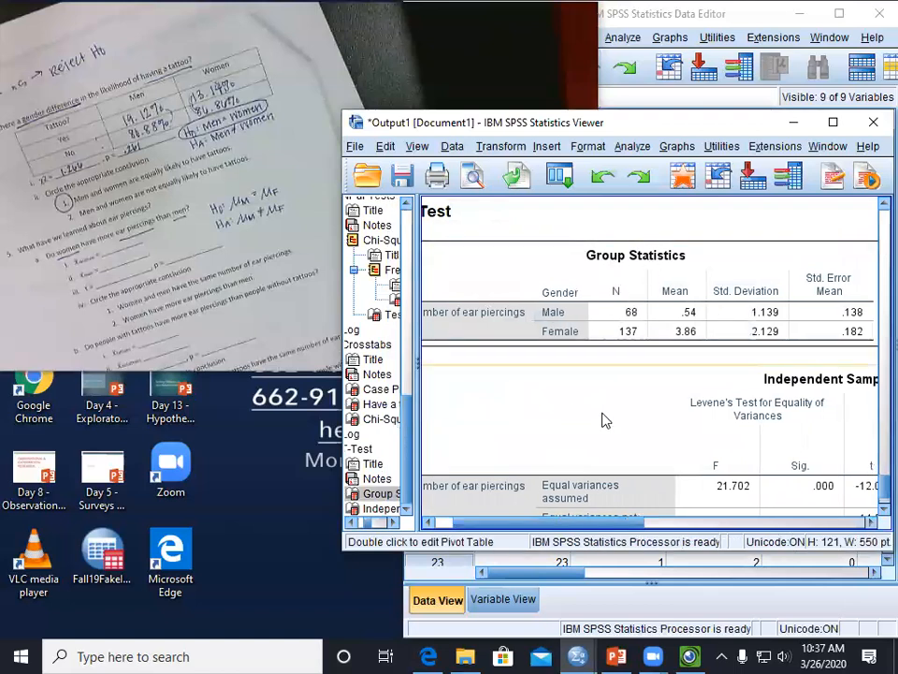
{"action": "left_click_drag", "start_coordinate": [604, 523], "coordinate": [621, 530]}
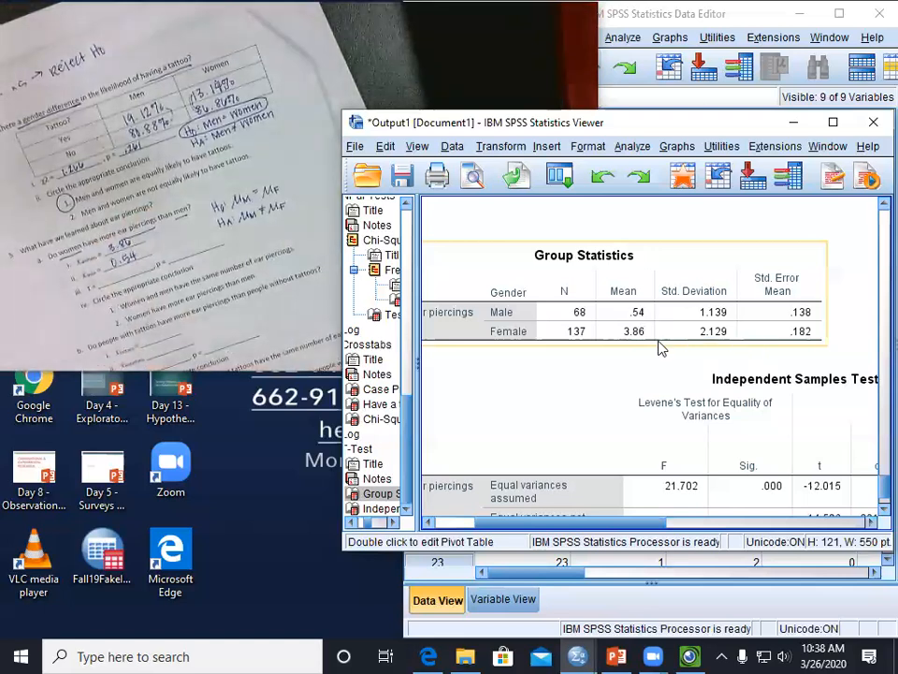
{"action": "left_click", "coordinate": [608, 335]}
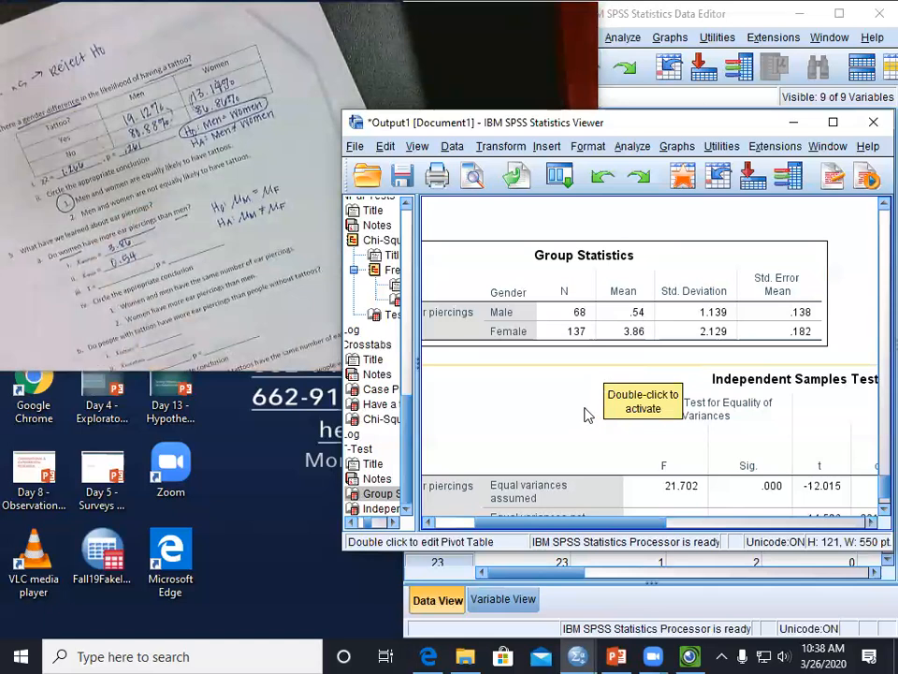
{"action": "scroll", "coordinate": [587, 416], "scroll_direction": "down", "scroll_amount": 2}
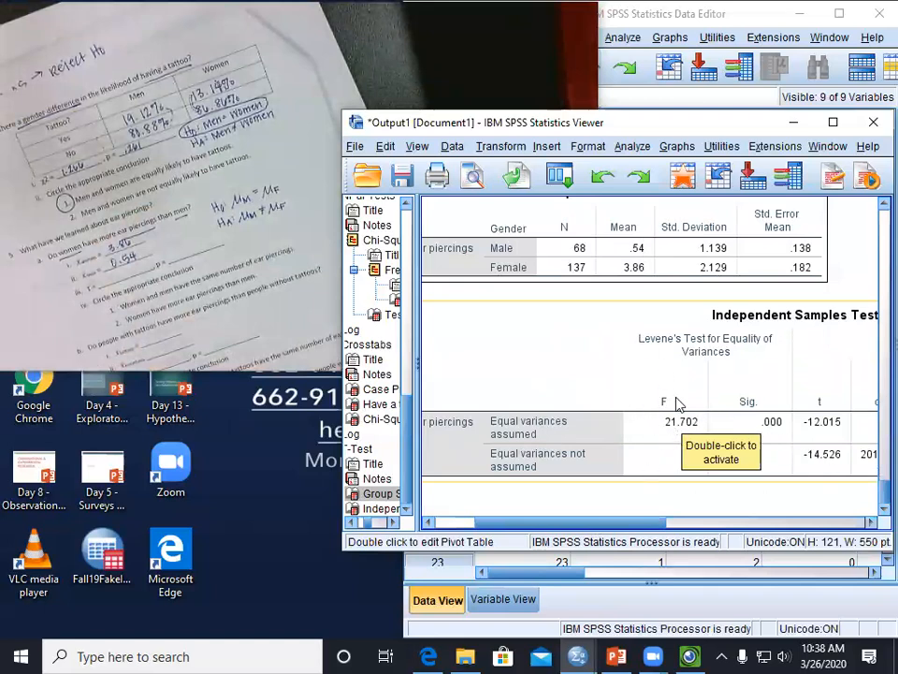
{"action": "left_click_drag", "start_coordinate": [620, 523], "coordinate": [760, 524]}
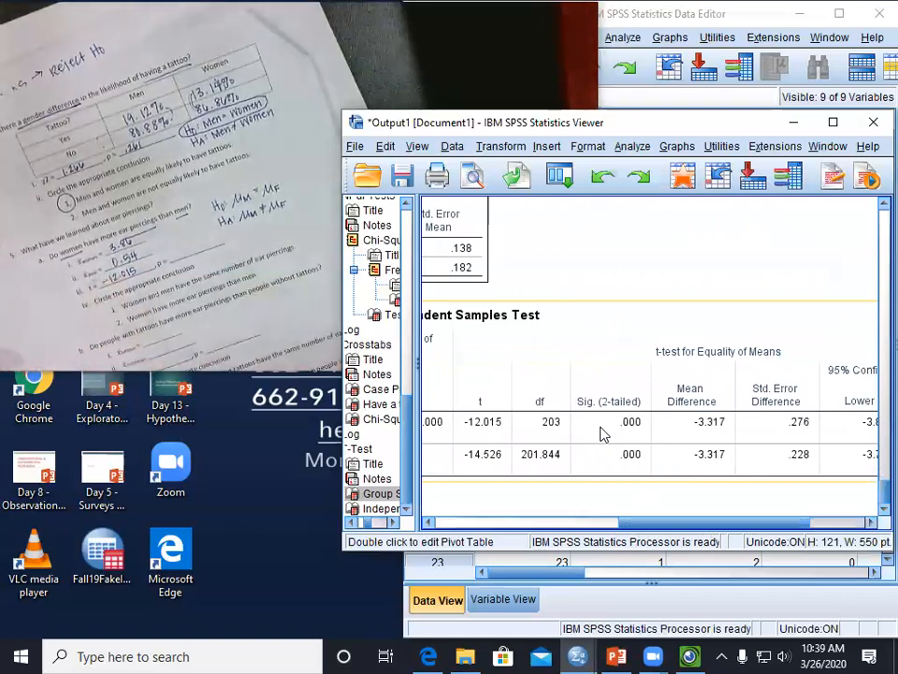
{"action": "left_click_drag", "start_coordinate": [651, 523], "coordinate": [547, 546]}
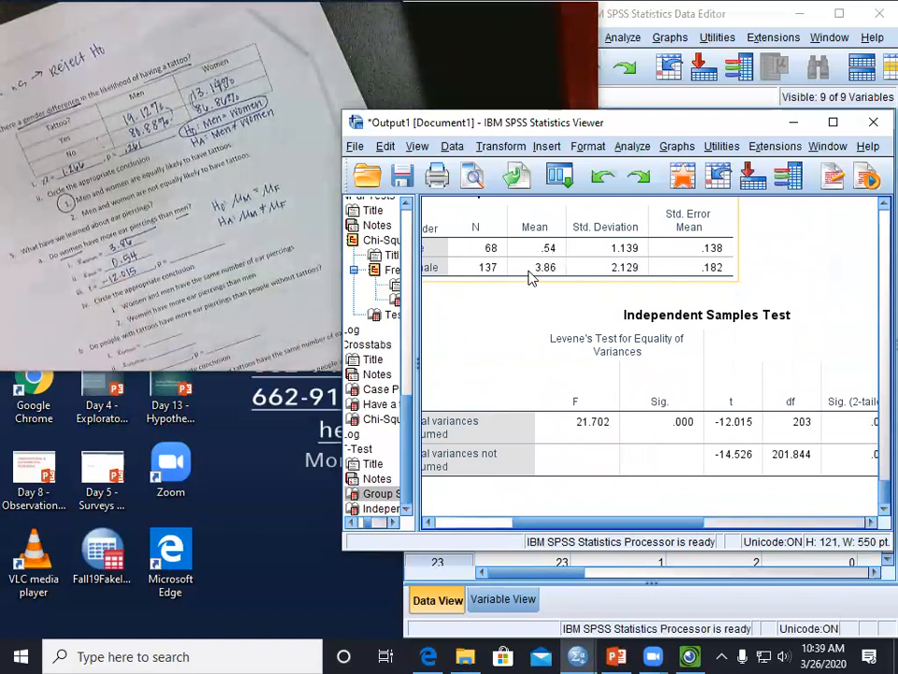
Examine the mean ear piercings and the two-tailed significance in the gender t test output.
{"action": "left_click", "coordinate": [557, 310]}
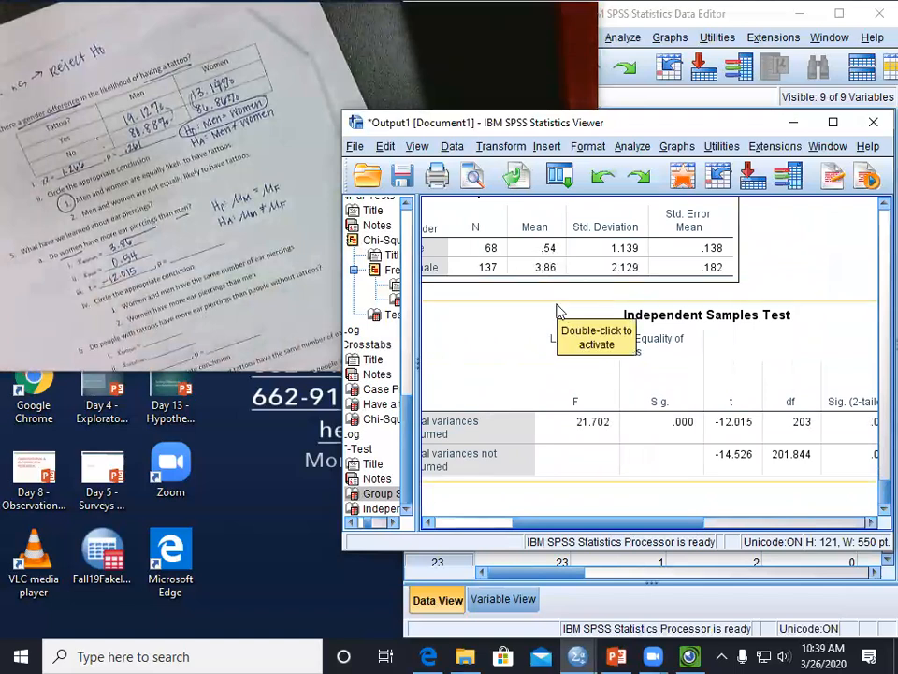
{"action": "left_click", "coordinate": [552, 252]}
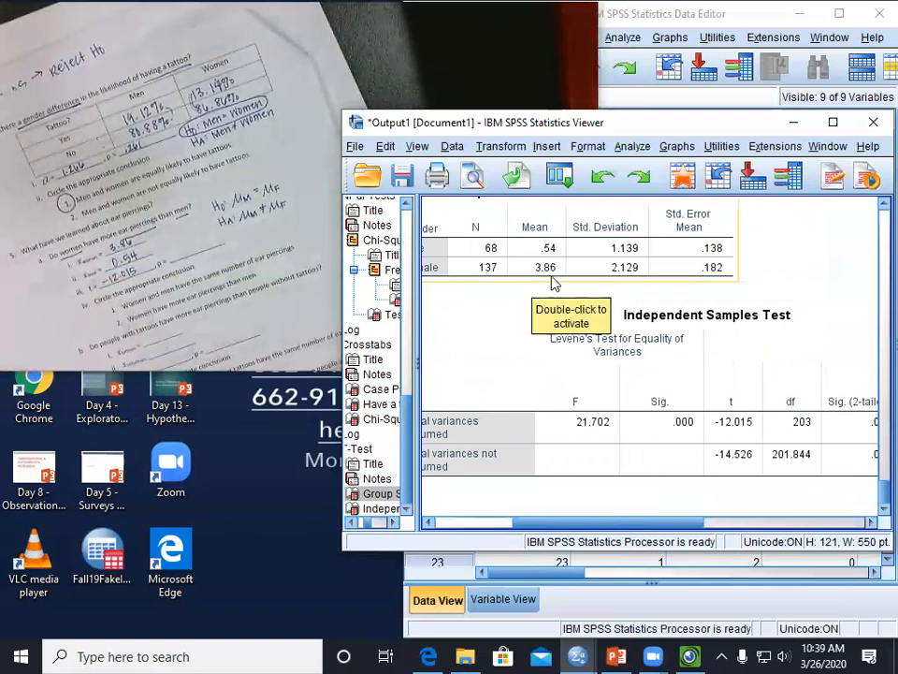
{"action": "left_click_drag", "start_coordinate": [686, 527], "coordinate": [794, 526]}
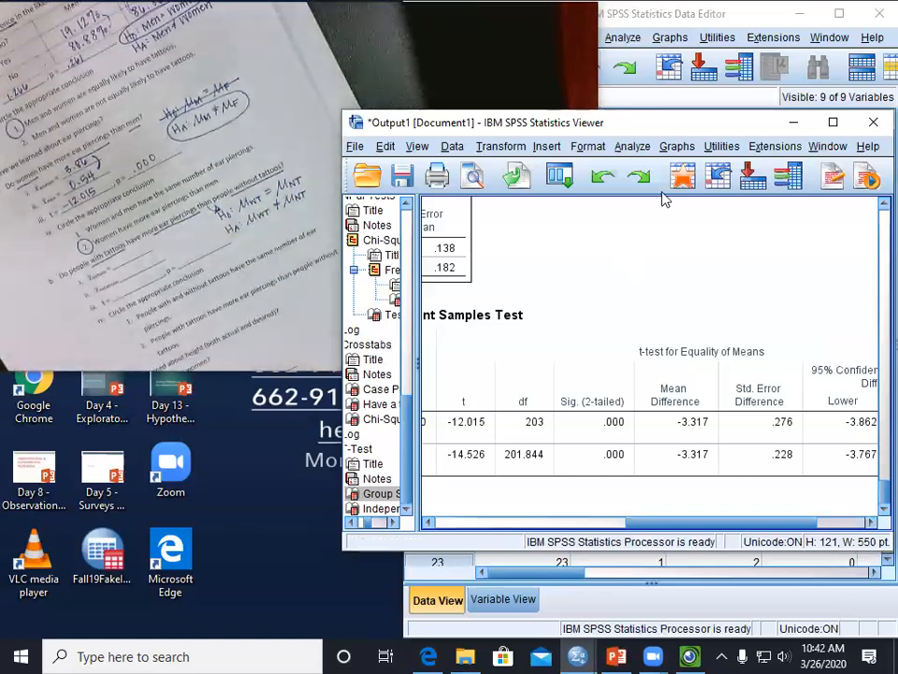
Reopen the Independent-Samples T Test and replace Gender [Sex] with Have a tattoo? as the grouping variable.
{"action": "left_click", "coordinate": [635, 147]}
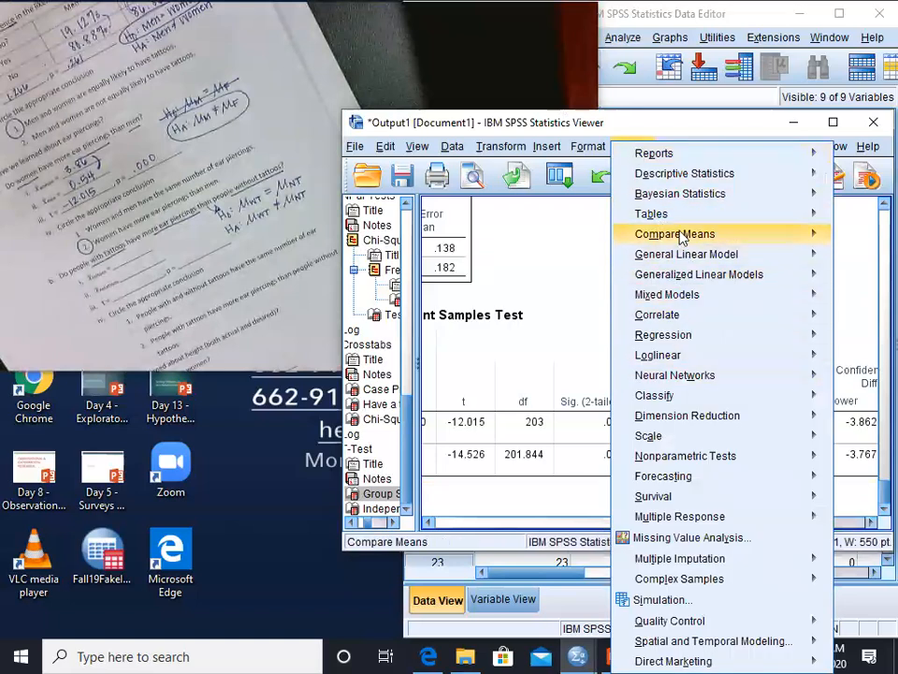
{"action": "mouse_move", "coordinate": [682, 235]}
{"action": "left_click", "coordinate": [500, 281]}
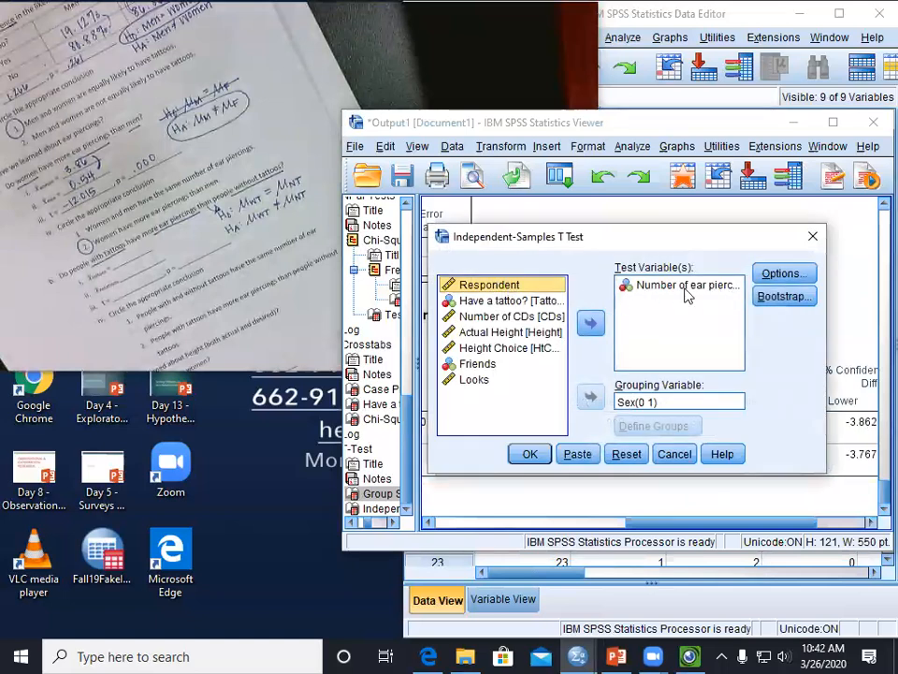
{"action": "left_click", "coordinate": [654, 401]}
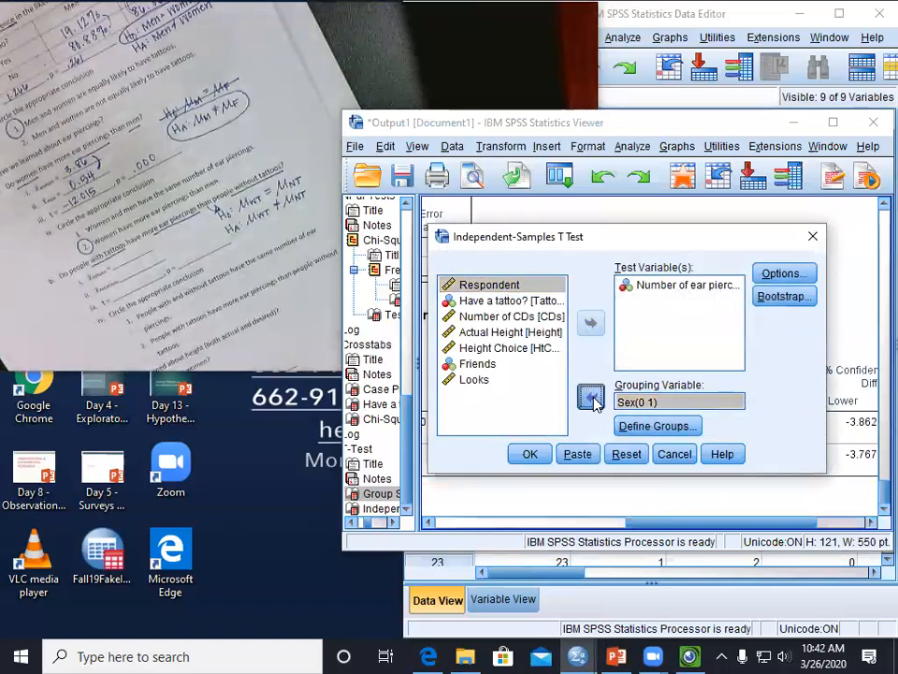
{"action": "left_click", "coordinate": [589, 396]}
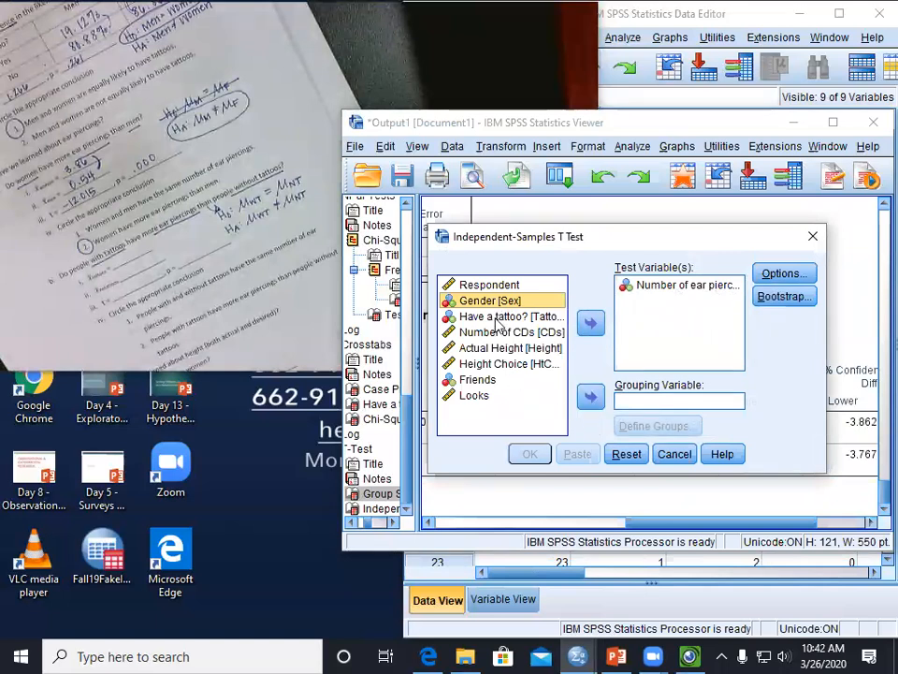
{"action": "left_click", "coordinate": [498, 318]}
{"action": "left_click", "coordinate": [591, 397]}
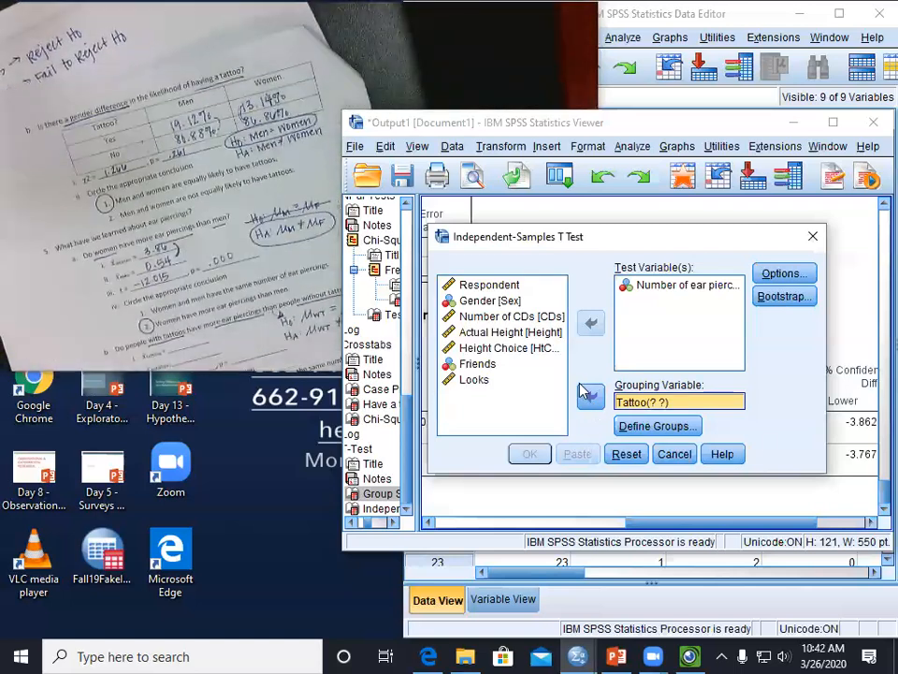
Accept 0 for Group 1 and 1 for Group 2 as the tattoo groups and run the t test.
{"action": "left_click", "coordinate": [679, 427]}
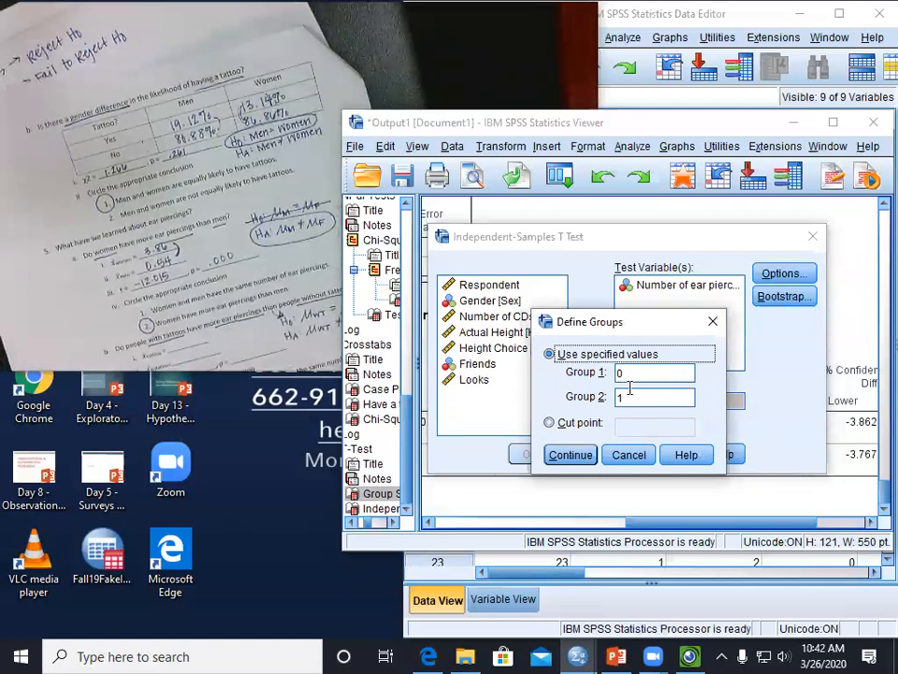
{"action": "left_click", "coordinate": [570, 455]}
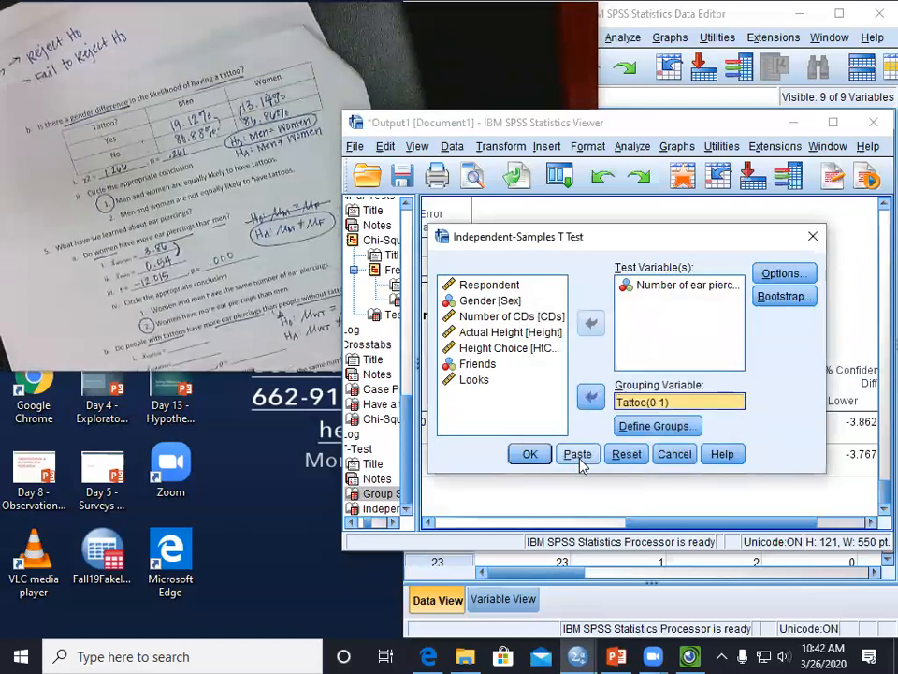
{"action": "left_click", "coordinate": [537, 454]}
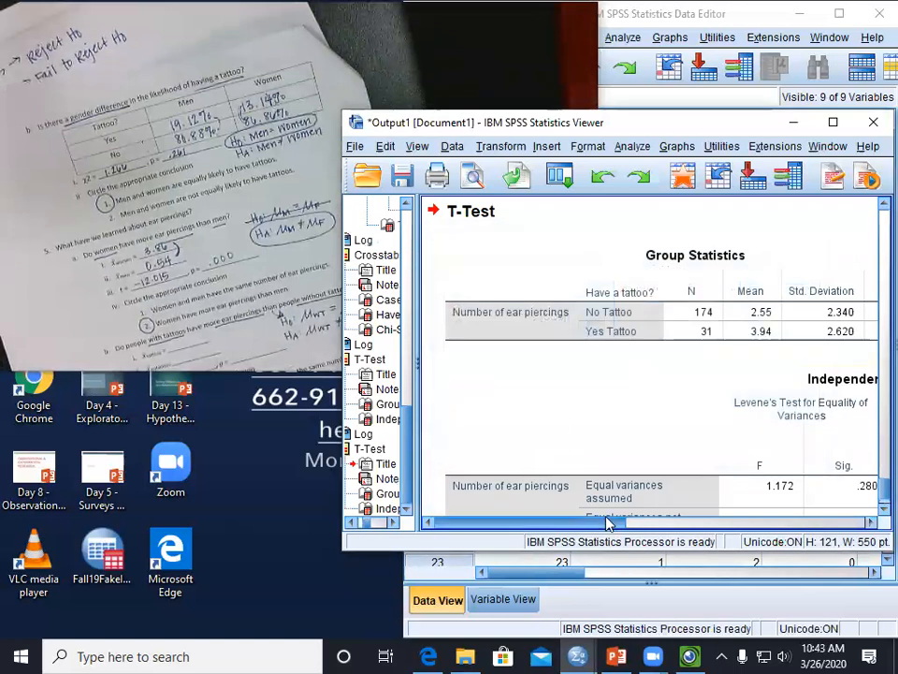
Review the ear piercing means by tattoo ownership and the t value and two-tailed significance of the test.
{"action": "left_click_drag", "start_coordinate": [614, 525], "coordinate": [652, 525]}
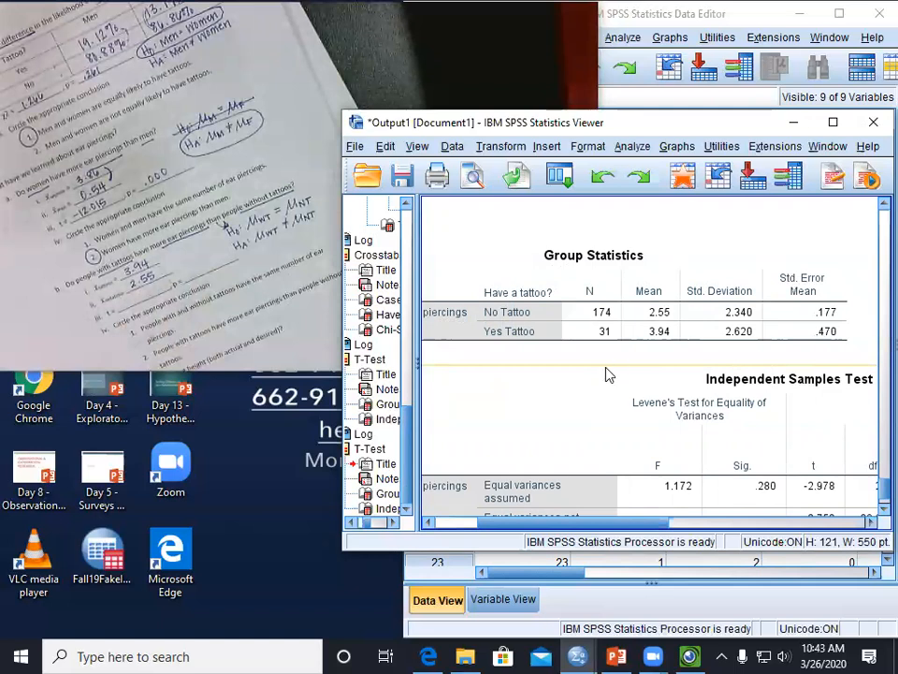
{"action": "scroll", "coordinate": [600, 374], "scroll_direction": "down", "scroll_amount": 3}
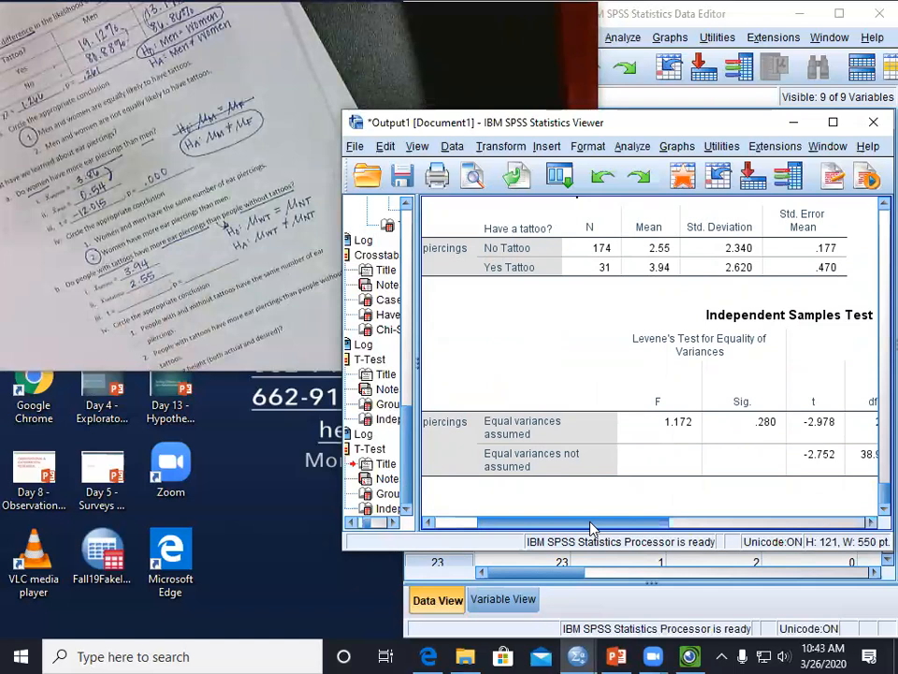
{"action": "left_click_drag", "start_coordinate": [591, 529], "coordinate": [745, 531]}
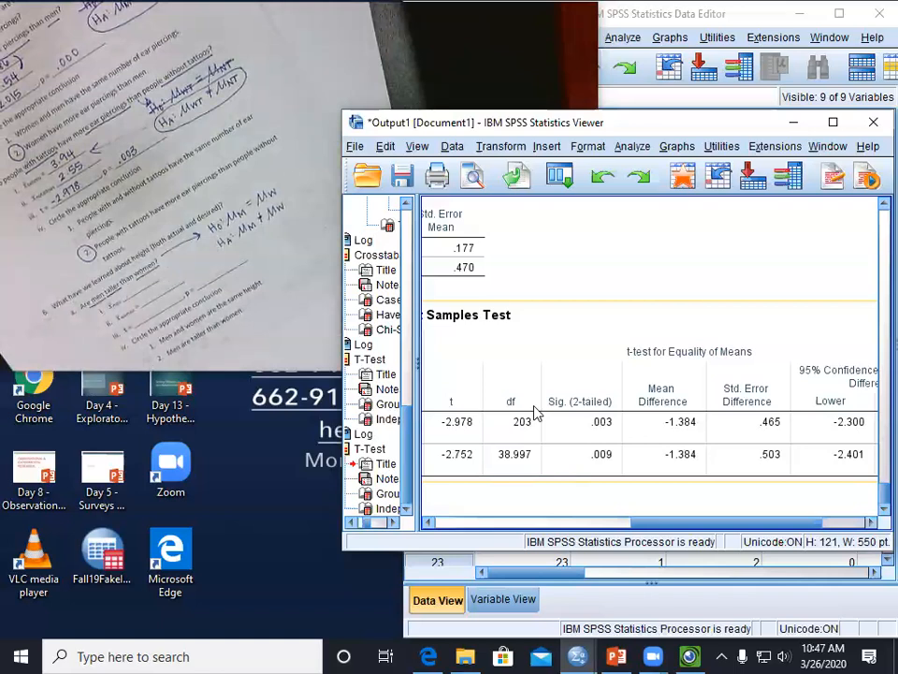
Reopen the Independent-Samples T Test and replace the number of ear piercings with Actual Height [Height] as the test variable.
{"action": "left_click", "coordinate": [633, 147]}
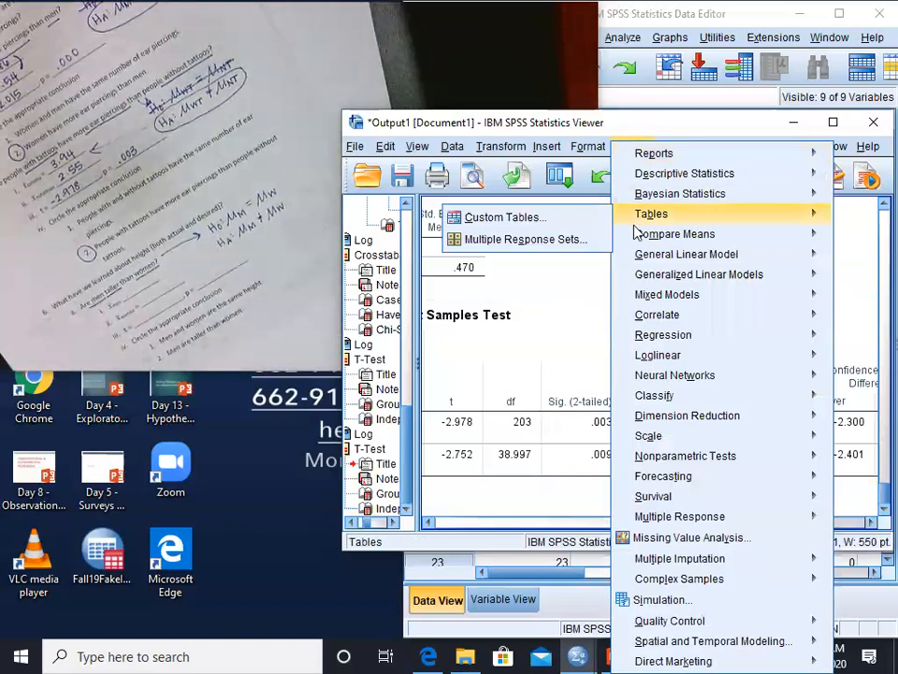
{"action": "mouse_move", "coordinate": [641, 235]}
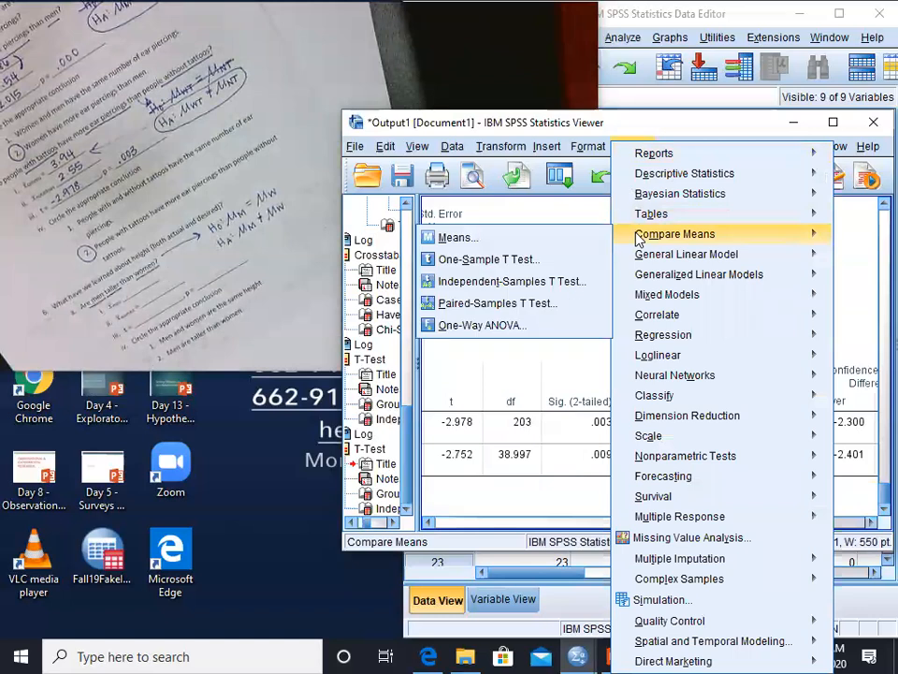
{"action": "left_click", "coordinate": [540, 289]}
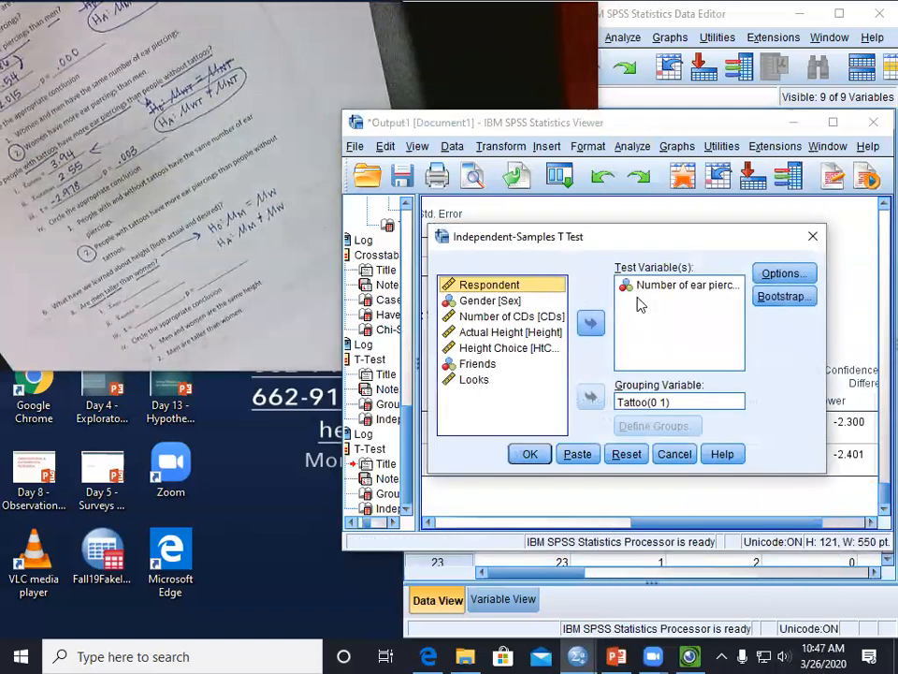
{"action": "left_click", "coordinate": [625, 285]}
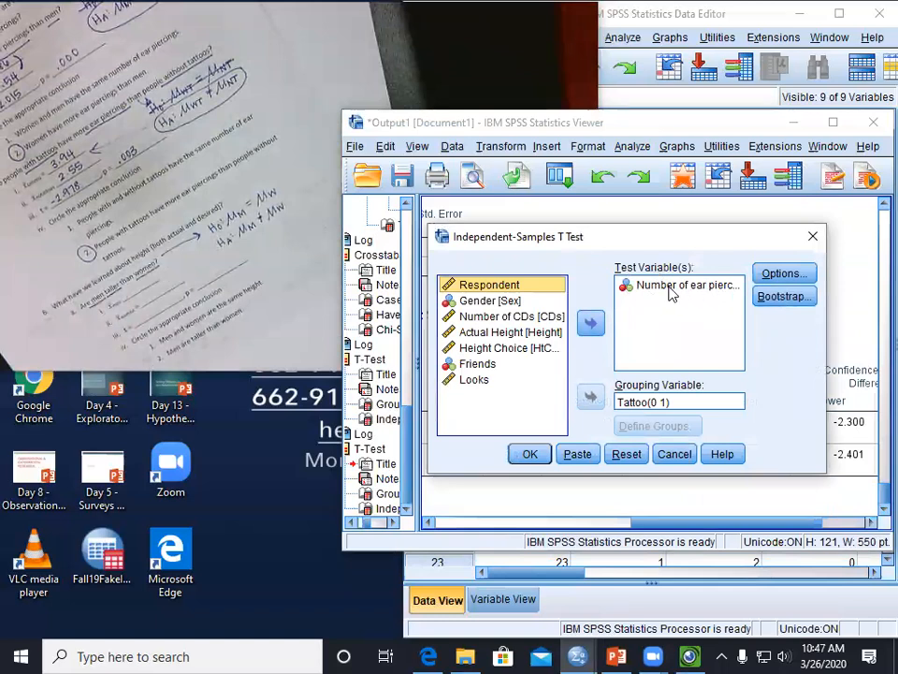
{"action": "left_click", "coordinate": [591, 323]}
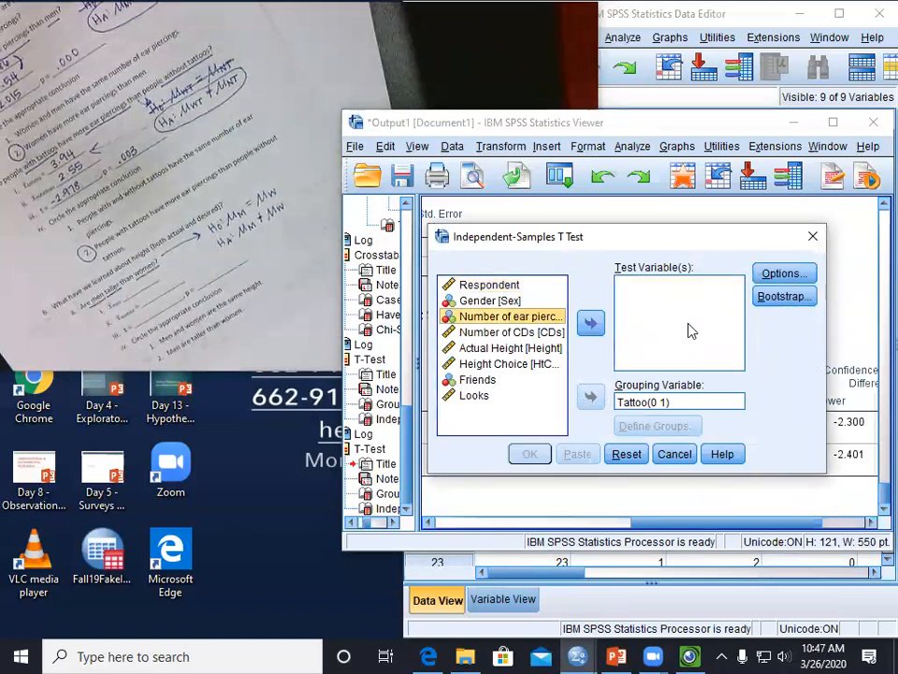
{"action": "left_click", "coordinate": [510, 347]}
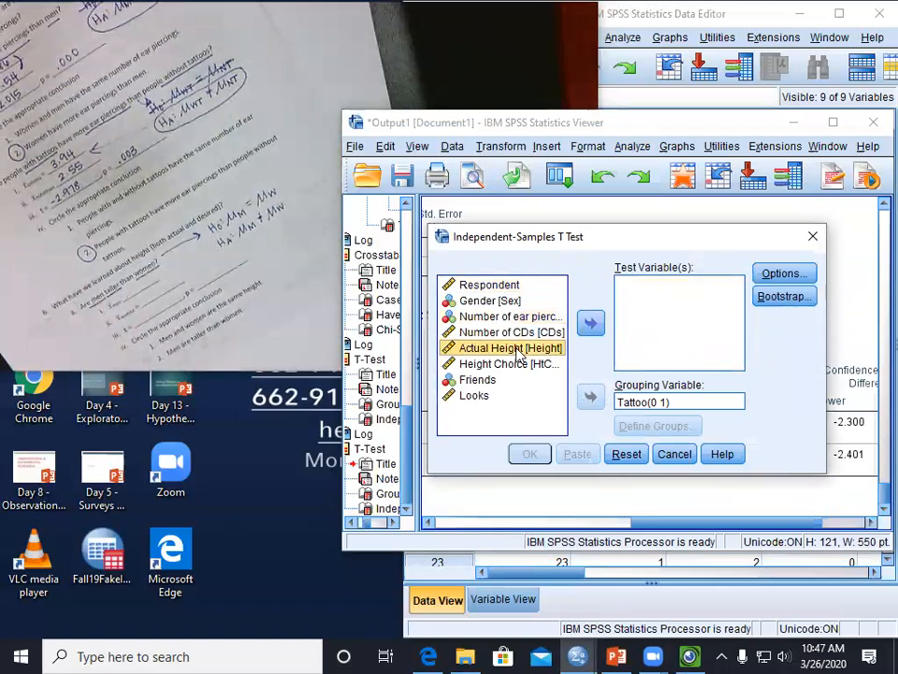
{"action": "left_click", "coordinate": [593, 330]}
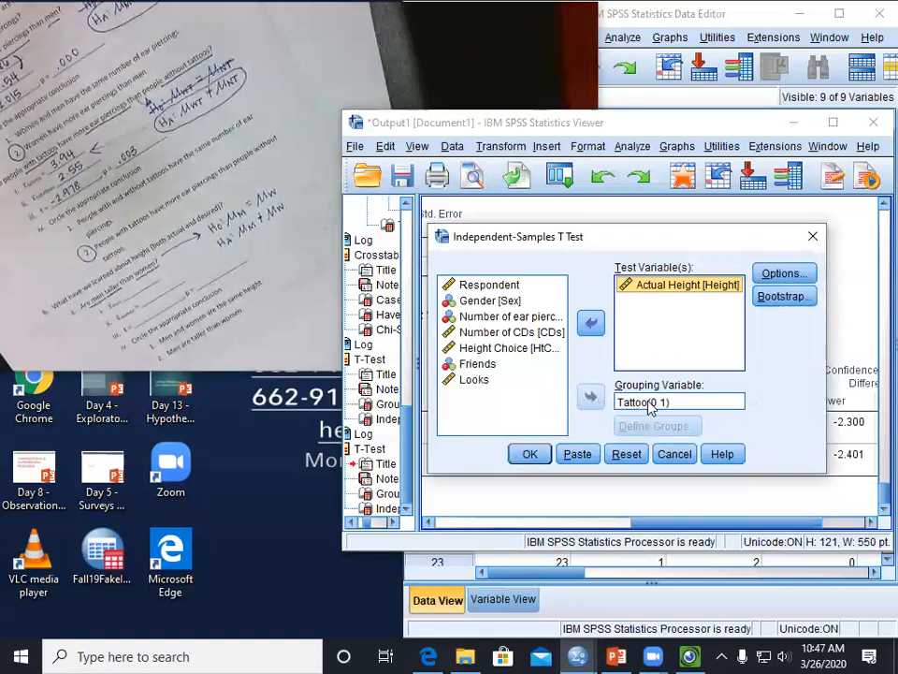
Replace the tattoo variable with Gender [Sex] as the grouping variable for the height t test.
{"action": "left_click", "coordinate": [625, 402]}
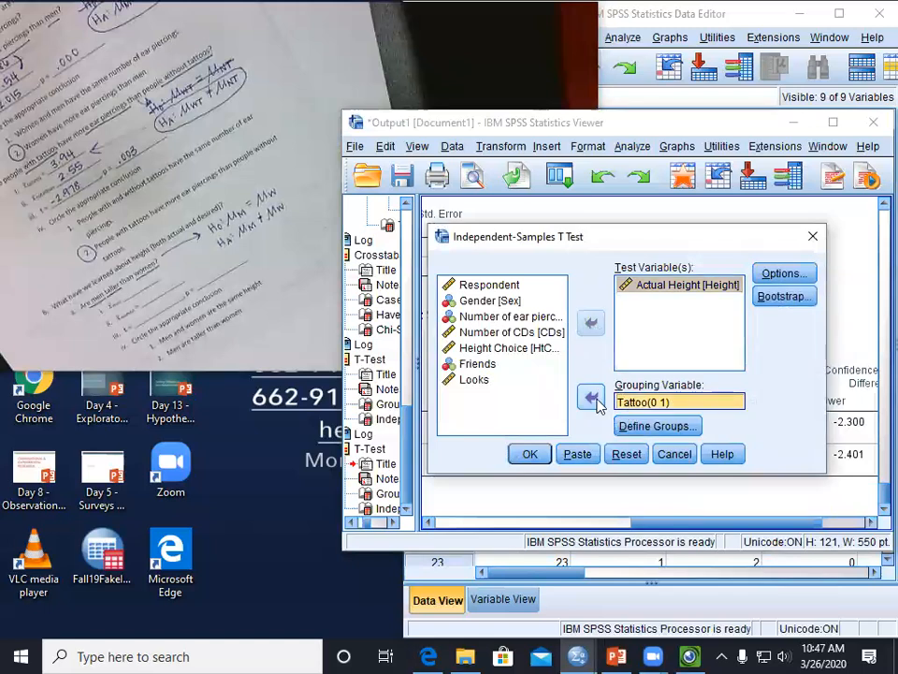
{"action": "left_click", "coordinate": [593, 398]}
{"action": "left_click", "coordinate": [489, 300]}
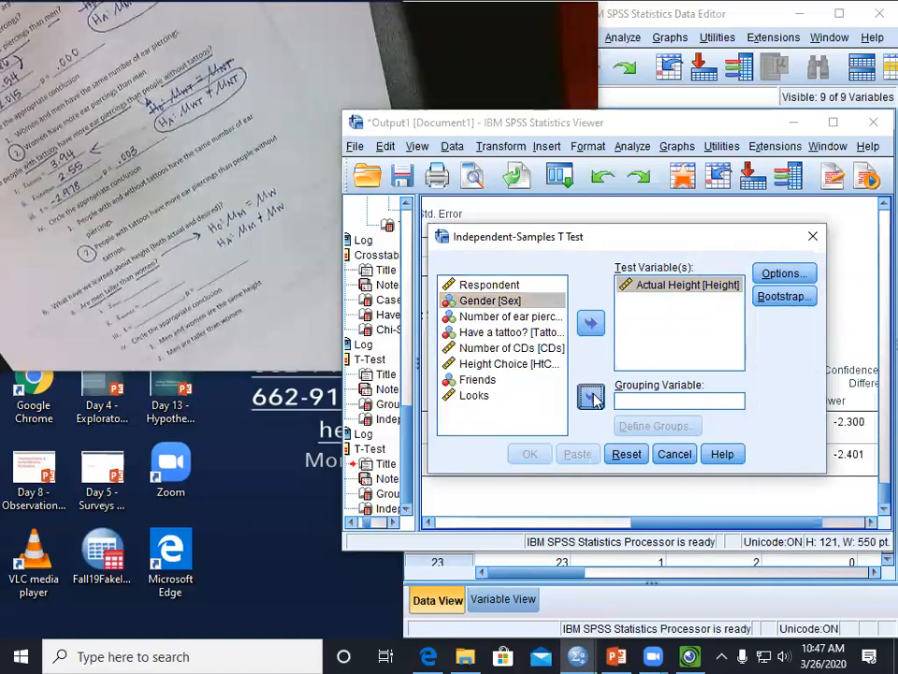
{"action": "left_click", "coordinate": [592, 399]}
Accept 0 and 1 as the gender group values, then run the t test on actual height and view its t value and significance.
{"action": "left_click", "coordinate": [655, 426]}
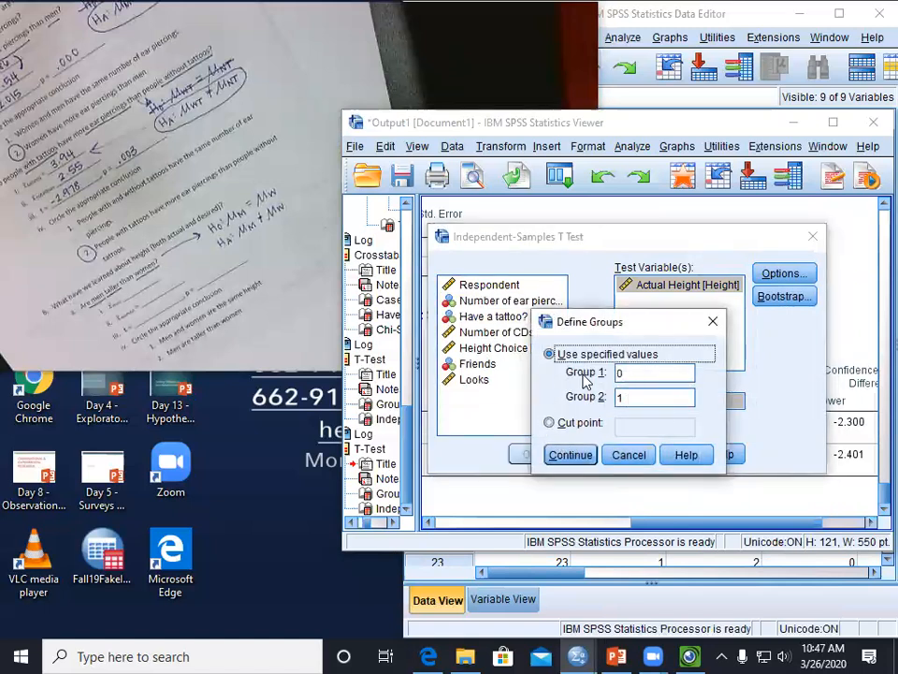
{"action": "left_click", "coordinate": [564, 457]}
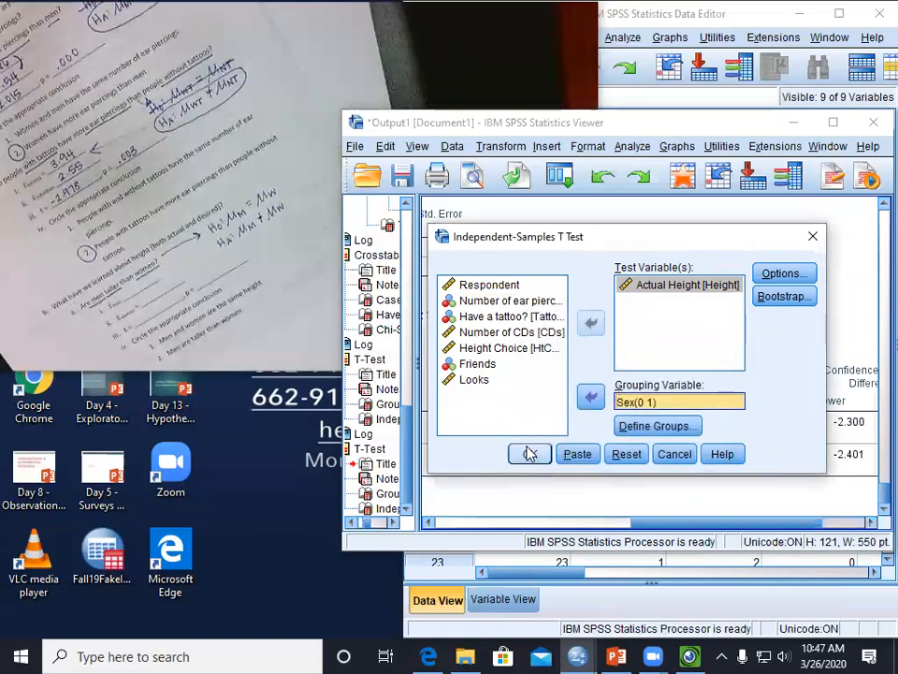
{"action": "left_click", "coordinate": [530, 454]}
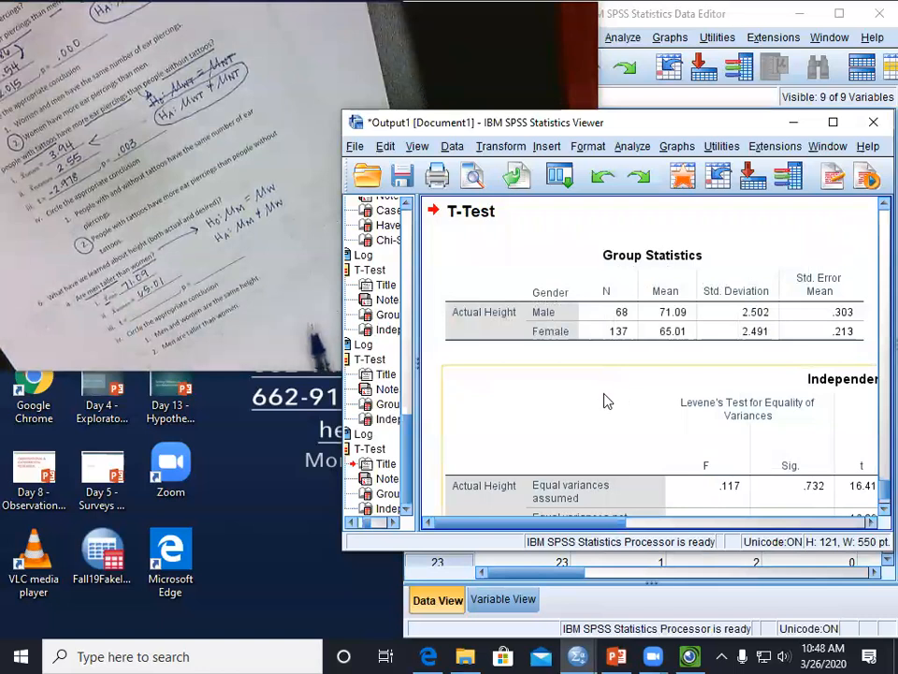
{"action": "left_click_drag", "start_coordinate": [591, 522], "coordinate": [765, 515]}
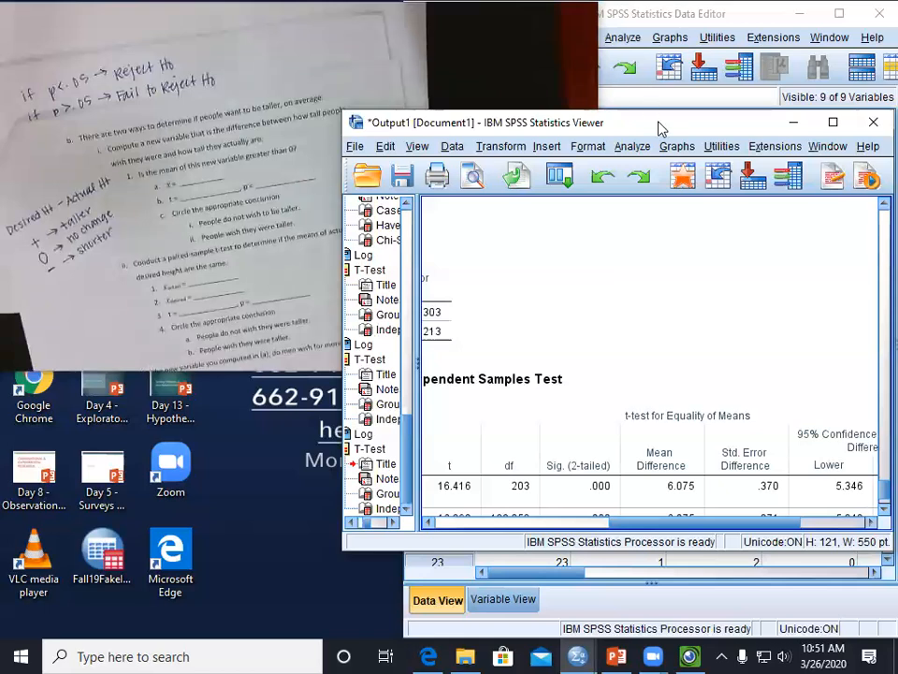
Start computing a new variable with HeightChange as the target variable name.
{"action": "left_click_drag", "start_coordinate": [654, 124], "coordinate": [646, 116]}
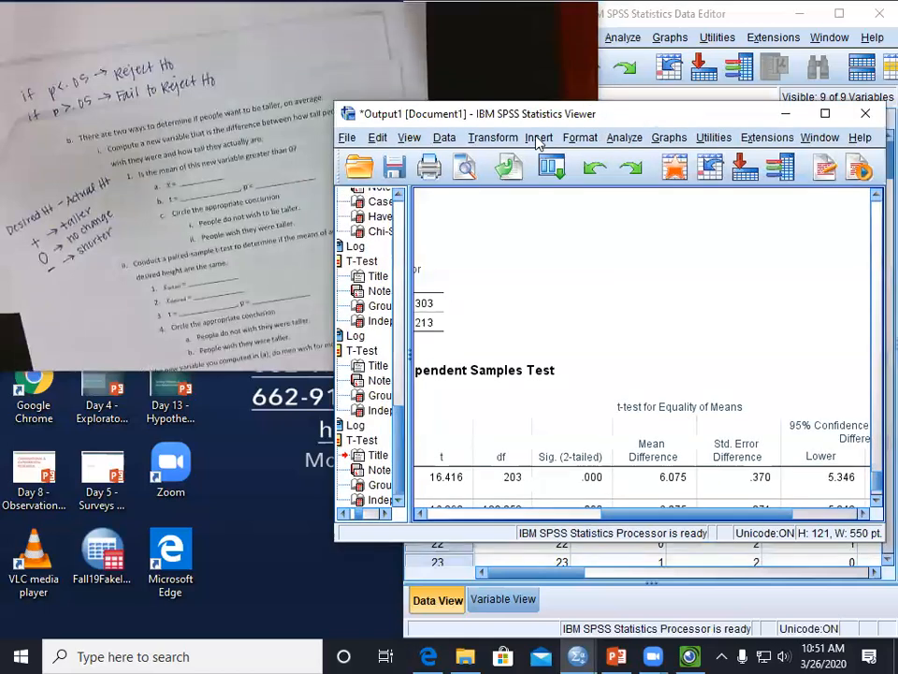
{"action": "left_click", "coordinate": [489, 139]}
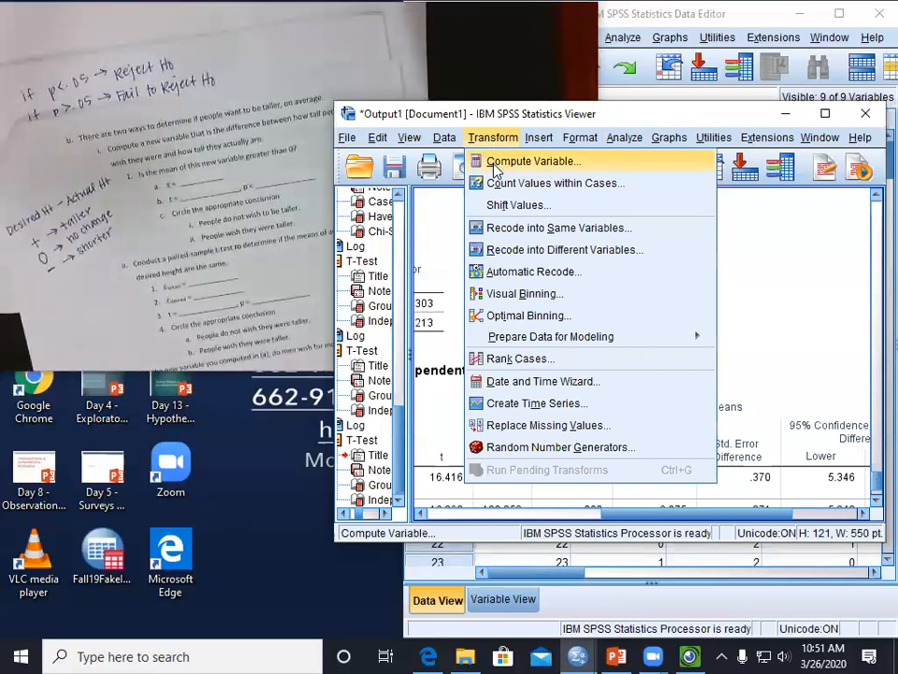
{"action": "left_click", "coordinate": [499, 164]}
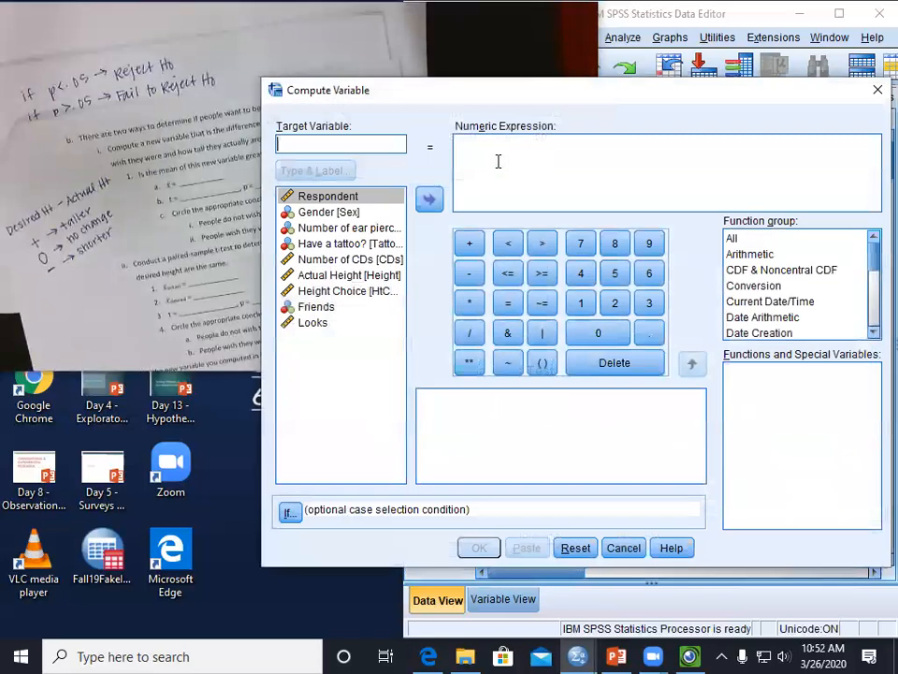
{"action": "left_click_drag", "start_coordinate": [493, 101], "coordinate": [466, 107]}
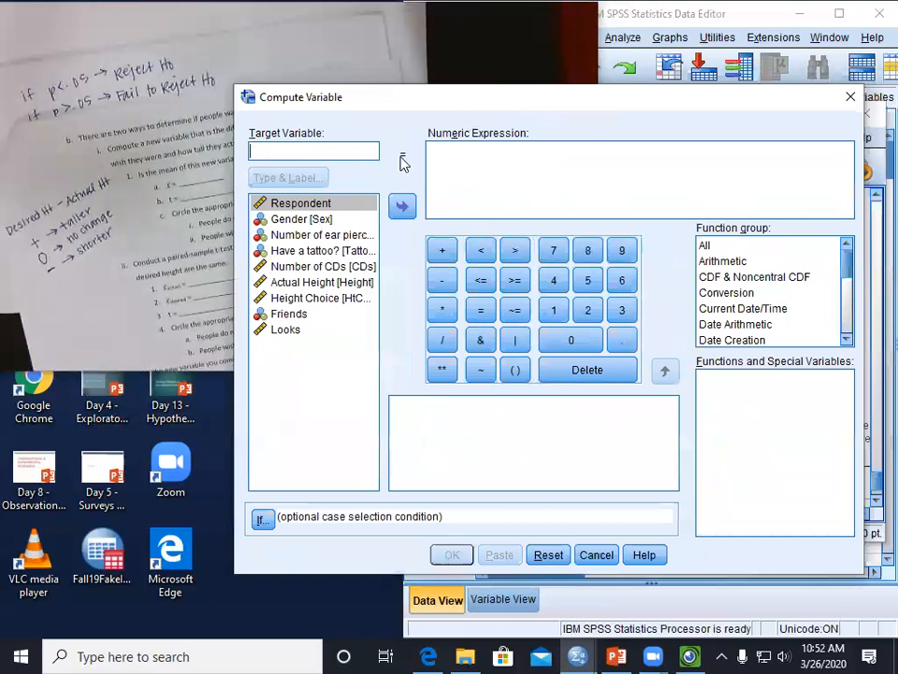
{"action": "left_click", "coordinate": [495, 156]}
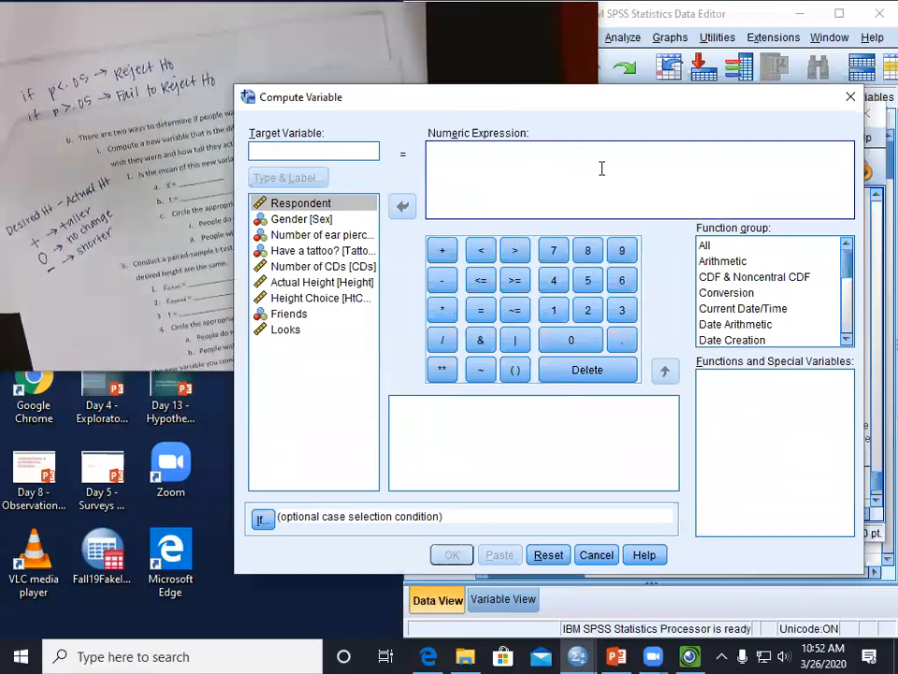
{"action": "left_click", "coordinate": [297, 151]}
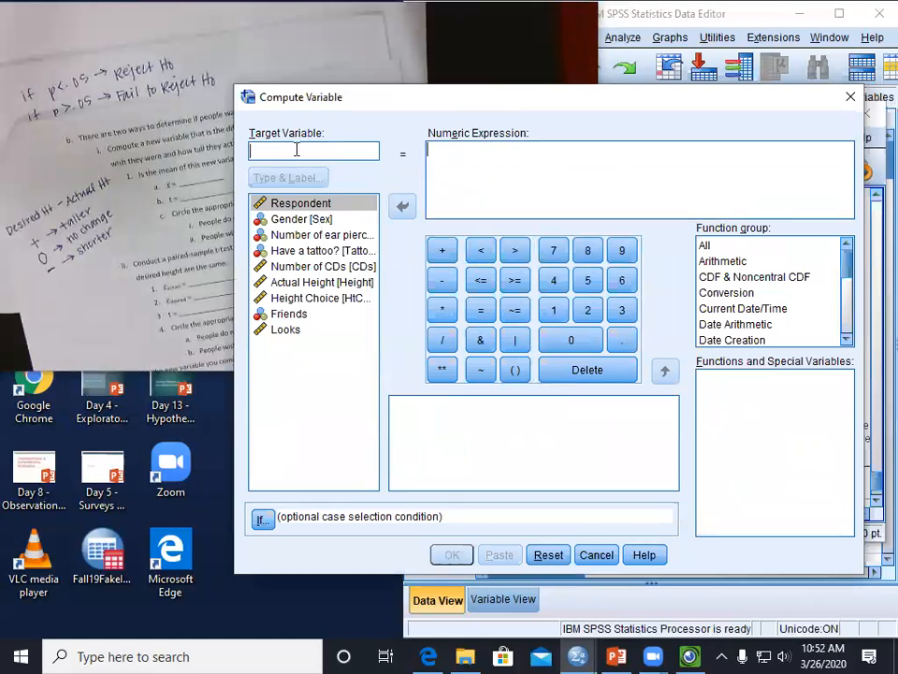
{"action": "type", "text": "HeightChange"}
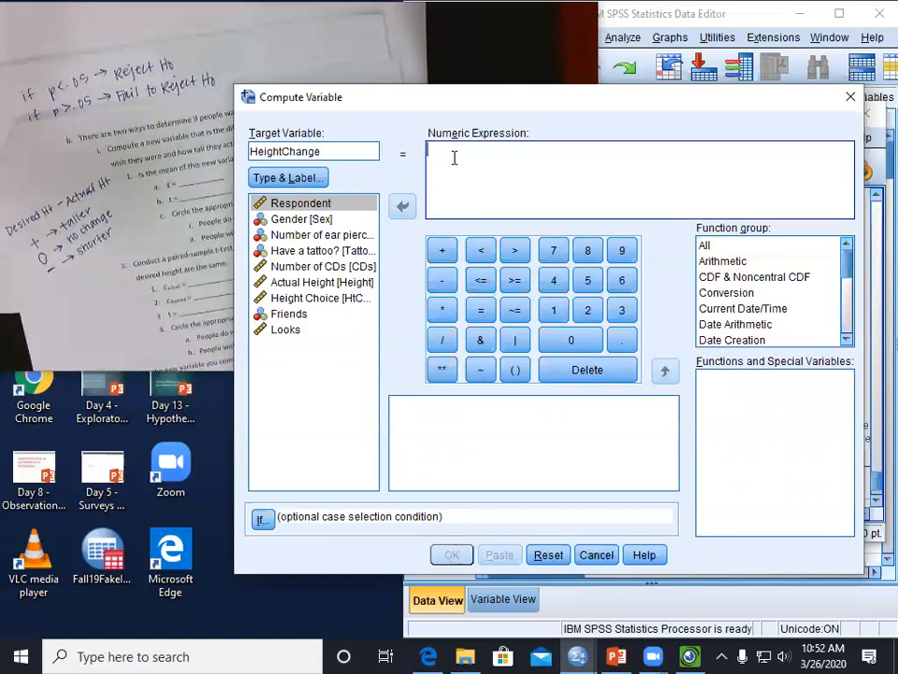
Define HeightChange as Height Choice minus Actual Height (HtChoice - Height) and compute the new variable.
{"action": "left_click", "coordinate": [293, 299]}
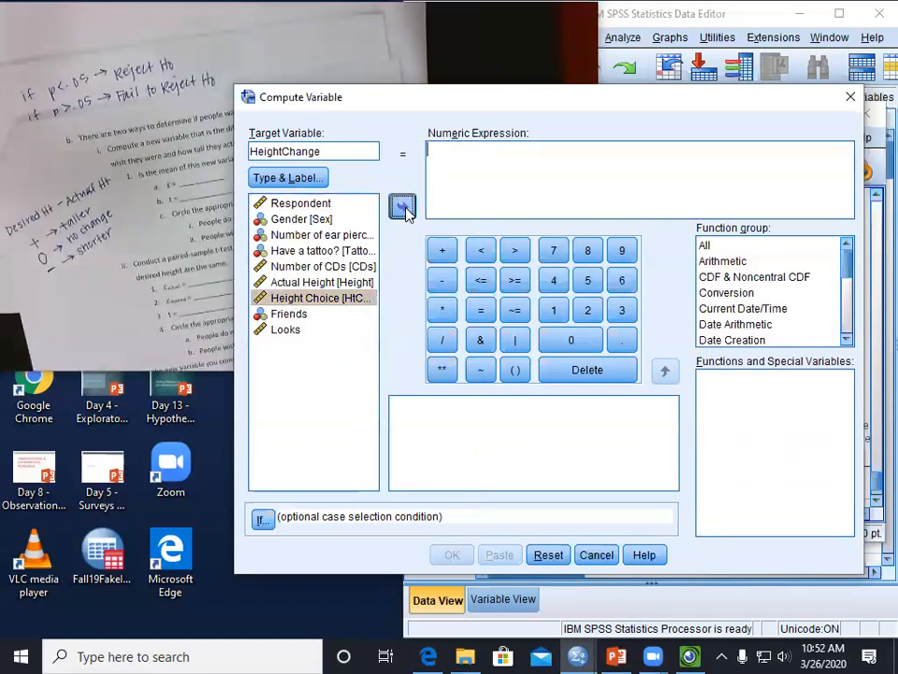
{"action": "left_click", "coordinate": [403, 207]}
{"action": "left_click", "coordinate": [435, 281]}
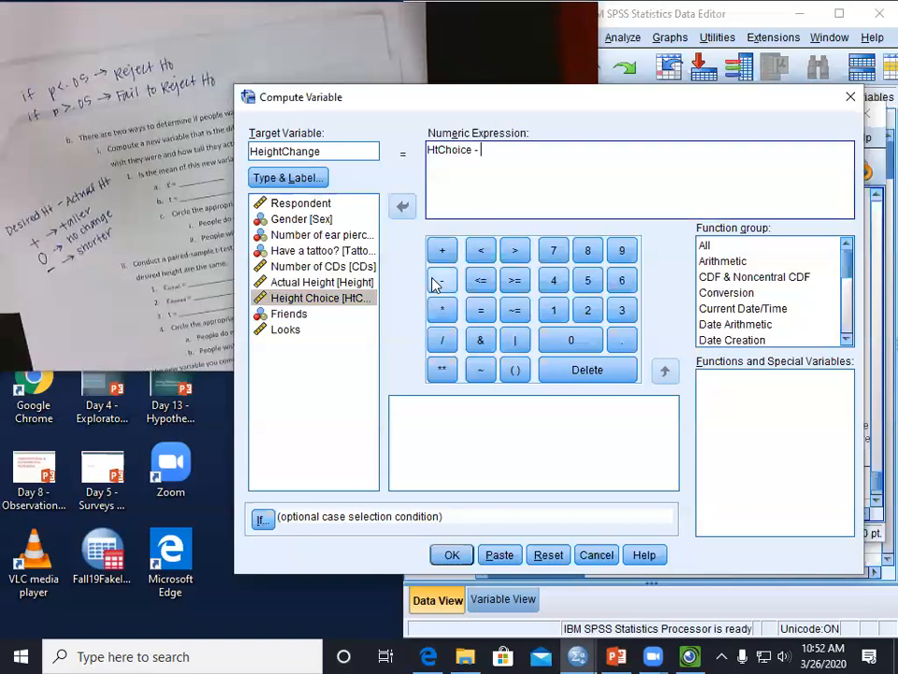
{"action": "left_click", "coordinate": [330, 281]}
{"action": "left_click", "coordinate": [401, 207]}
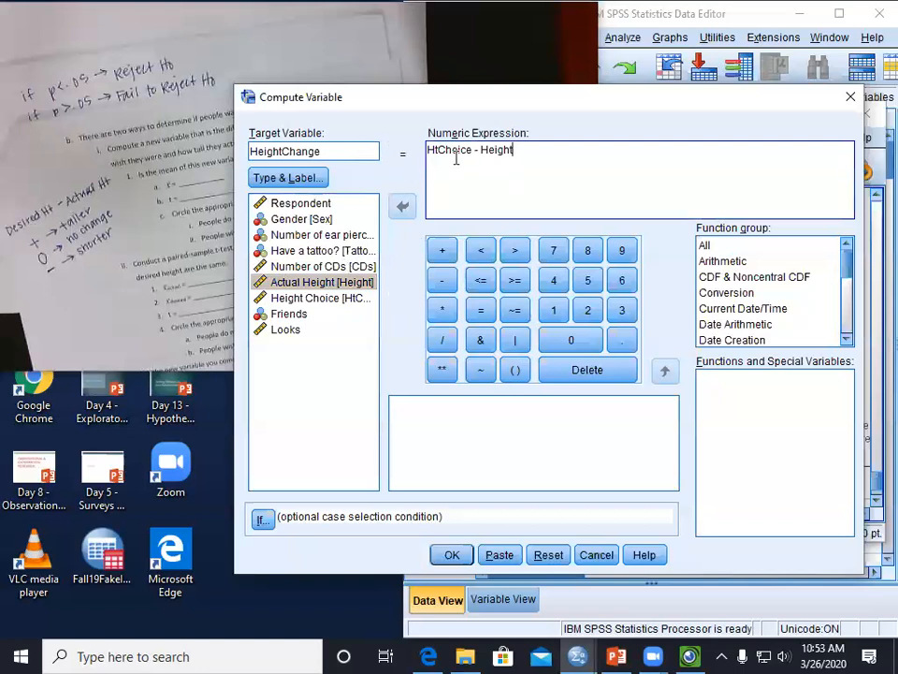
{"action": "left_click_drag", "start_coordinate": [446, 153], "coordinate": [511, 150]}
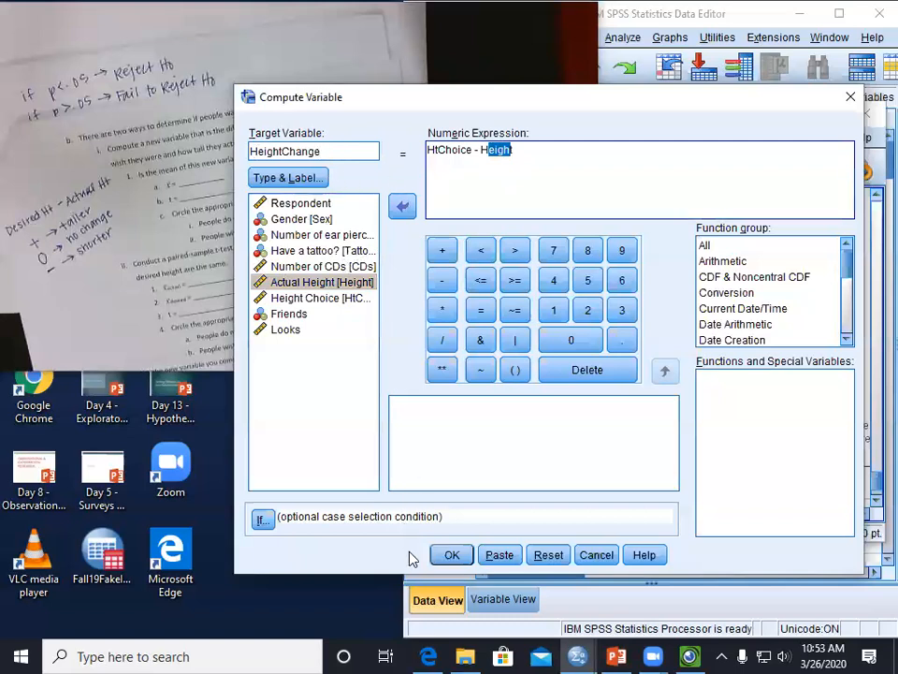
{"action": "left_click", "coordinate": [453, 555]}
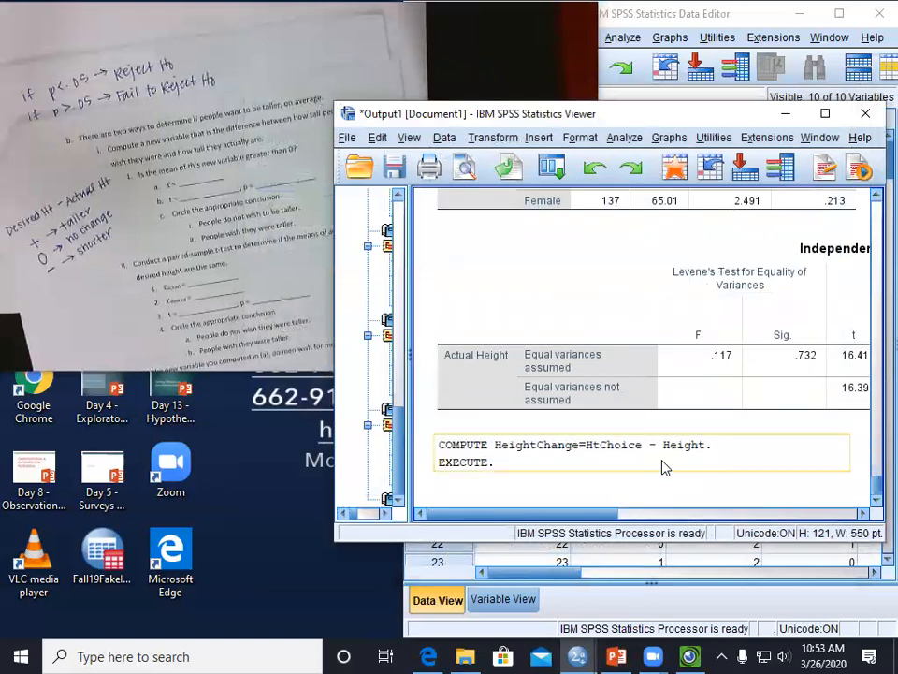
Check the HeightChange column in the data set against Height and HtChoice, examining cases 5, 6 and 20.
{"action": "left_click", "coordinate": [565, 458]}
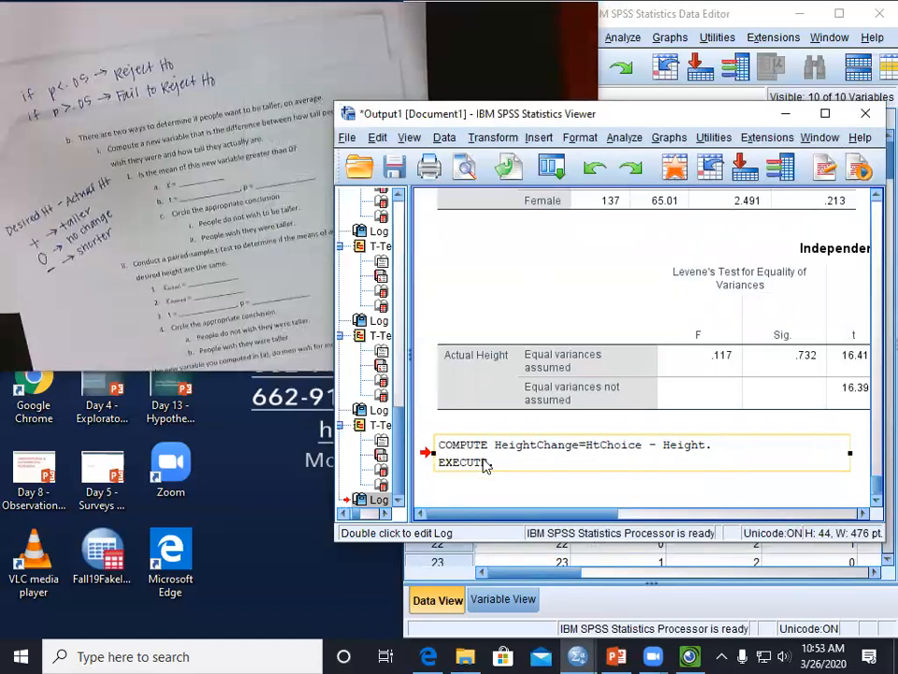
{"action": "left_click", "coordinate": [528, 580]}
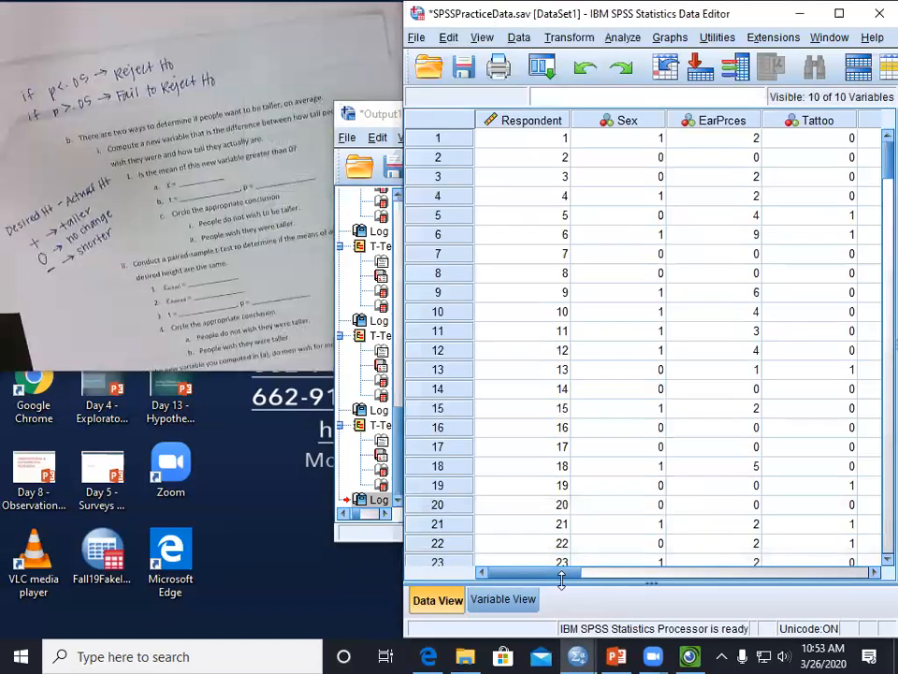
{"action": "left_click_drag", "start_coordinate": [561, 581], "coordinate": [634, 583]}
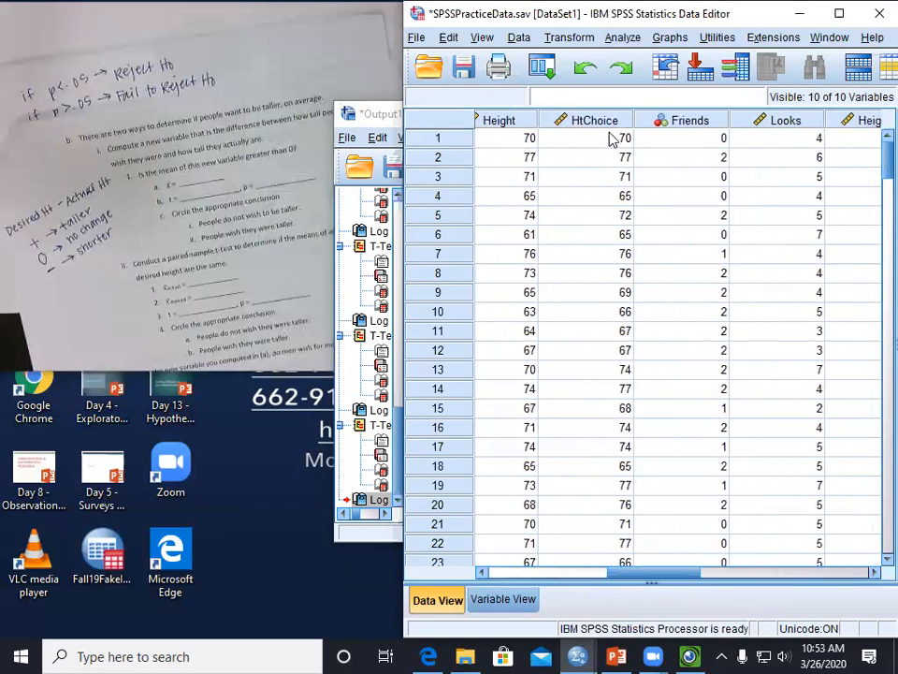
{"action": "left_click_drag", "start_coordinate": [632, 571], "coordinate": [691, 577]}
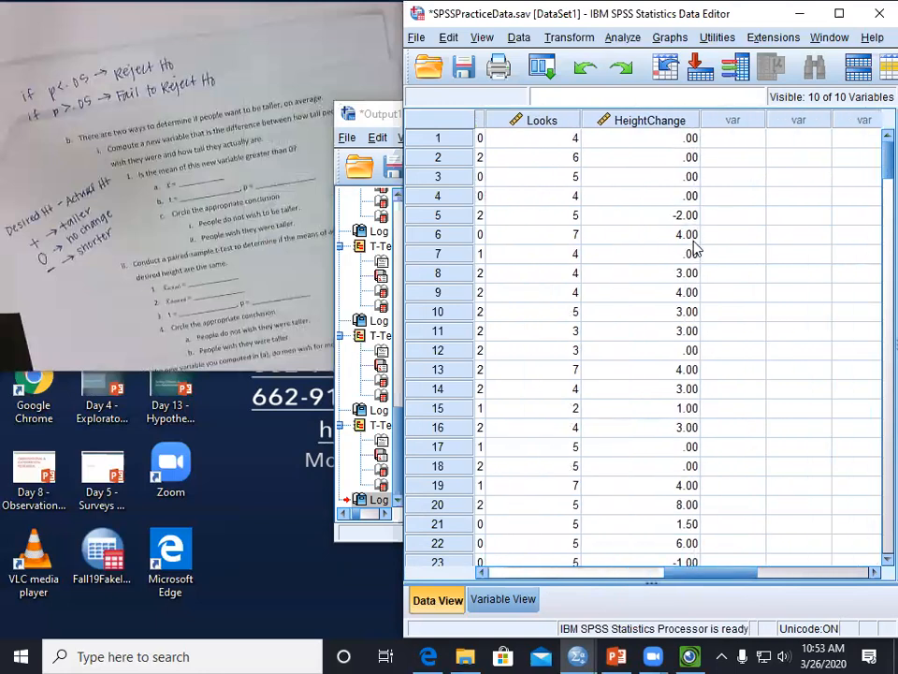
{"action": "left_click", "coordinate": [687, 216]}
{"action": "left_click", "coordinate": [687, 235]}
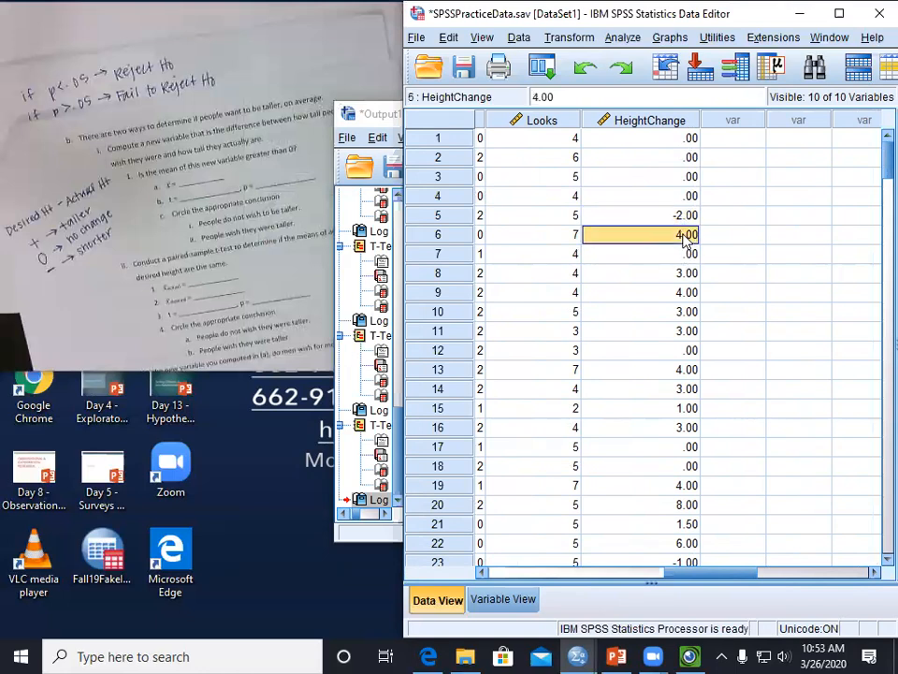
{"action": "scroll", "coordinate": [688, 297], "scroll_direction": "down", "scroll_amount": 2}
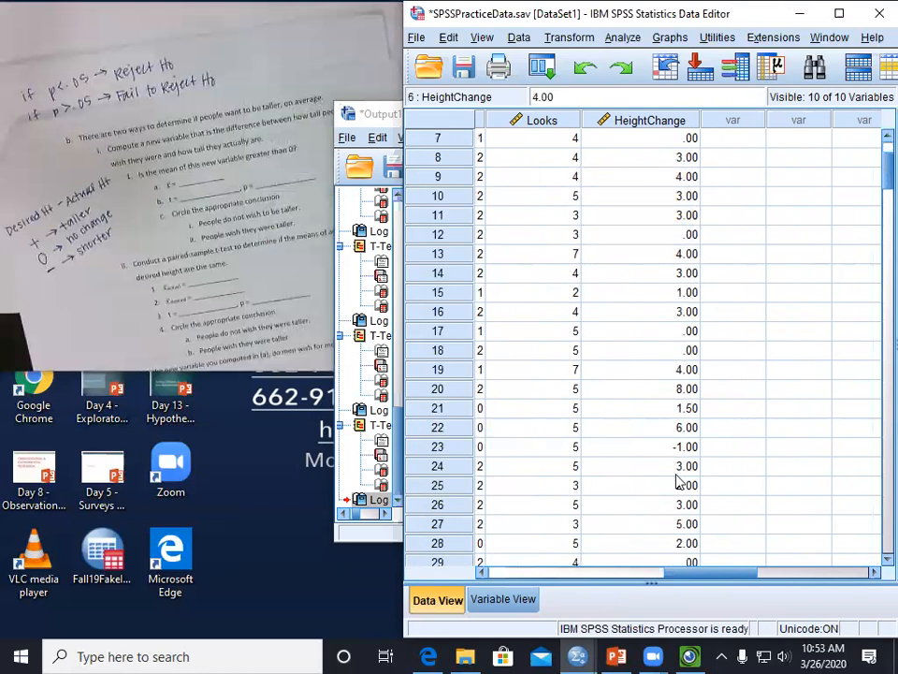
{"action": "left_click", "coordinate": [688, 388]}
{"action": "left_click_drag", "start_coordinate": [699, 577], "coordinate": [622, 580]}
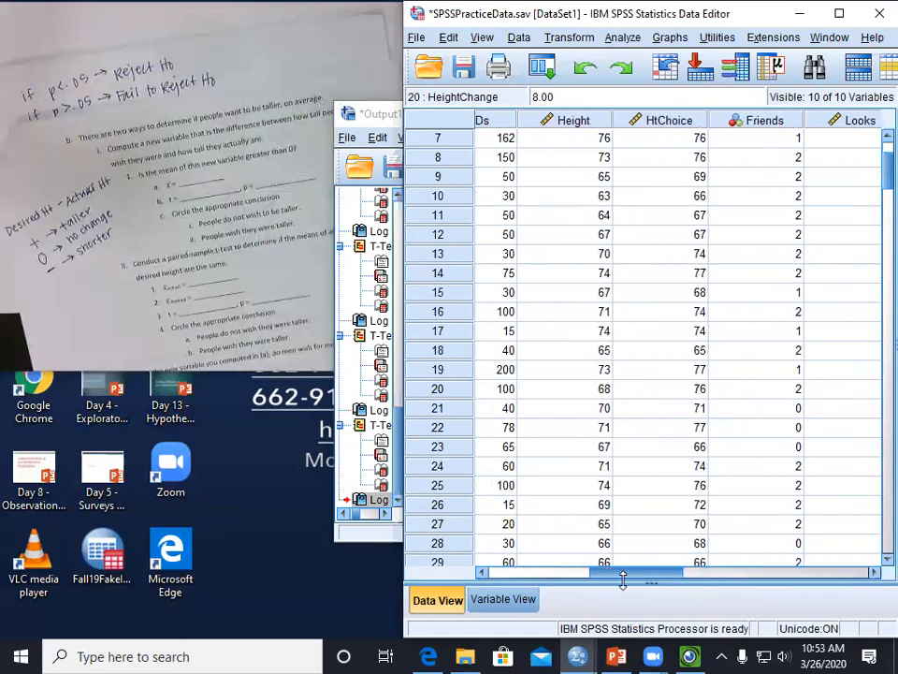
{"action": "left_click_drag", "start_coordinate": [622, 580], "coordinate": [715, 572]}
Scan the HeightChange values of the remaining cases for positive, zero and negative differences, then return to the first columns.
{"action": "scroll", "coordinate": [613, 199], "scroll_direction": "down", "scroll_amount": 7}
{"action": "scroll", "coordinate": [613, 200], "scroll_direction": "down", "scroll_amount": 20}
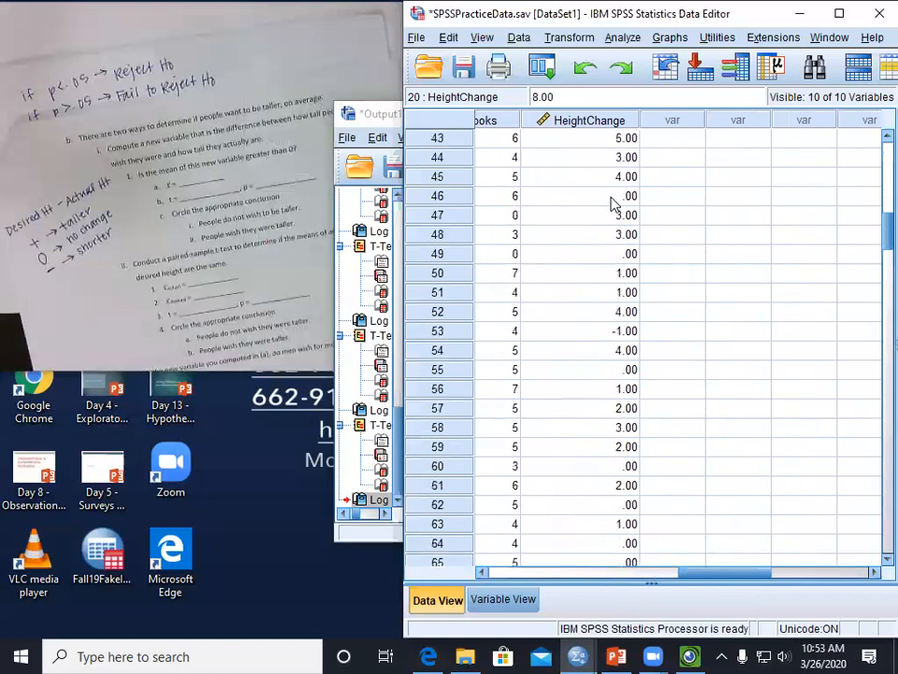
{"action": "scroll", "coordinate": [607, 309], "scroll_direction": "down", "scroll_amount": 16}
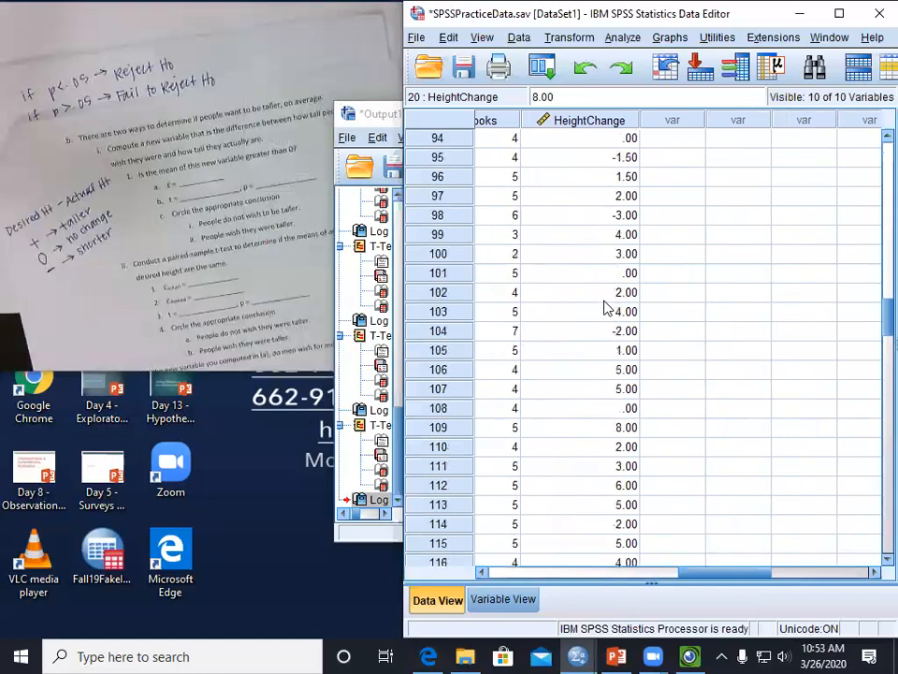
{"action": "scroll", "coordinate": [607, 327], "scroll_direction": "up", "scroll_amount": 8}
{"action": "scroll", "coordinate": [607, 345], "scroll_direction": "up", "scroll_amount": 20}
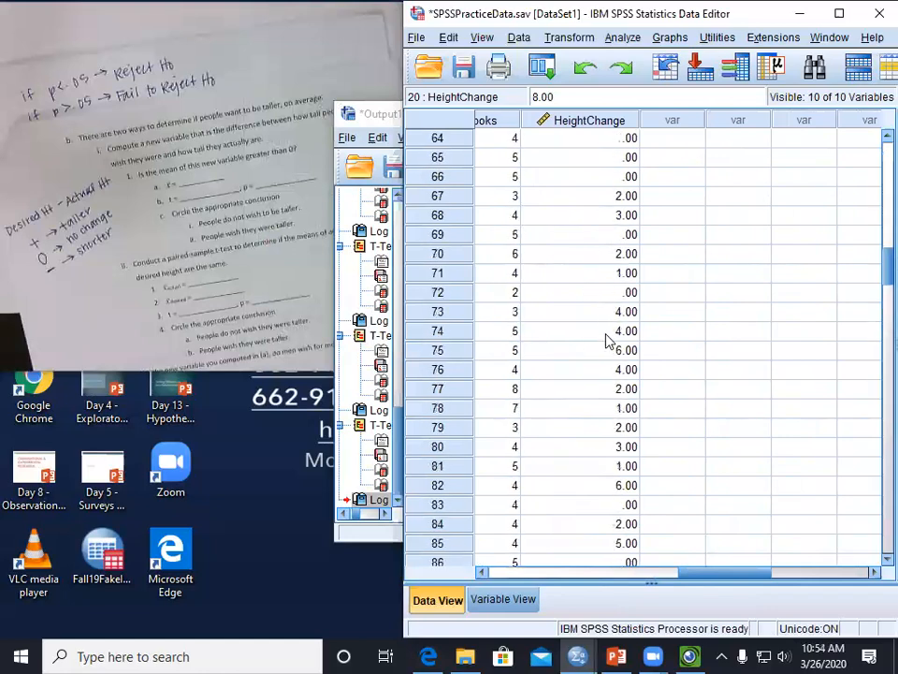
{"action": "left_click_drag", "start_coordinate": [682, 573], "coordinate": [393, 439]}
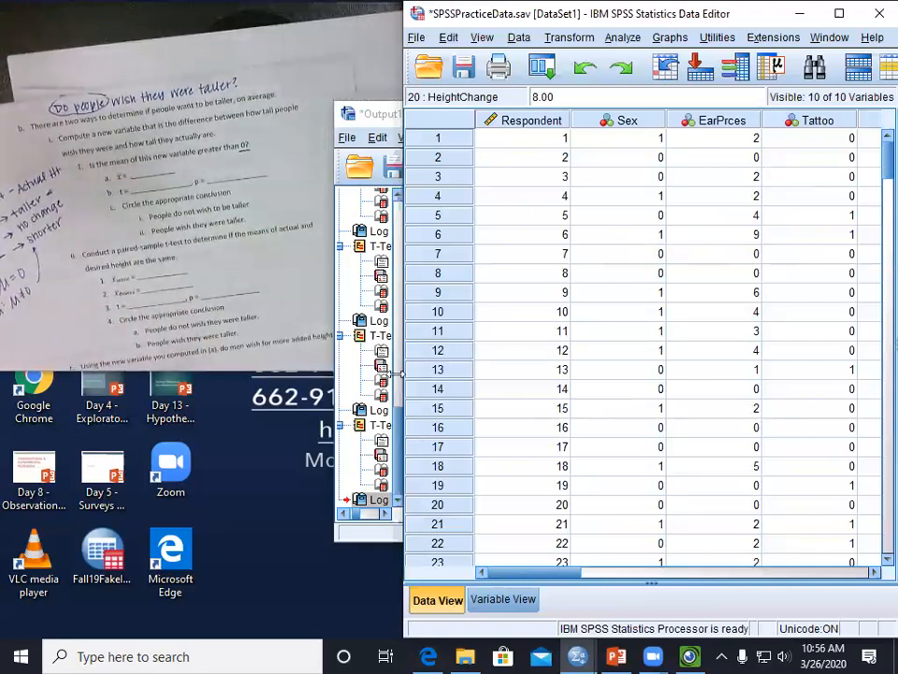
Set up a One-Sample T Test with HeightChange as the test variable.
{"action": "left_click", "coordinate": [625, 37]}
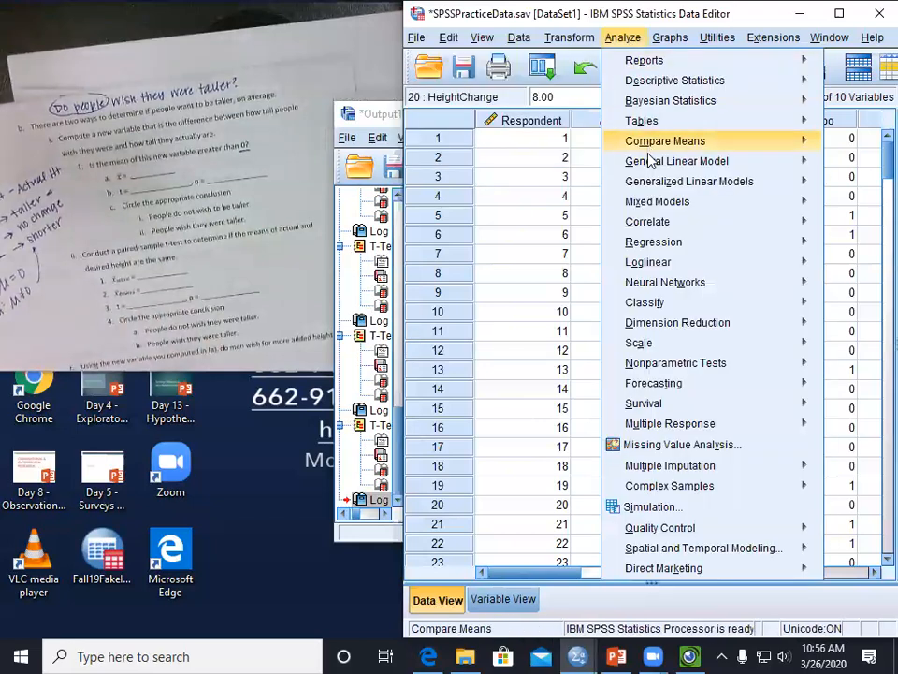
{"action": "mouse_move", "coordinate": [664, 140]}
{"action": "left_click", "coordinate": [513, 168]}
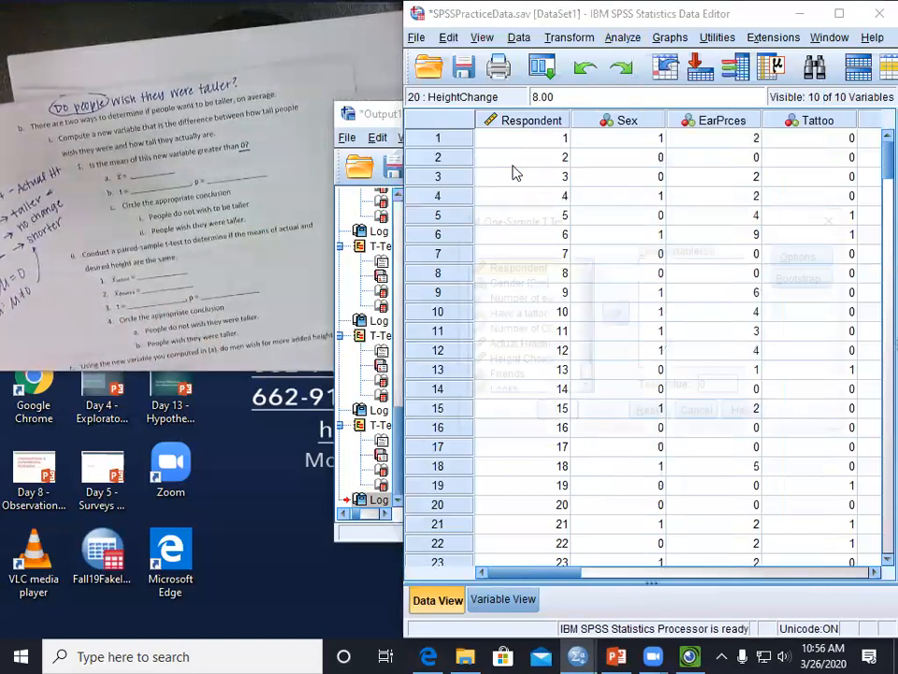
{"action": "left_click_drag", "start_coordinate": [660, 228], "coordinate": [606, 167]}
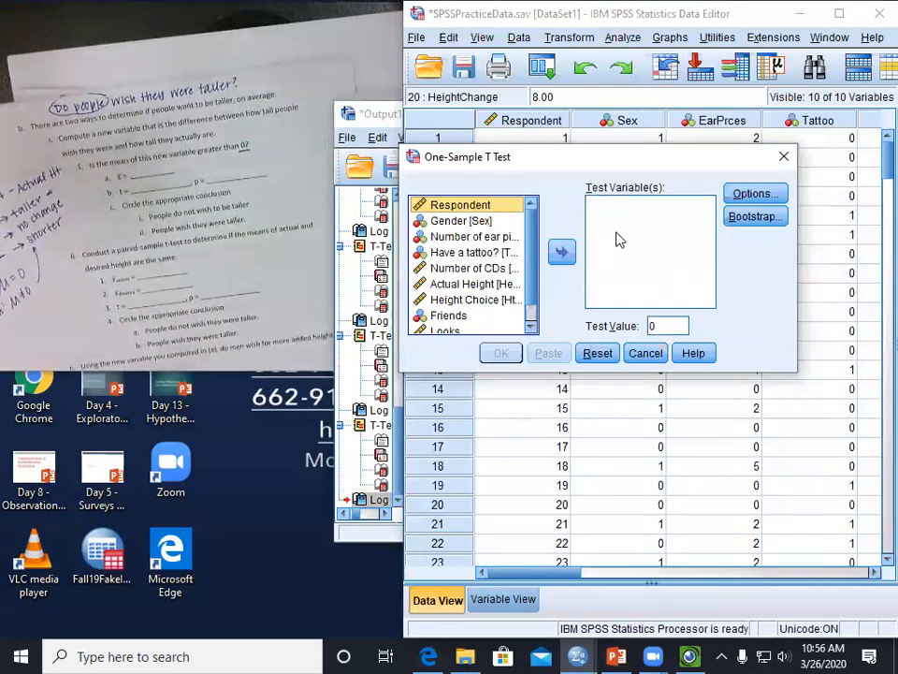
{"action": "scroll", "coordinate": [476, 326], "scroll_direction": "down", "scroll_amount": 1}
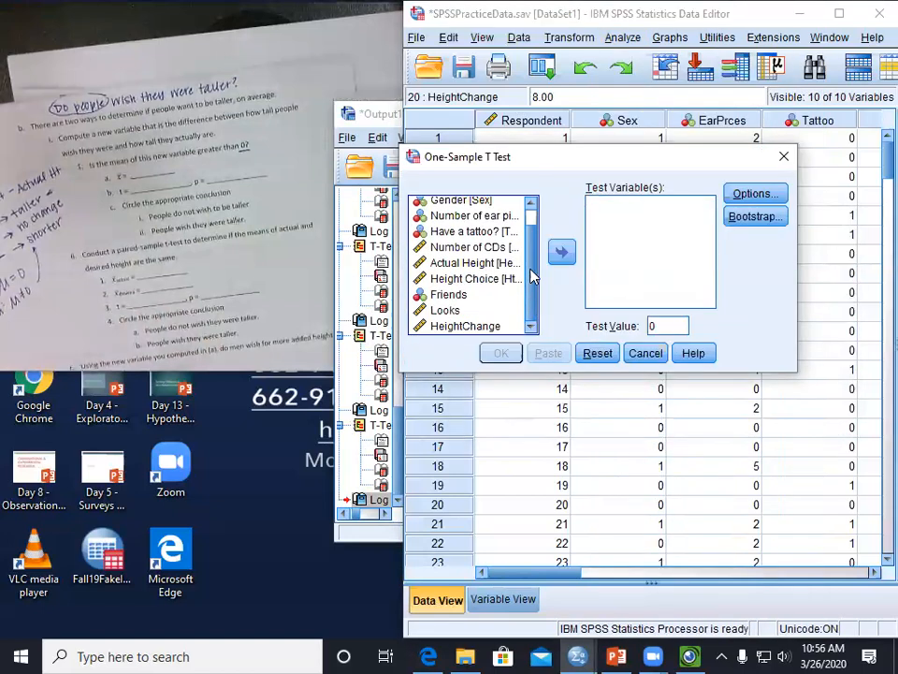
{"action": "left_click", "coordinate": [465, 325]}
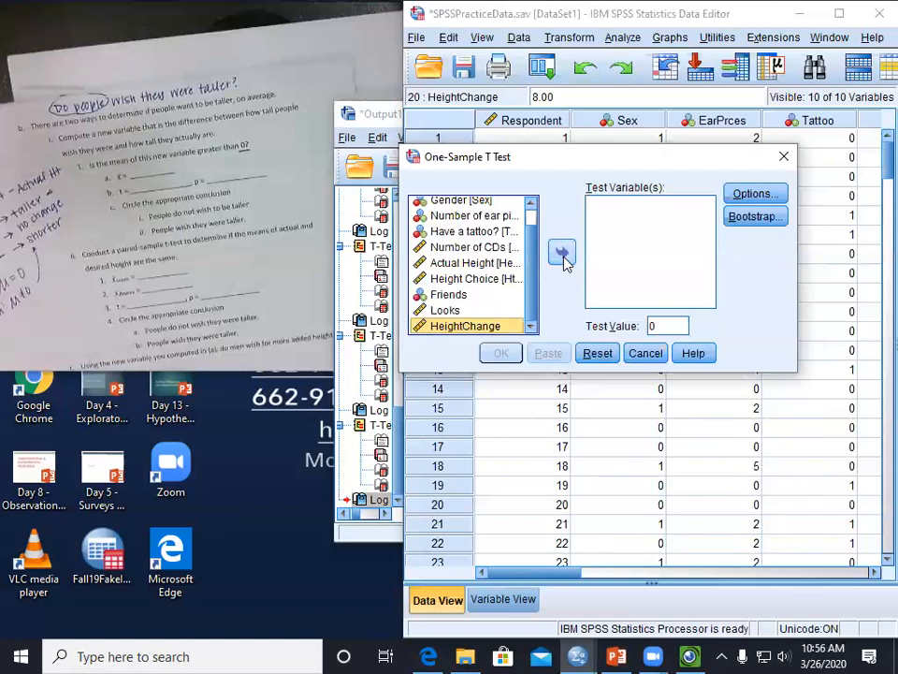
{"action": "left_click", "coordinate": [562, 251]}
Keep the test value at 0, run the one-sample t test and view its mean, t value and significance.
{"action": "left_click", "coordinate": [661, 320]}
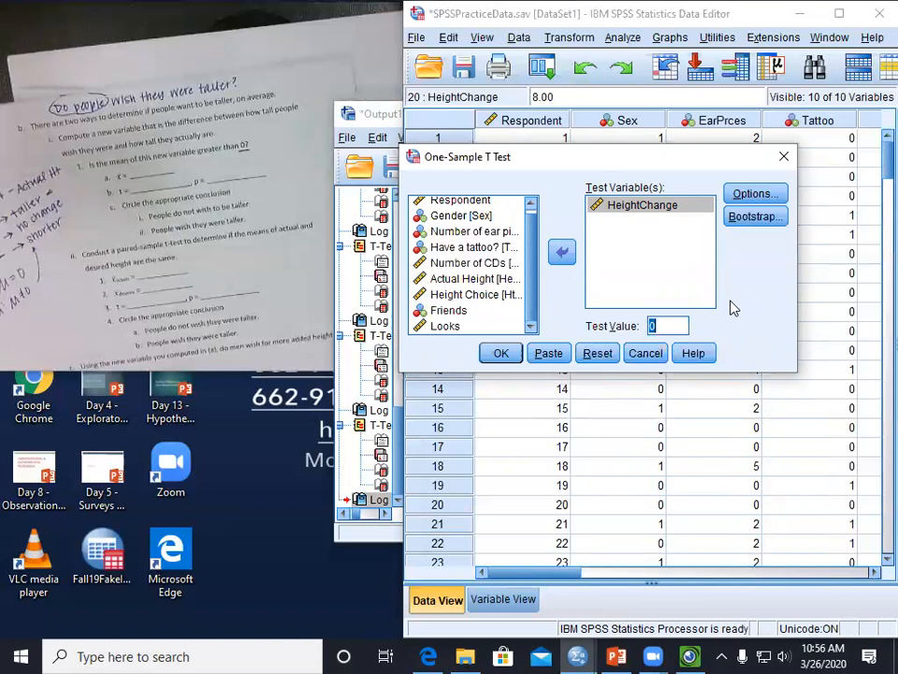
{"action": "left_click", "coordinate": [503, 353]}
{"action": "scroll", "coordinate": [622, 337], "scroll_direction": "down", "scroll_amount": 1}
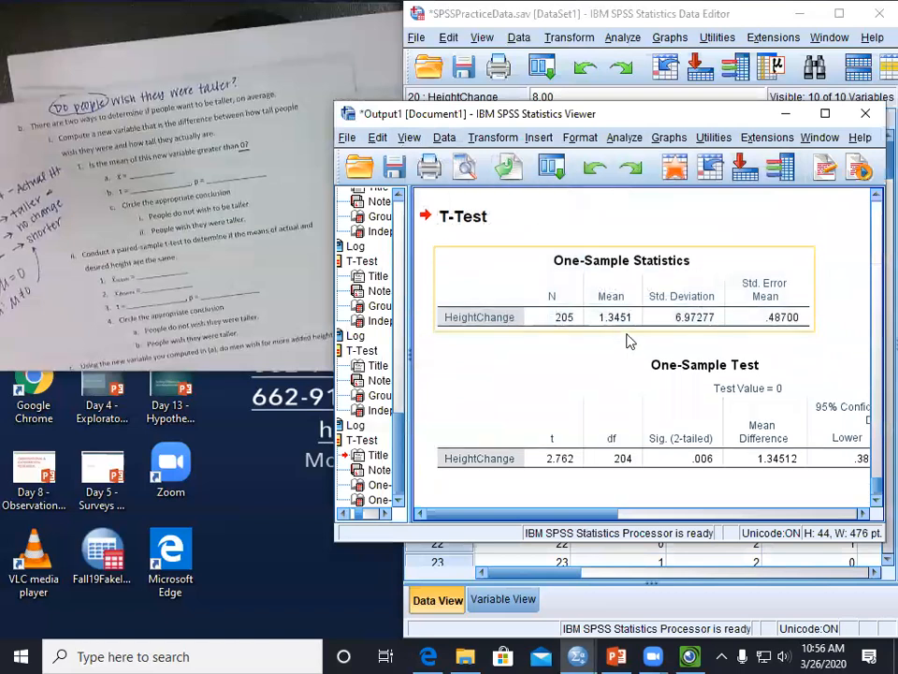
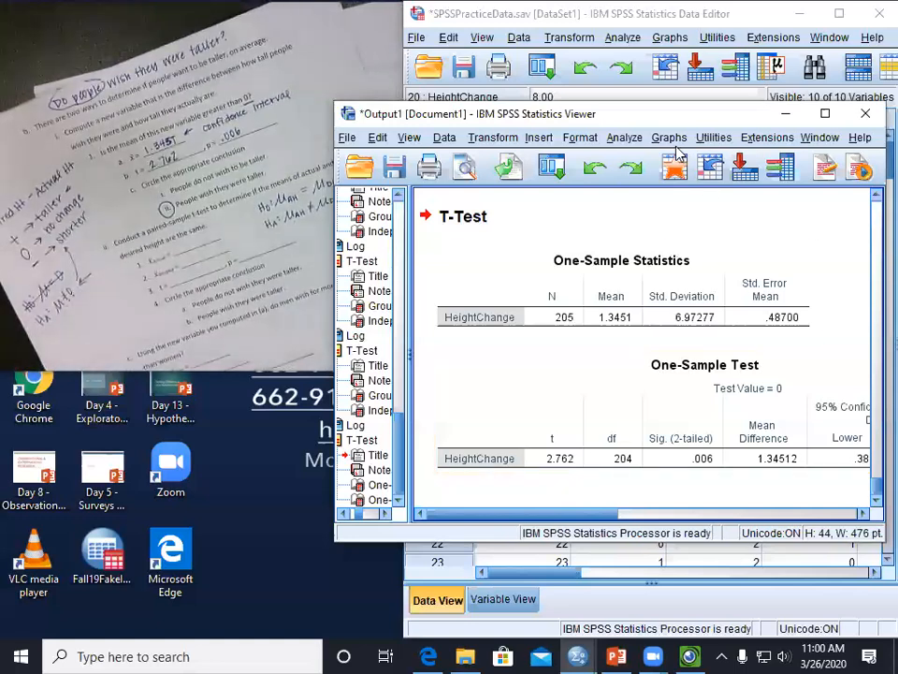
Set up a Paired-Samples T Test pairing Height Choice [HtChoice] as Variable1 with Actual Height [Height] as Variable2.
{"action": "left_click", "coordinate": [627, 138]}
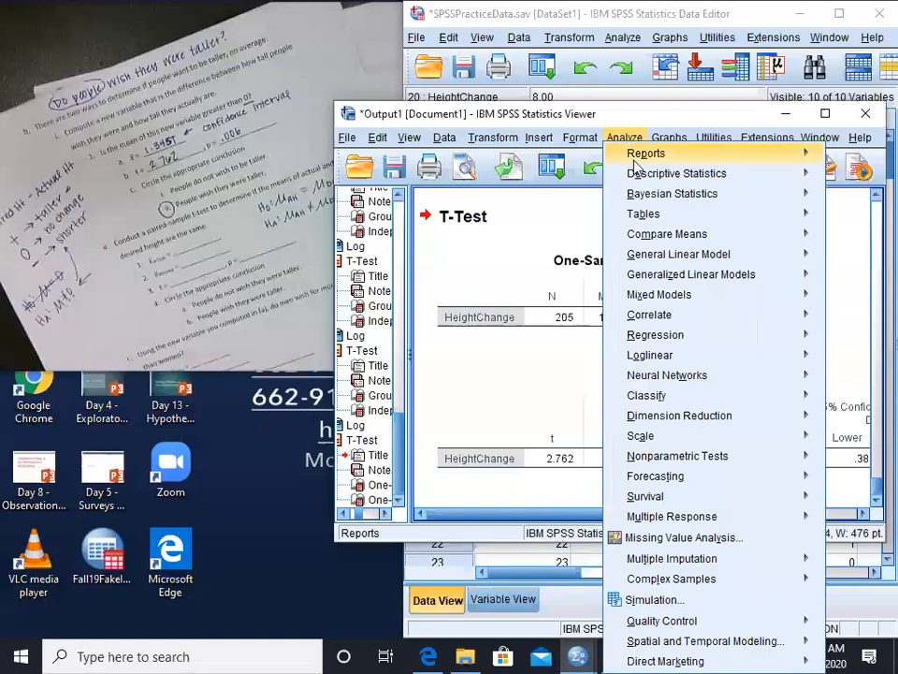
{"action": "mouse_move", "coordinate": [623, 235]}
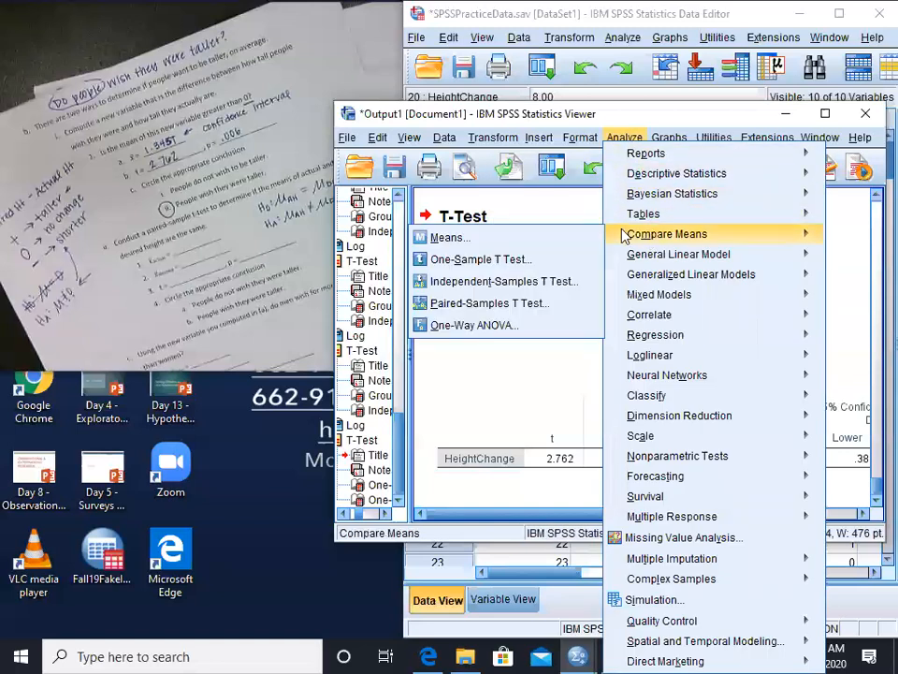
{"action": "left_click", "coordinate": [507, 306]}
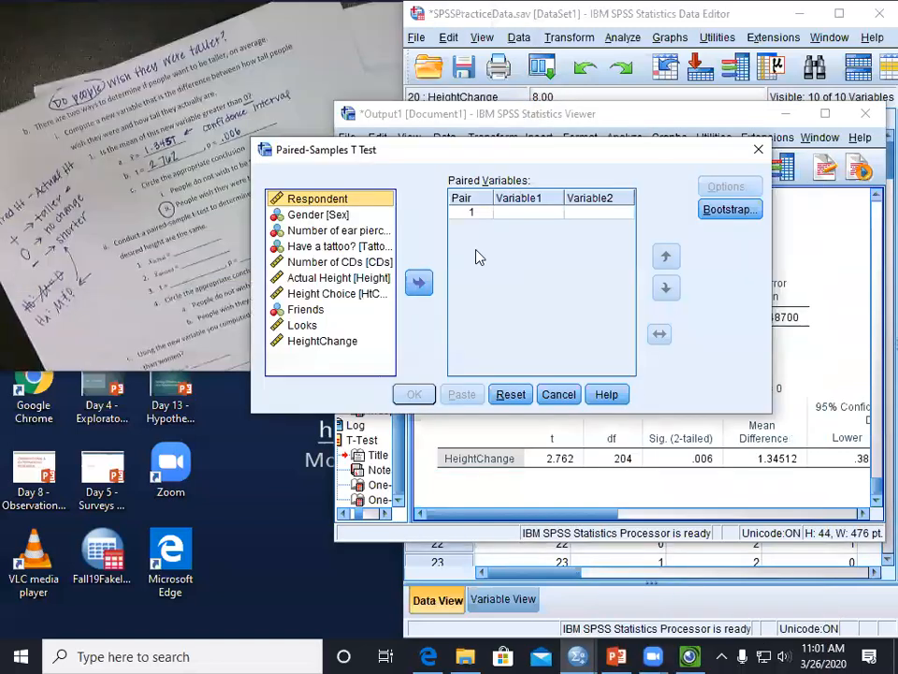
{"action": "left_click", "coordinate": [343, 296]}
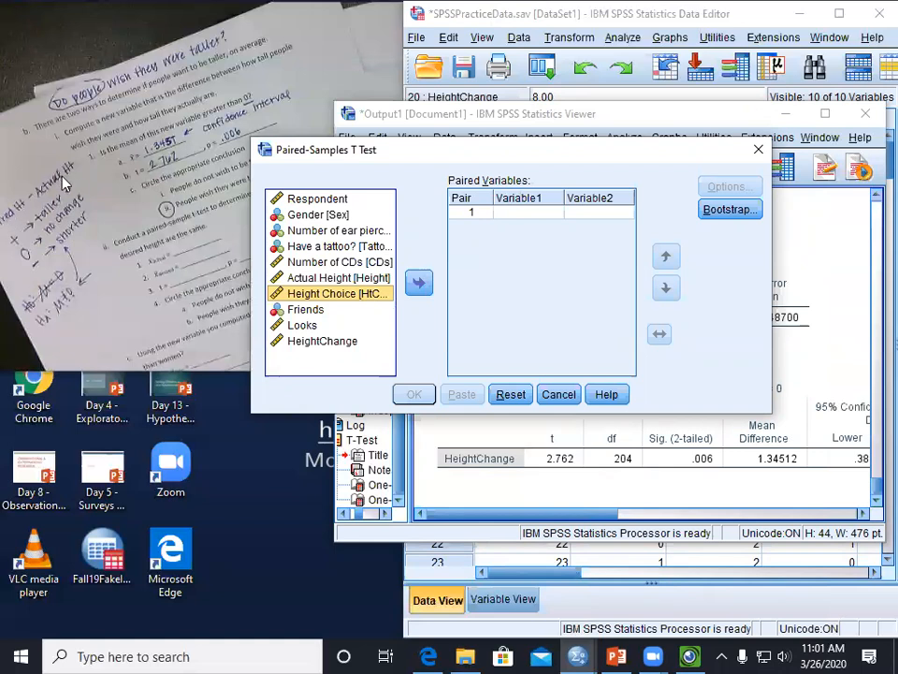
{"action": "left_click", "coordinate": [418, 283]}
{"action": "left_click", "coordinate": [339, 278]}
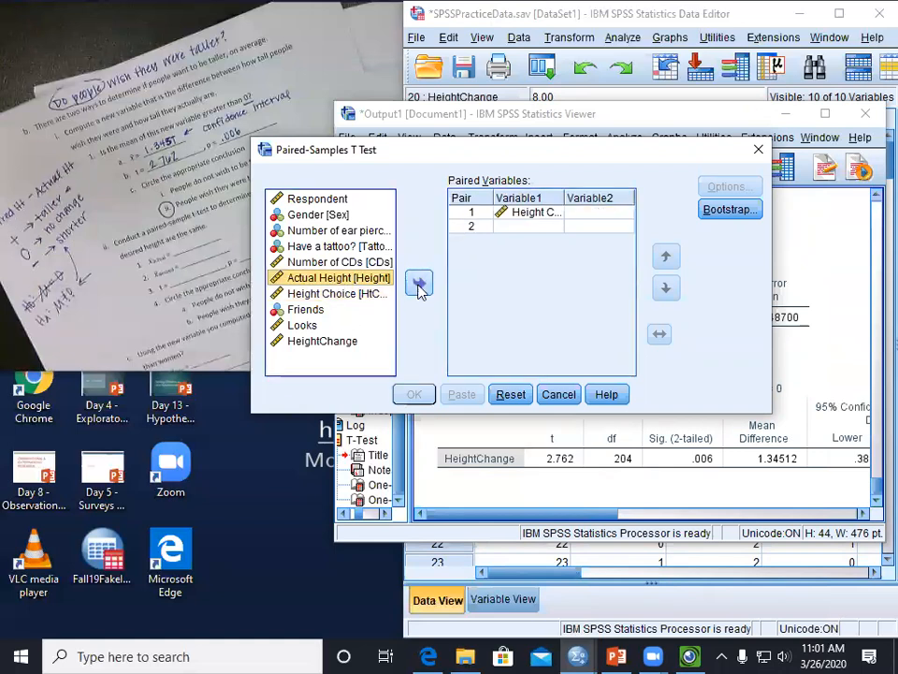
{"action": "left_click", "coordinate": [418, 282]}
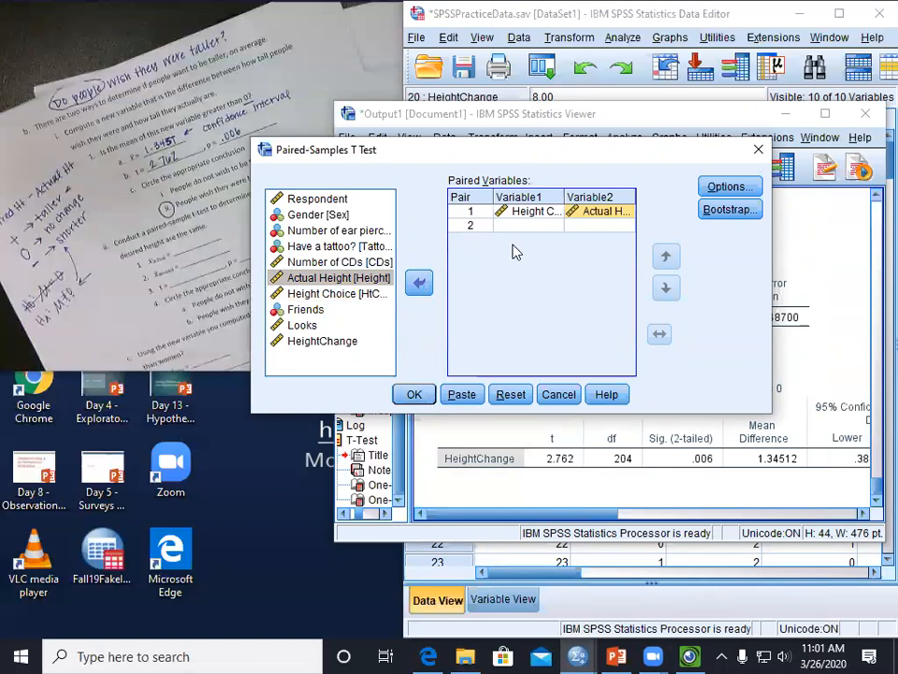
Run the paired-samples t test and view the paired means, mean difference, t value and two-tailed significance.
{"action": "left_click", "coordinate": [415, 394]}
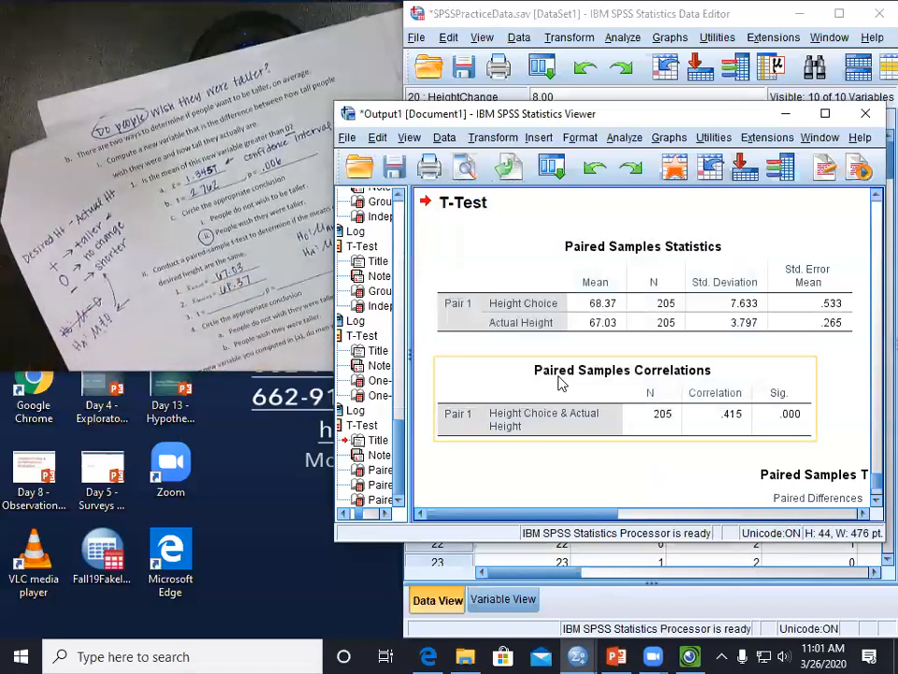
{"action": "scroll", "coordinate": [605, 357], "scroll_direction": "down", "scroll_amount": 3}
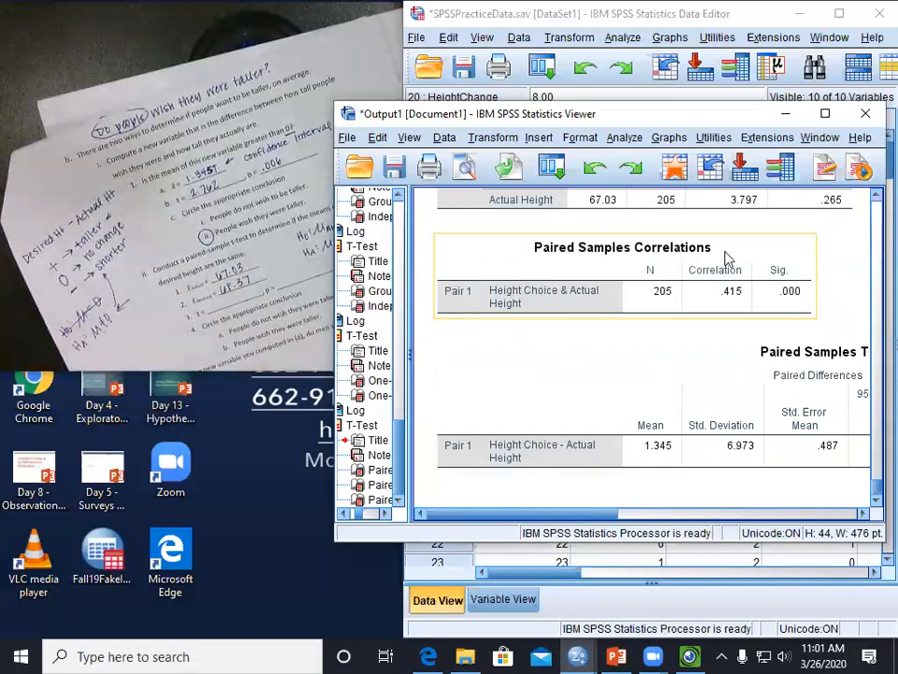
{"action": "mouse_move", "coordinate": [549, 525]}
{"action": "left_mouse_down"}
{"action": "mouse_move", "coordinate": [644, 517]}
{"action": "mouse_move", "coordinate": [543, 517]}
{"action": "left_mouse_up"}
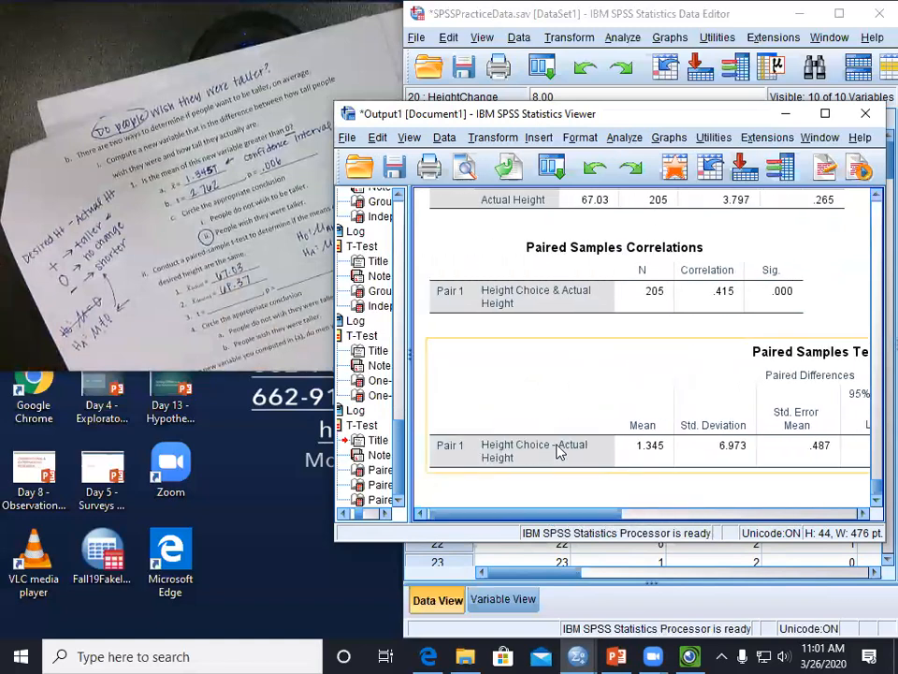
{"action": "left_click", "coordinate": [653, 452]}
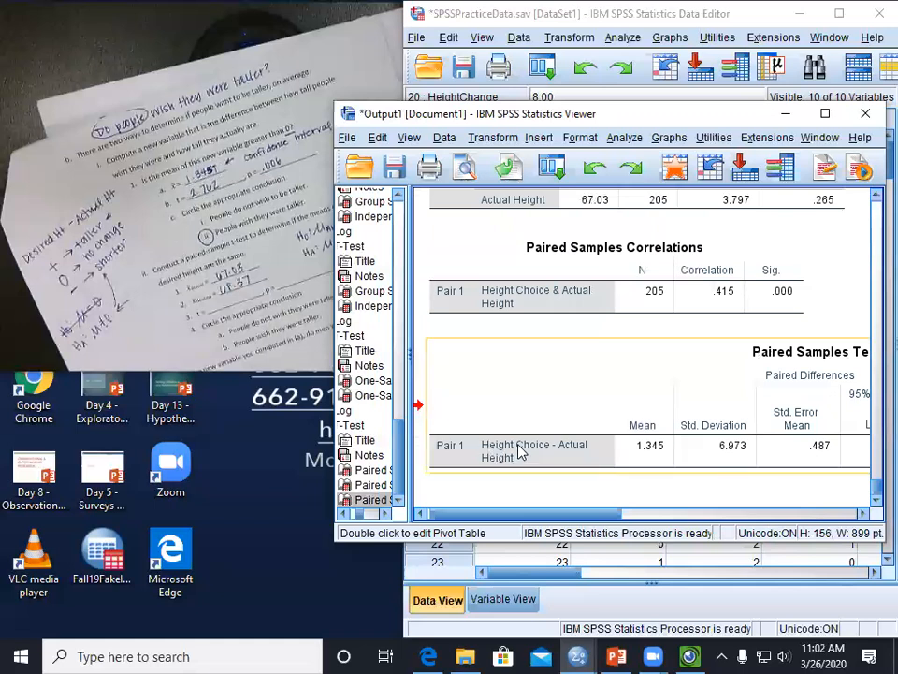
{"action": "left_click_drag", "start_coordinate": [564, 514], "coordinate": [786, 518]}
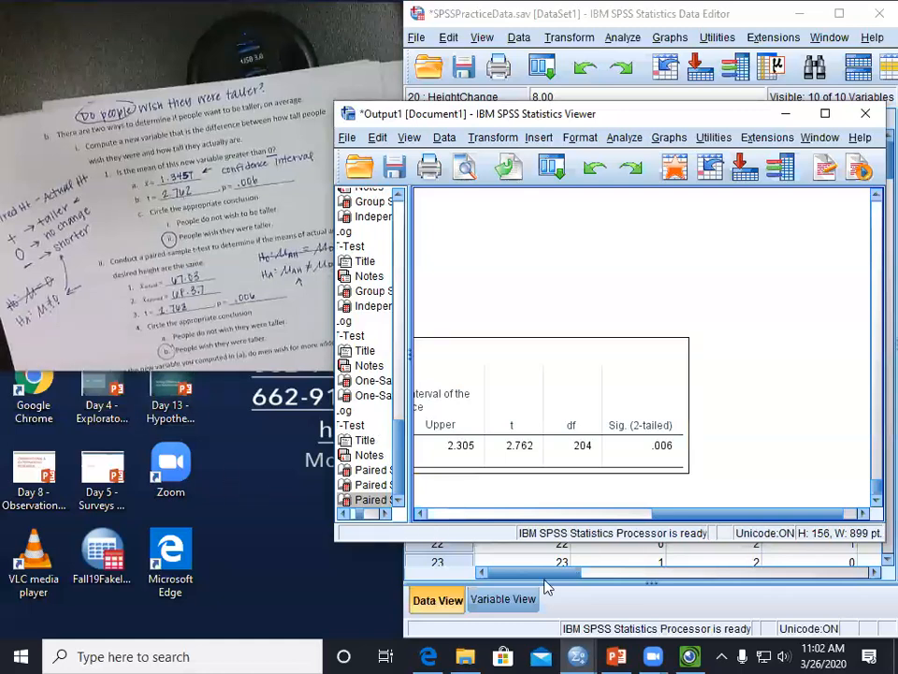
Review the paired-samples test output, checking the mean difference, confidence interval, t value and two-tailed significance.
{"action": "left_click", "coordinate": [456, 513]}
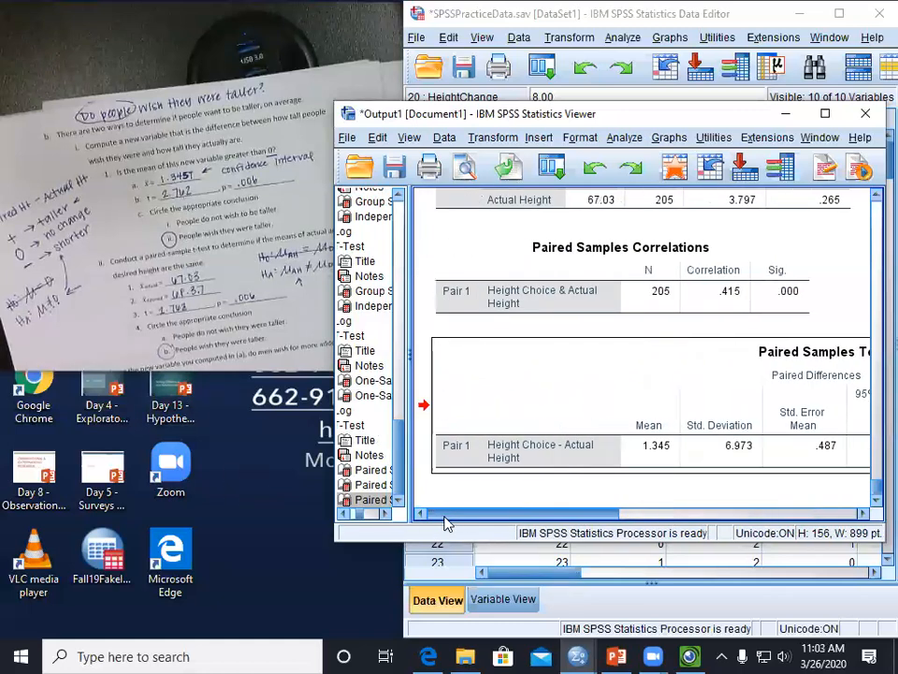
{"action": "left_click", "coordinate": [524, 479]}
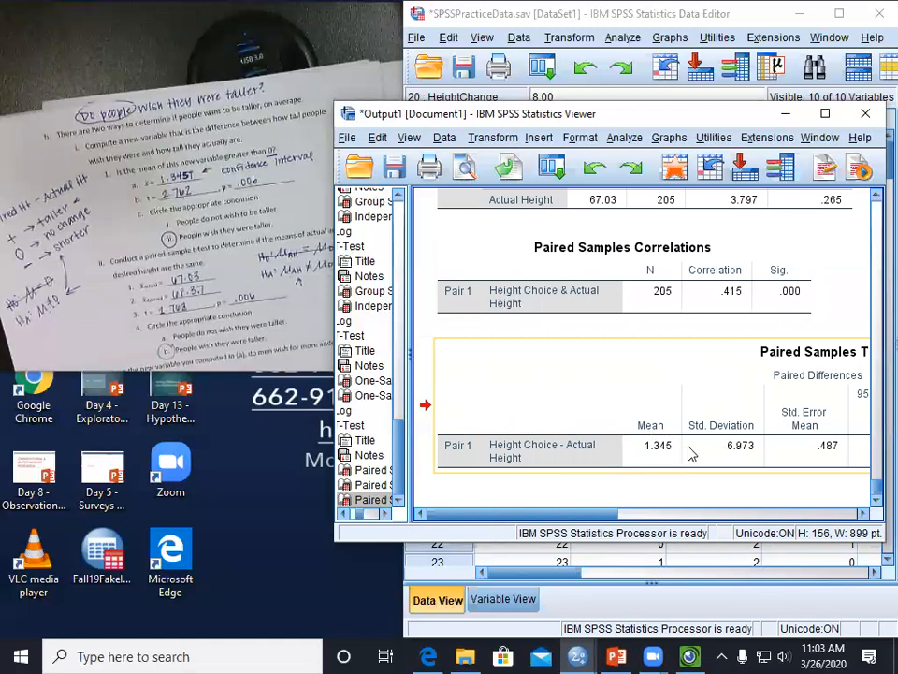
{"action": "left_click_drag", "start_coordinate": [597, 515], "coordinate": [752, 510]}
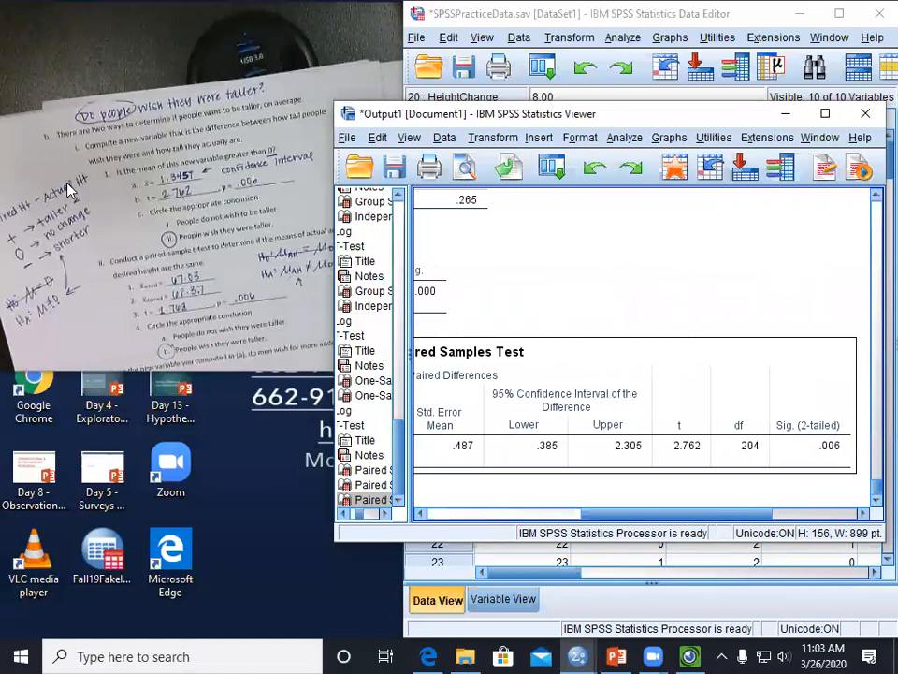
{"action": "left_click_drag", "start_coordinate": [662, 514], "coordinate": [476, 446]}
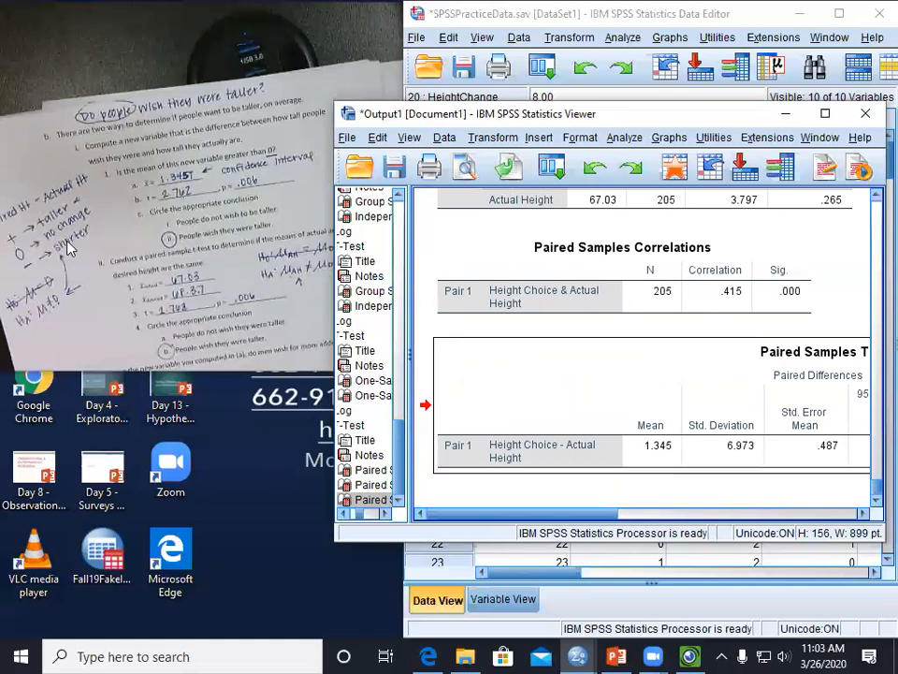
{"action": "mouse_move", "coordinate": [542, 517]}
{"action": "left_mouse_down"}
{"action": "mouse_move", "coordinate": [658, 513]}
{"action": "mouse_move", "coordinate": [530, 513]}
{"action": "left_mouse_up"}
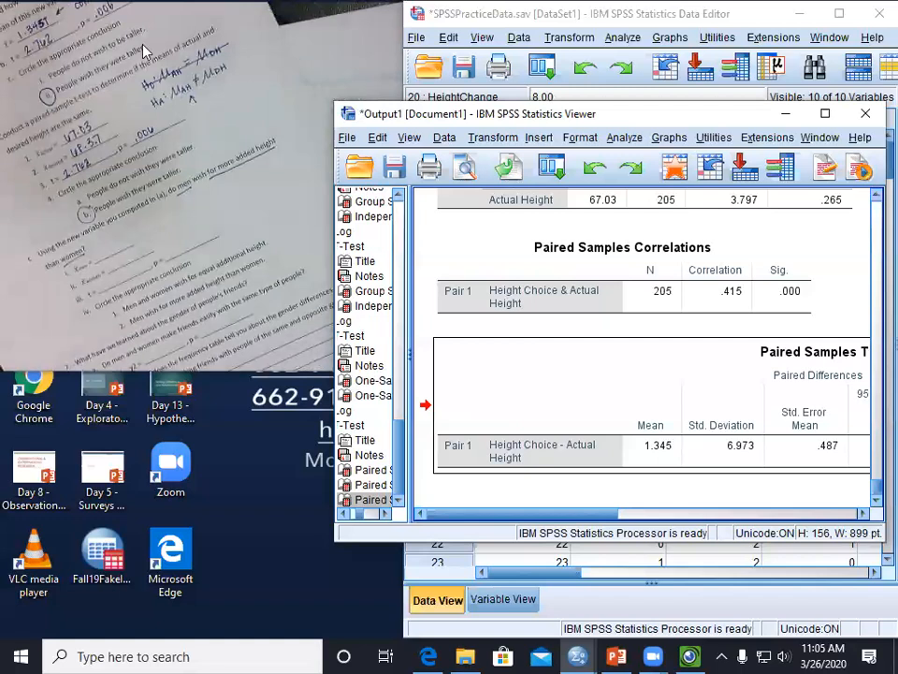
Set up an Independent-Samples T Test with HeightChange replacing Actual Height as the test variable, grouped by Sex(0 1).
{"action": "left_click", "coordinate": [625, 137]}
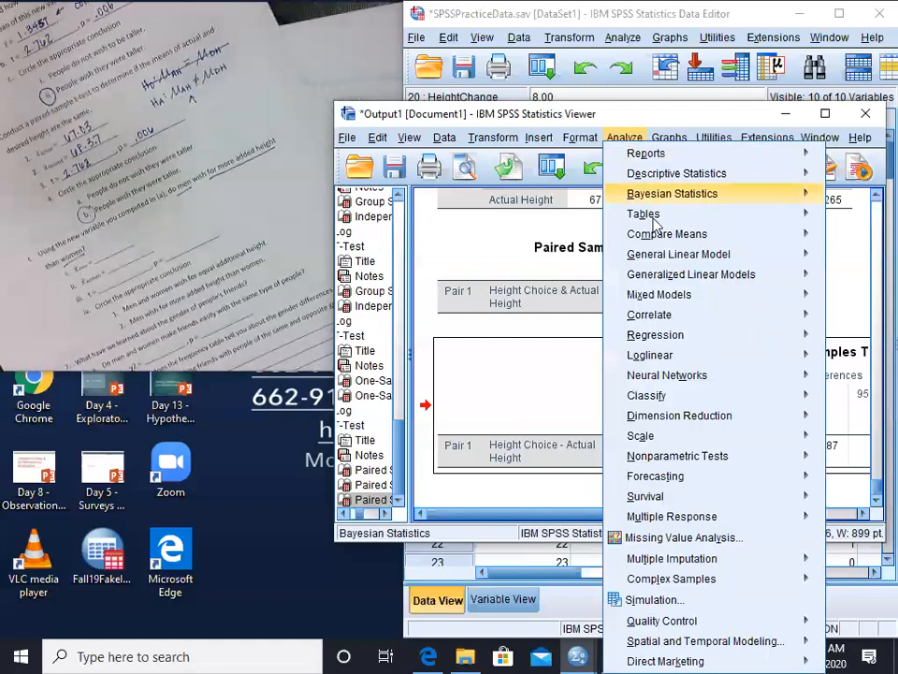
{"action": "mouse_move", "coordinate": [745, 237]}
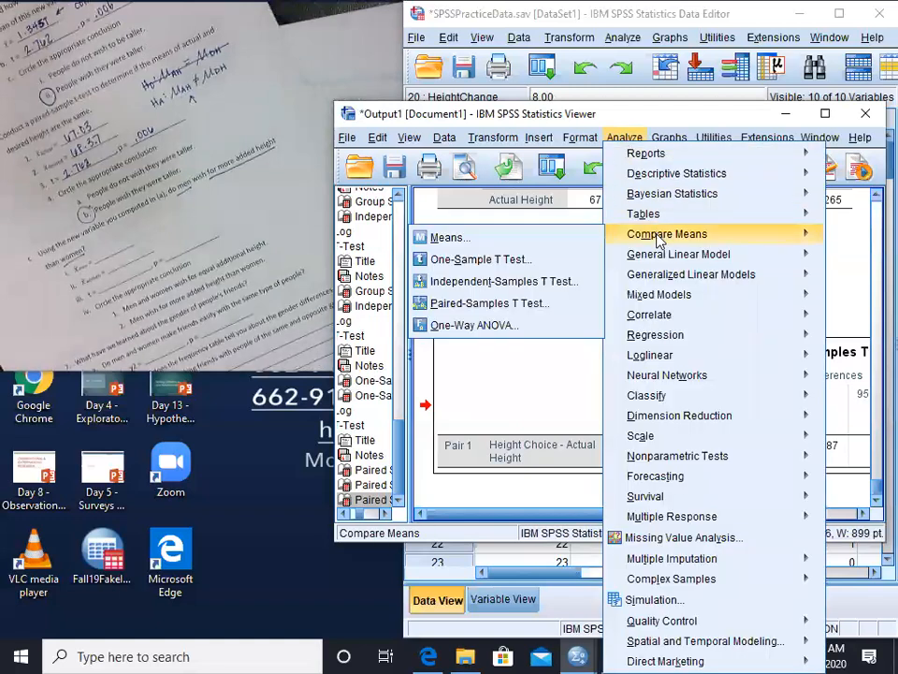
{"action": "left_click", "coordinate": [503, 283]}
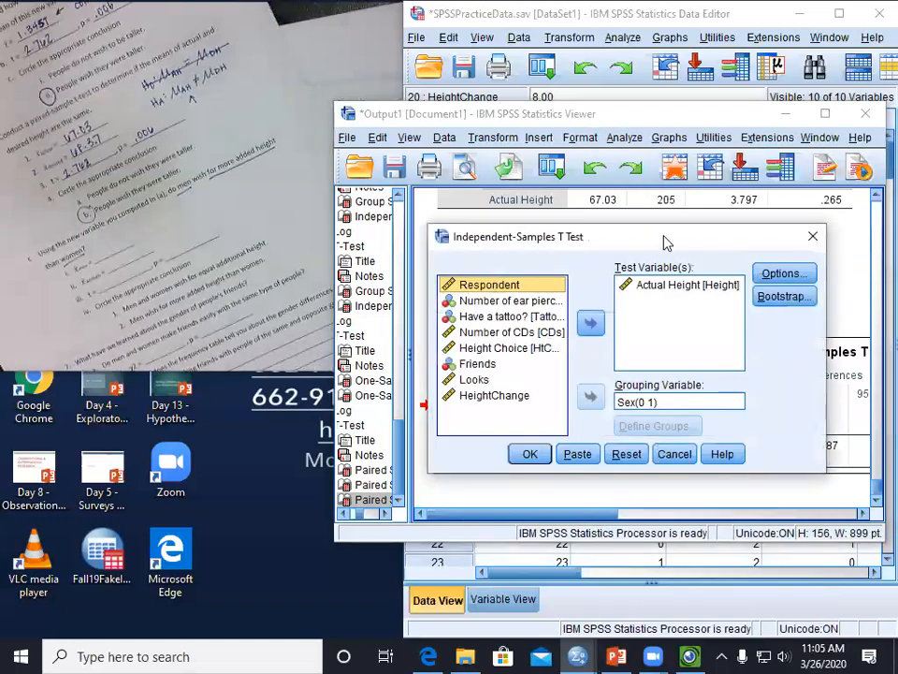
{"action": "left_click_drag", "start_coordinate": [583, 244], "coordinate": [511, 200]}
{"action": "left_click", "coordinate": [609, 243]}
{"action": "left_click", "coordinate": [513, 283]}
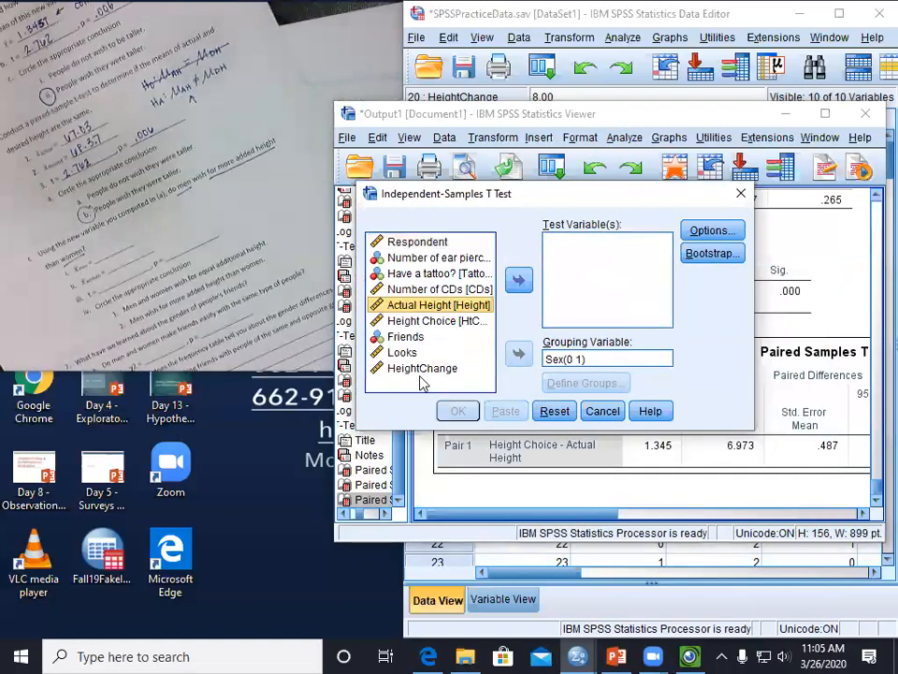
{"action": "left_click", "coordinate": [436, 370]}
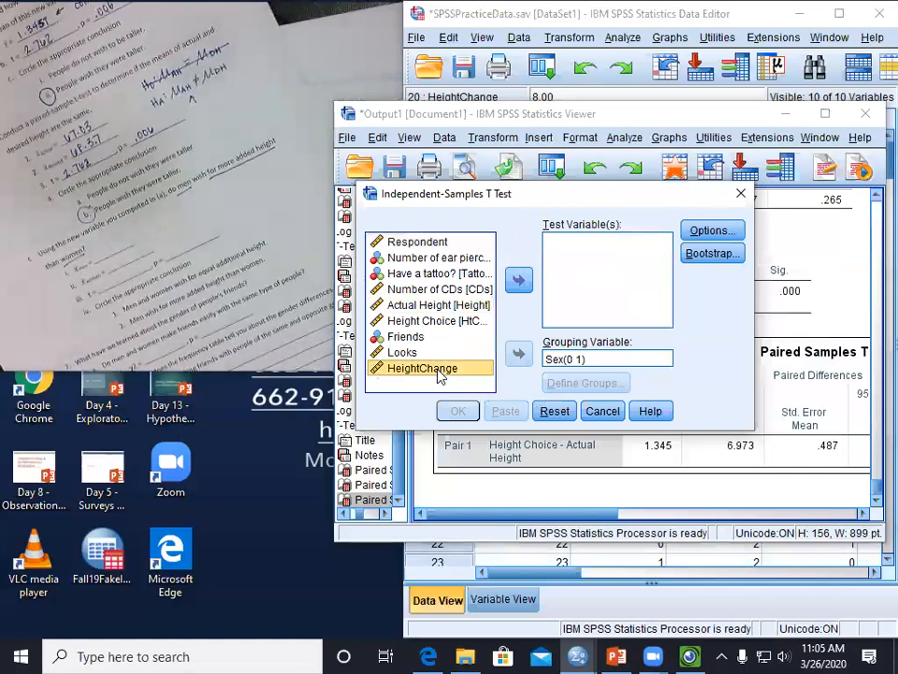
{"action": "left_click", "coordinate": [520, 280]}
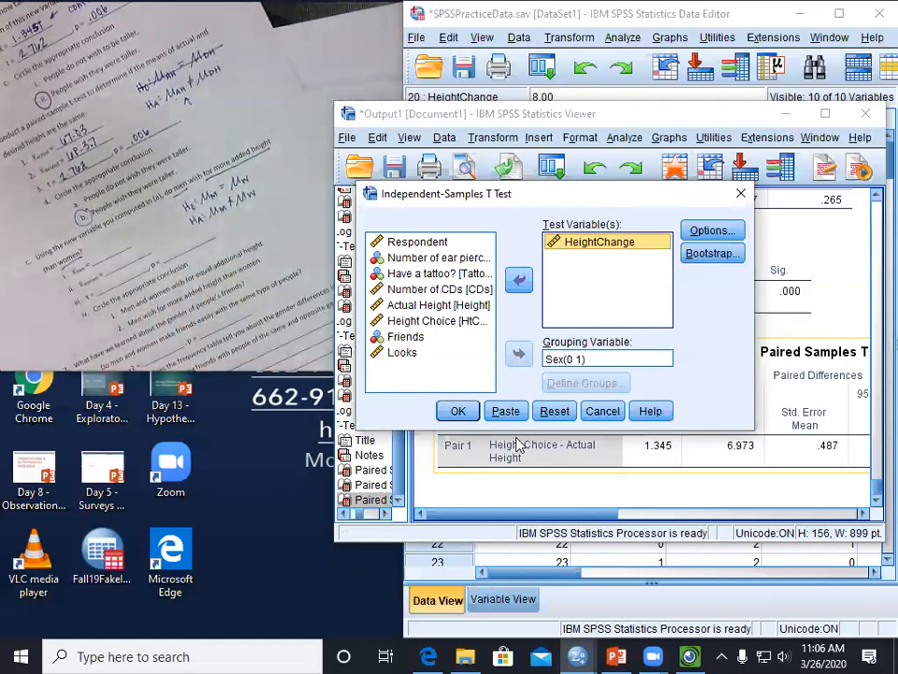
{"action": "left_click", "coordinate": [568, 361]}
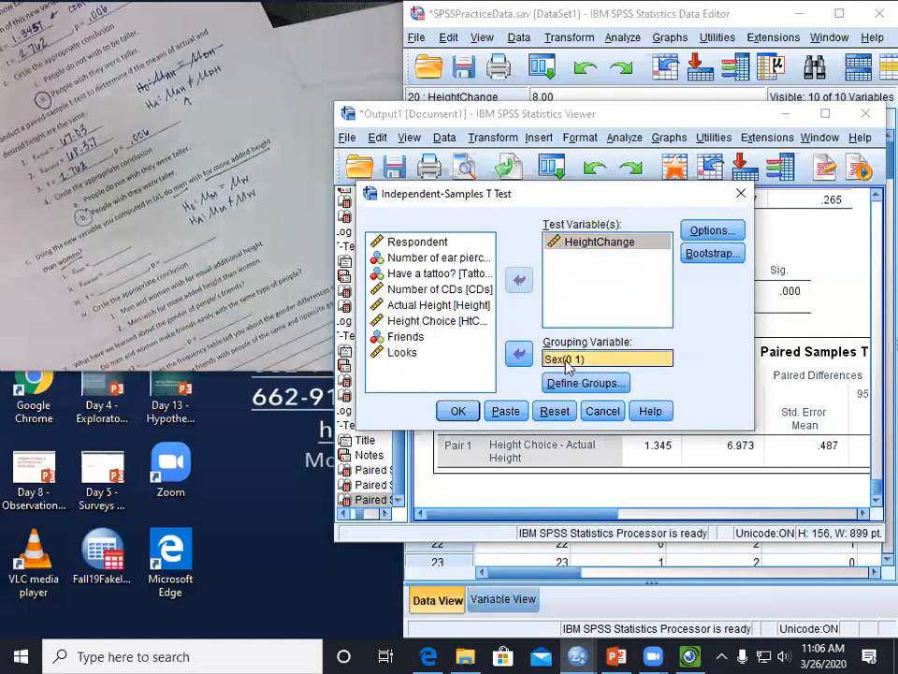
Run the independent-samples t test and view the male and female HeightChange means, t value and two-tailed significance.
{"action": "left_click", "coordinate": [459, 413]}
{"action": "scroll", "coordinate": [616, 397], "scroll_direction": "down", "scroll_amount": 1}
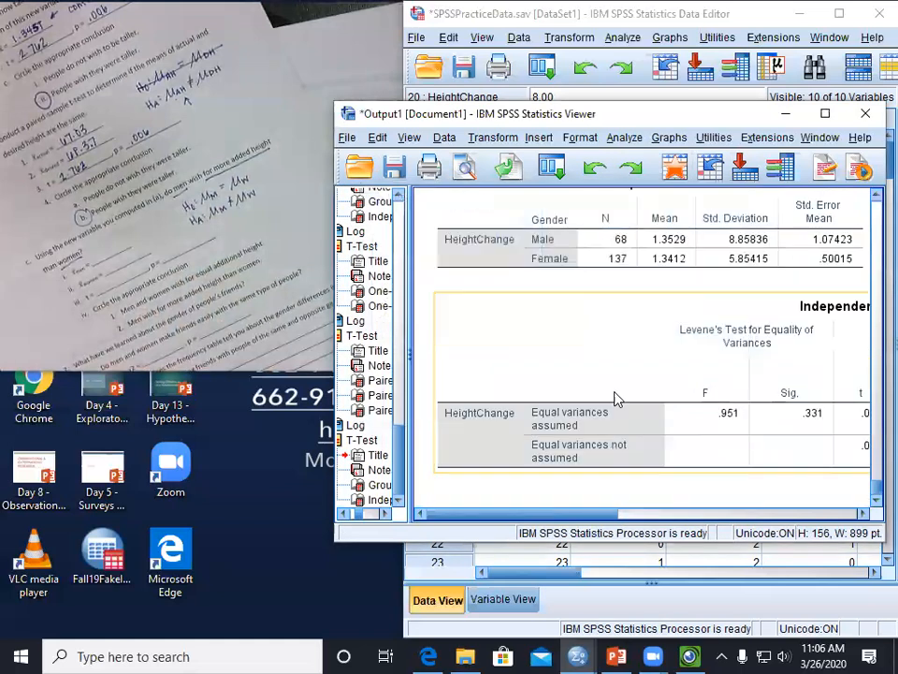
{"action": "left_click_drag", "start_coordinate": [578, 518], "coordinate": [609, 517]}
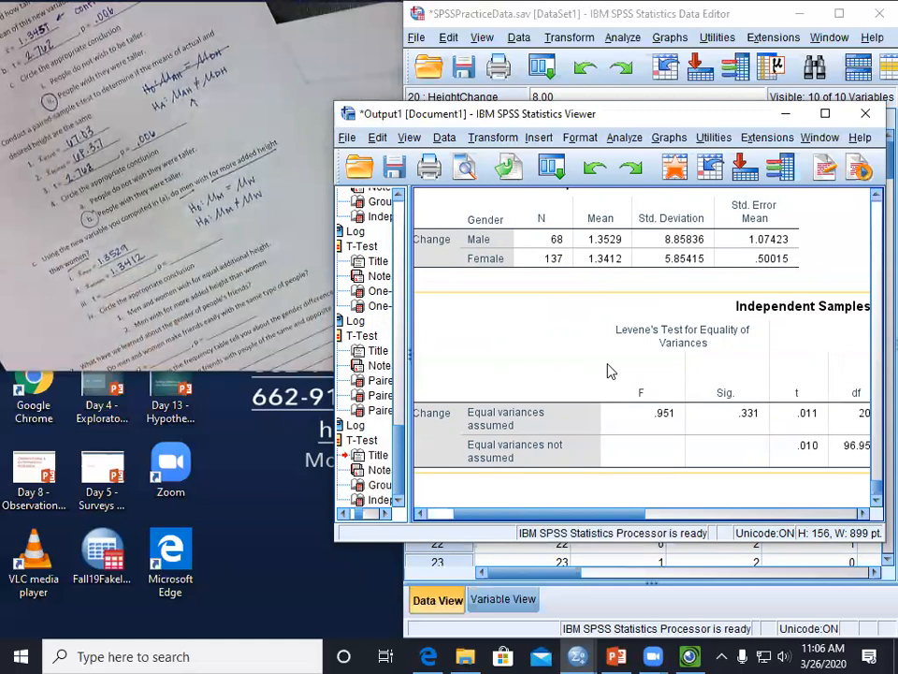
{"action": "left_click_drag", "start_coordinate": [625, 515], "coordinate": [777, 520]}
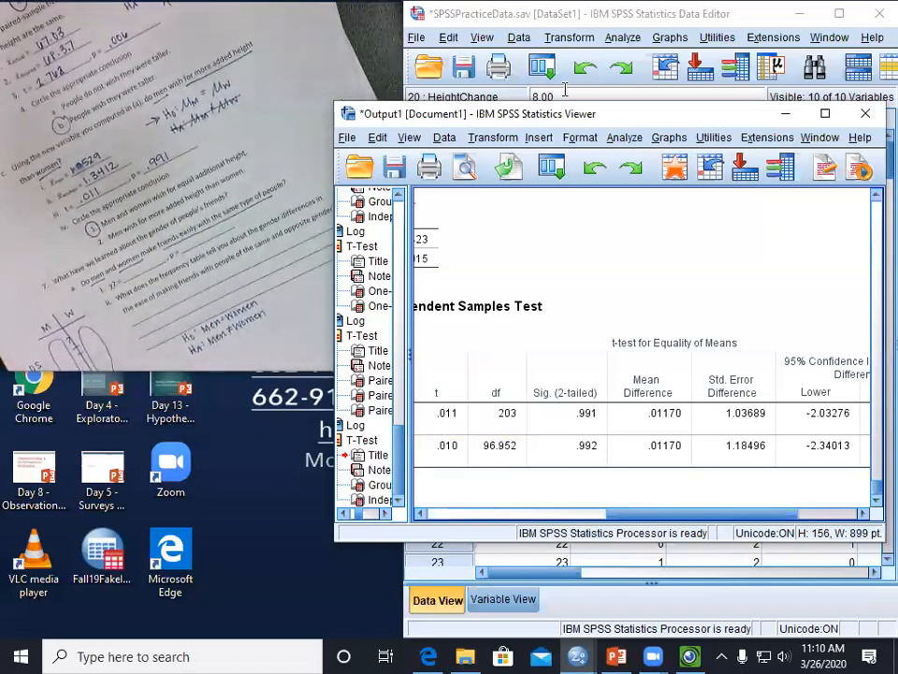
Set up a Crosstabs analysis with Friends replacing Have a tattoo? [Tattoo] in the rows and Gender [Sex] in the columns.
{"action": "left_click", "coordinate": [625, 138]}
{"action": "mouse_move", "coordinate": [646, 178]}
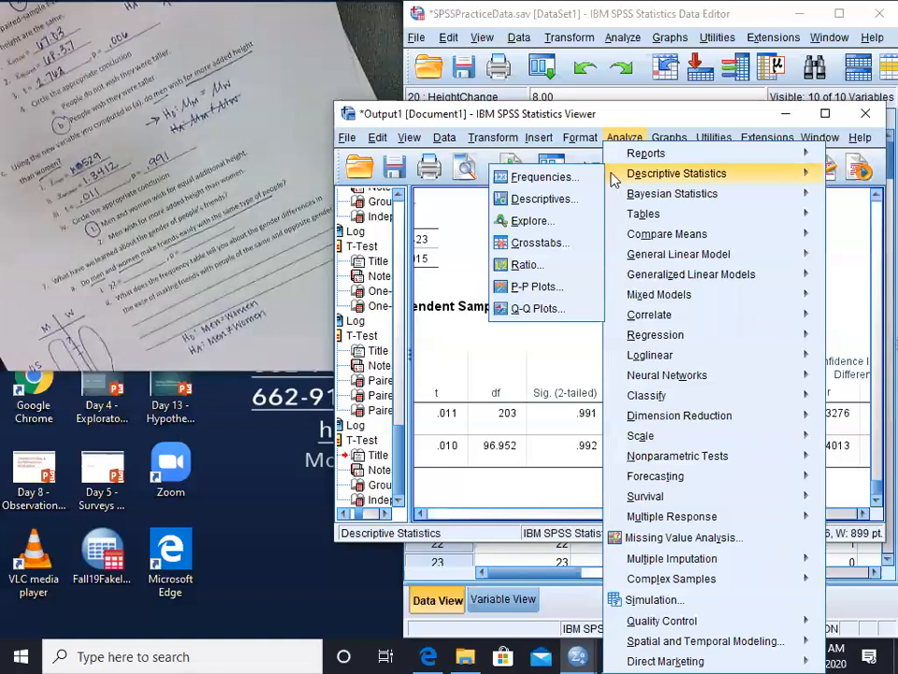
{"action": "left_click", "coordinate": [542, 243]}
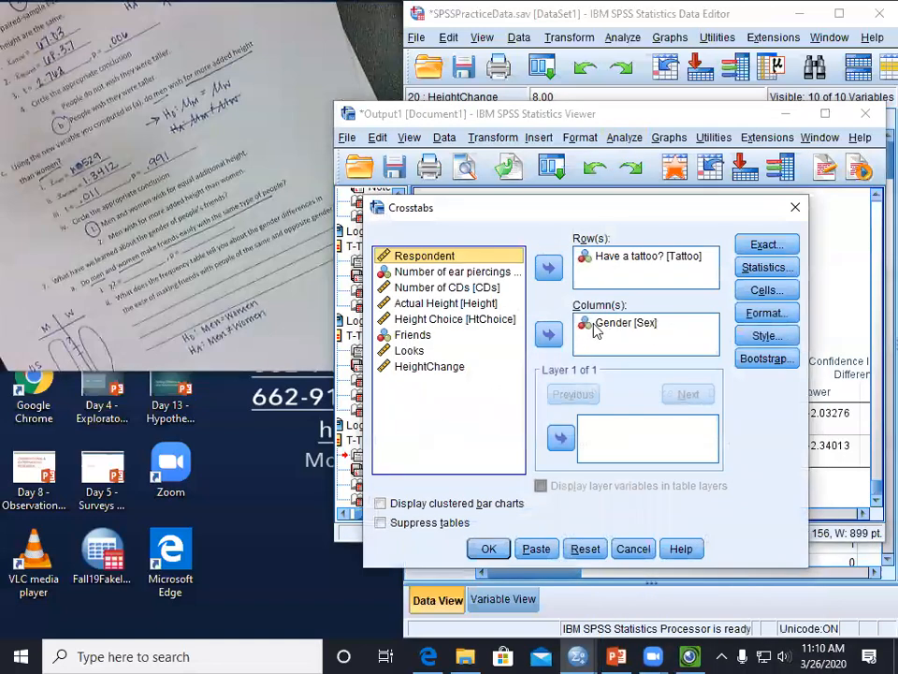
{"action": "left_click", "coordinate": [633, 258]}
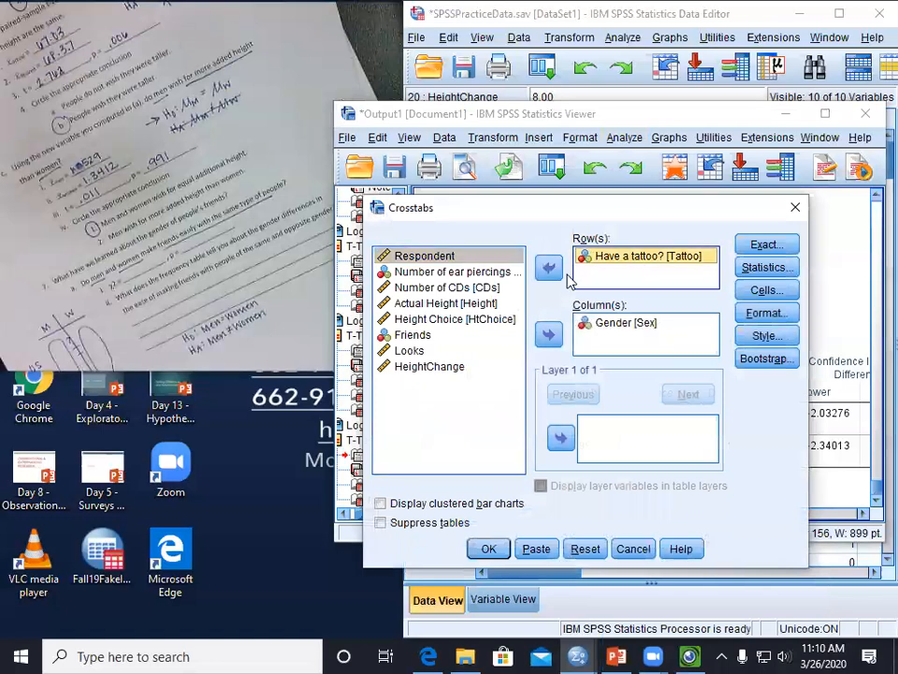
{"action": "left_click", "coordinate": [549, 268]}
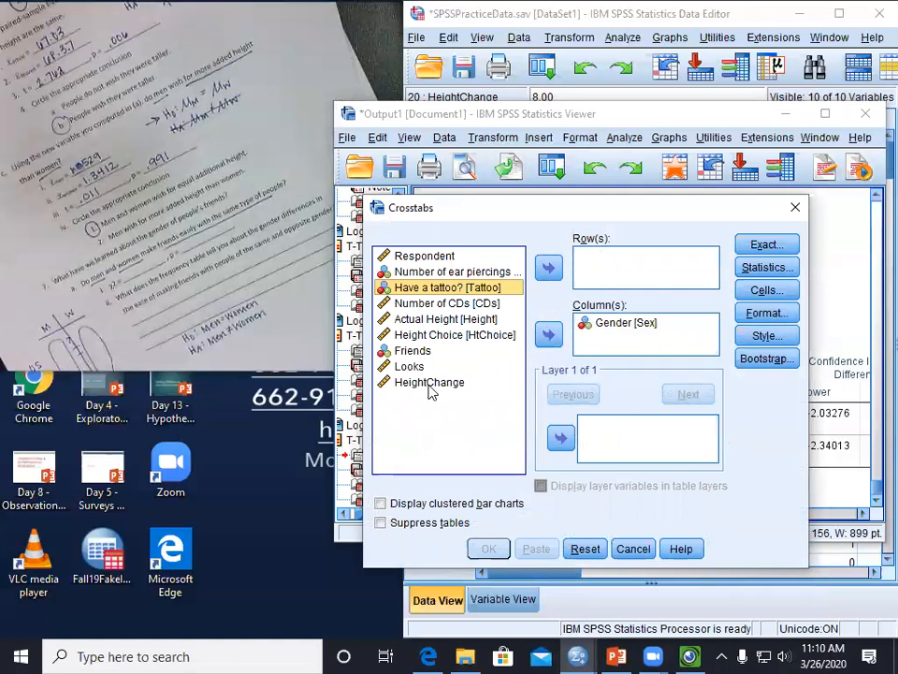
{"action": "left_click", "coordinate": [409, 352]}
{"action": "left_click", "coordinate": [550, 269]}
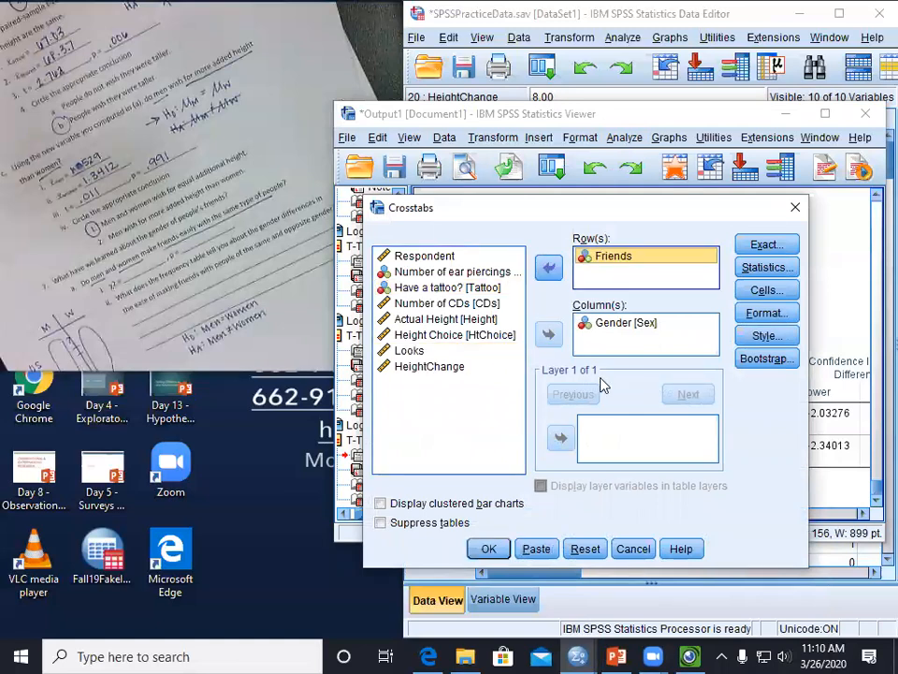
Keep the Chi-square statistic selected, run the crosstabs and view the Friends by Gender crosstabulation.
{"action": "left_click", "coordinate": [768, 267]}
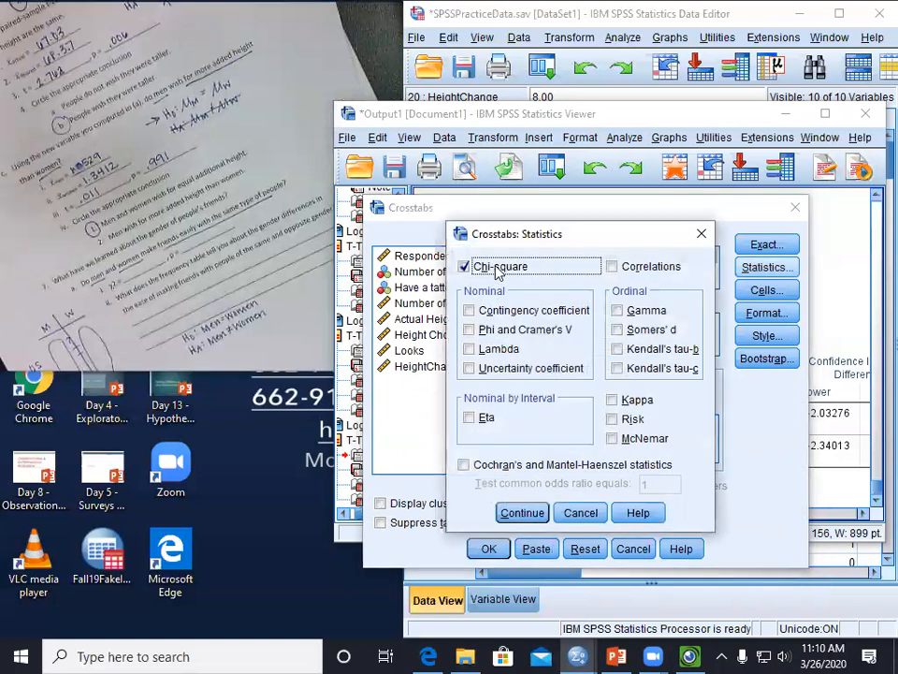
{"action": "left_click", "coordinate": [524, 513]}
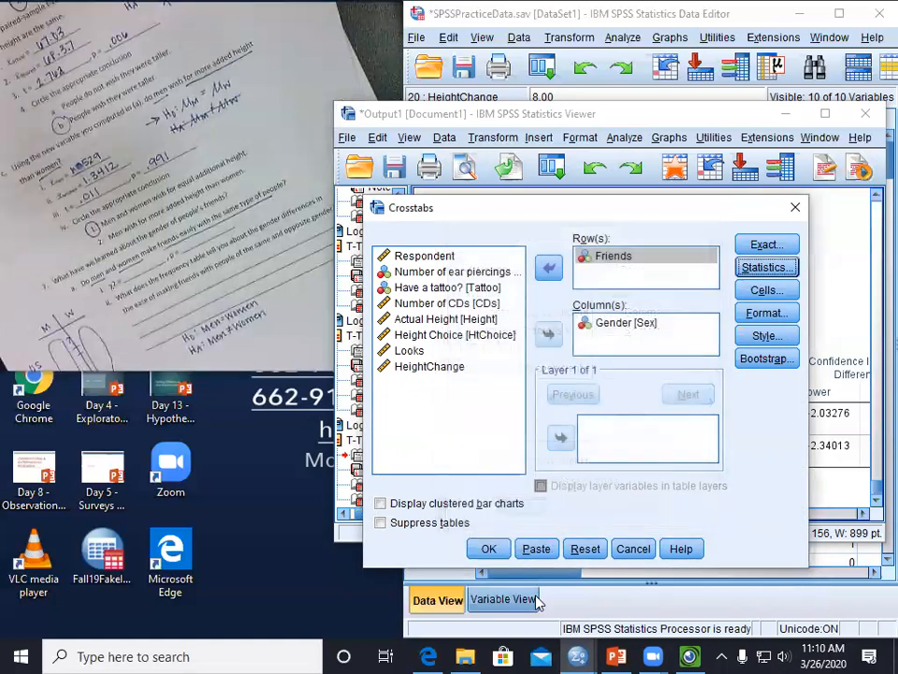
{"action": "left_click", "coordinate": [488, 552]}
{"action": "left_click", "coordinate": [564, 393]}
{"action": "scroll", "coordinate": [564, 393], "scroll_direction": "down", "scroll_amount": 2}
{"action": "scroll", "coordinate": [567, 393], "scroll_direction": "down", "scroll_amount": 1}
{"action": "scroll", "coordinate": [567, 393], "scroll_direction": "up", "scroll_amount": 1}
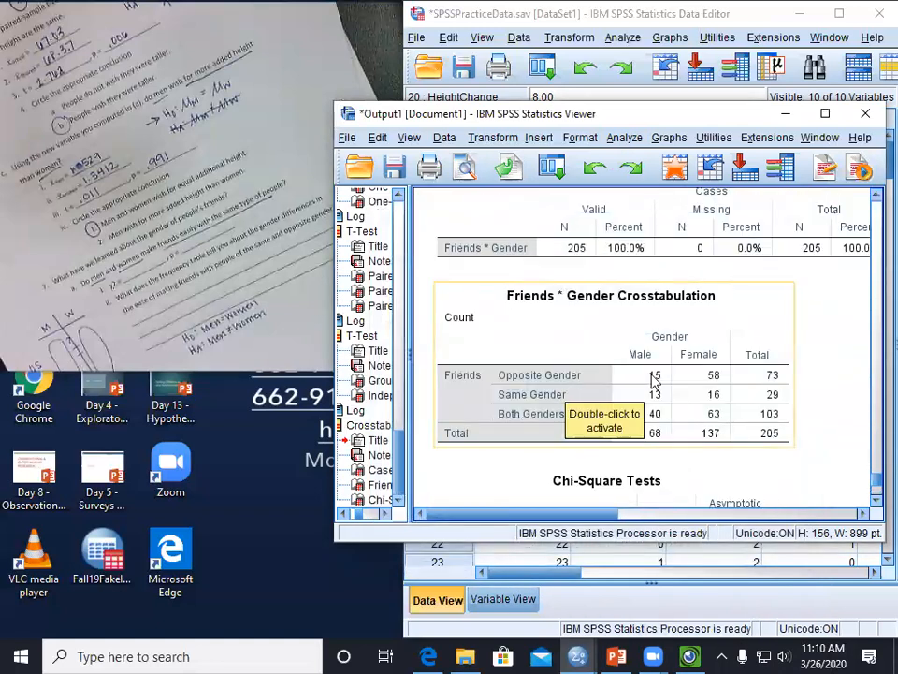
{"action": "left_click_drag", "start_coordinate": [594, 520], "coordinate": [615, 518]}
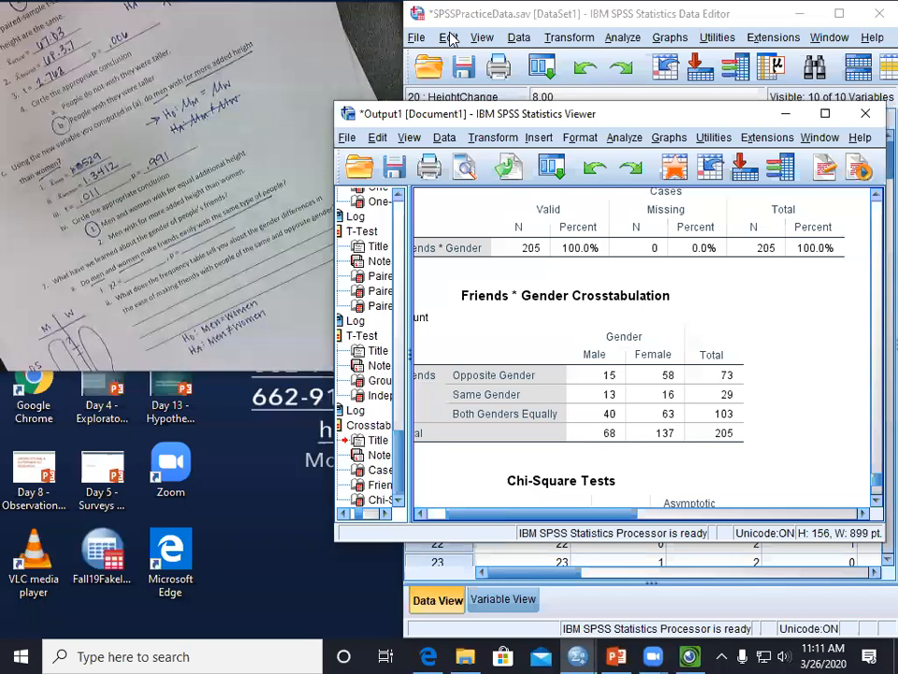
Circle the Male and Female counts for Opposite Gender and both column totals in the Friends by Gender crosstabulation.
{"action": "mouse_move", "coordinate": [595, 363]}
{"action": "left_mouse_down"}
{"action": "mouse_move", "coordinate": [617, 373]}
{"action": "mouse_move", "coordinate": [635, 361]}
{"action": "mouse_move", "coordinate": [634, 369]}
{"action": "left_mouse_up"}
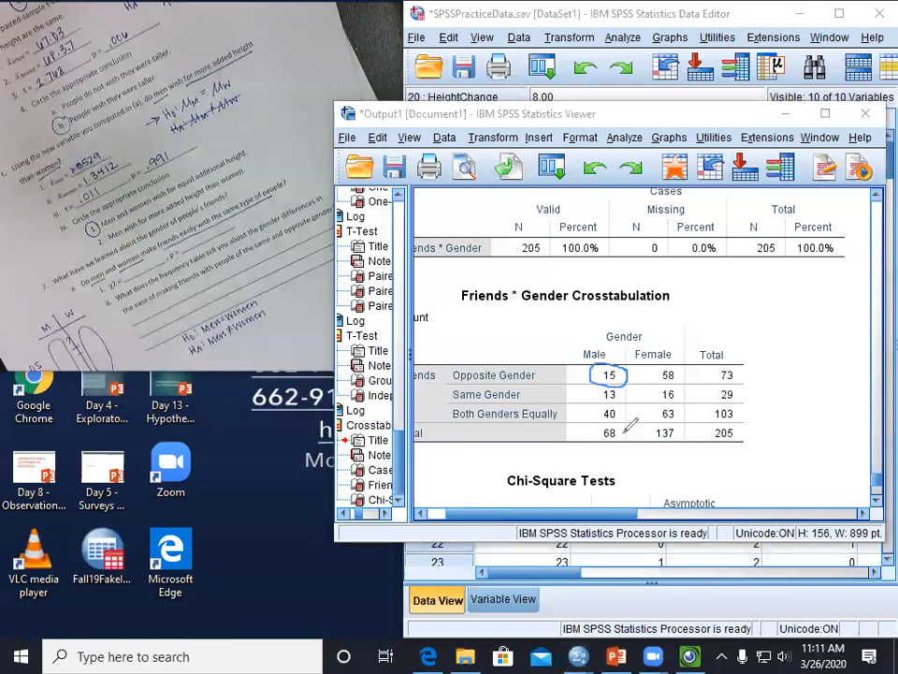
{"action": "left_click_drag", "start_coordinate": [616, 417], "coordinate": [621, 442]}
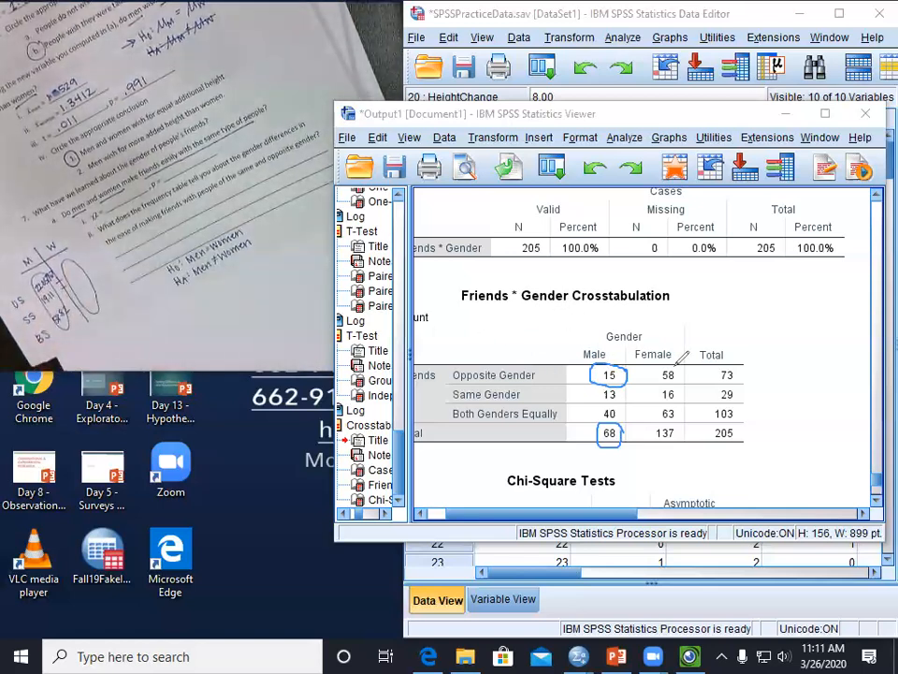
{"action": "left_click_drag", "start_coordinate": [678, 368], "coordinate": [686, 374]}
{"action": "mouse_move", "coordinate": [680, 429]}
{"action": "left_mouse_down"}
{"action": "mouse_move", "coordinate": [663, 422]}
{"action": "mouse_move", "coordinate": [686, 429]}
{"action": "mouse_move", "coordinate": [686, 415]}
{"action": "left_mouse_up"}
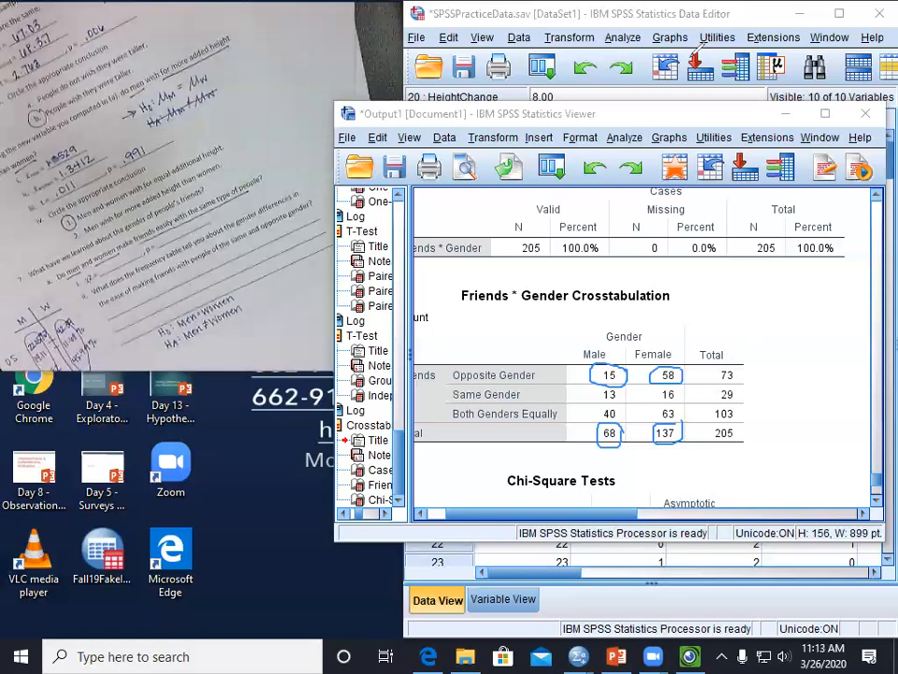
Bring the Chi-Square Tests table into view and erase the four circles drawn over the output.
{"action": "scroll", "coordinate": [688, 330], "scroll_direction": "down", "scroll_amount": 3}
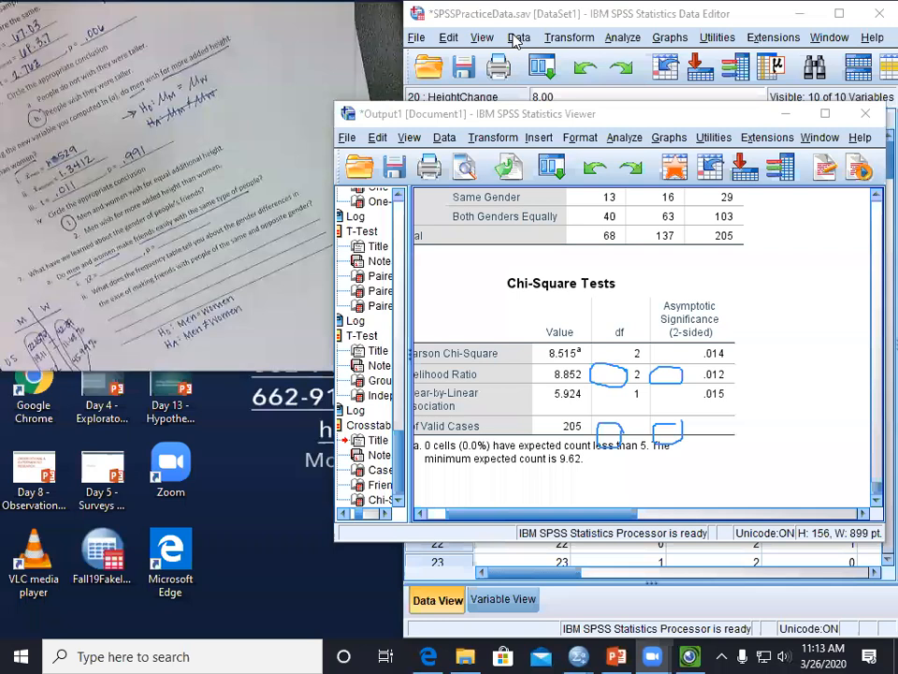
{"action": "left_click", "coordinate": [609, 373]}
{"action": "left_click", "coordinate": [668, 374]}
{"action": "left_click", "coordinate": [667, 420]}
{"action": "left_click", "coordinate": [603, 425]}
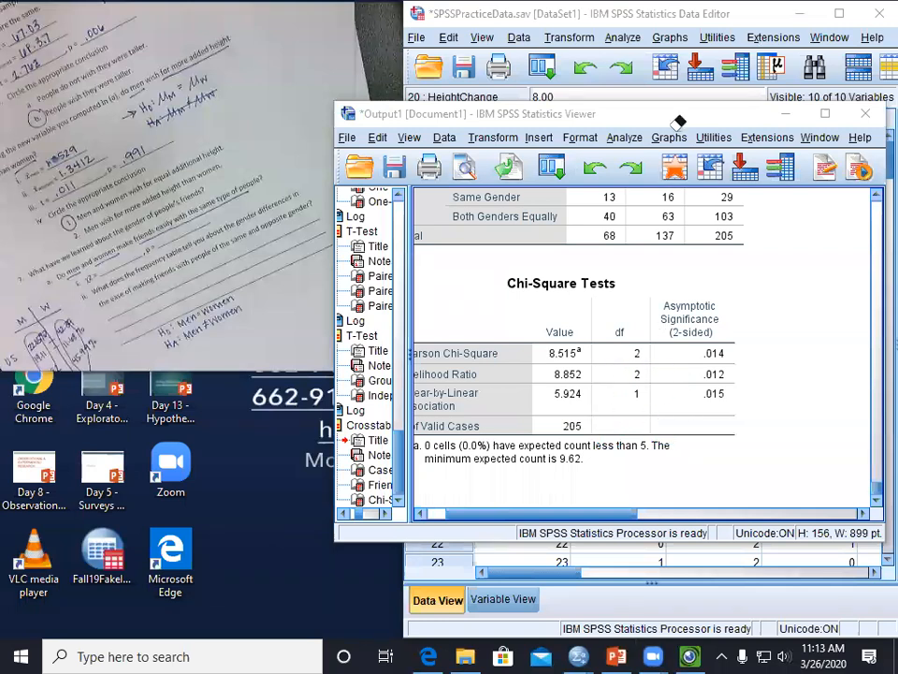
Circle the Pearson Chi-Square value and its two-sided significance to read them off, and erase both circles.
{"action": "left_click_drag", "start_coordinate": [576, 350], "coordinate": [583, 343]}
{"action": "left_click_drag", "start_coordinate": [711, 353], "coordinate": [727, 332]}
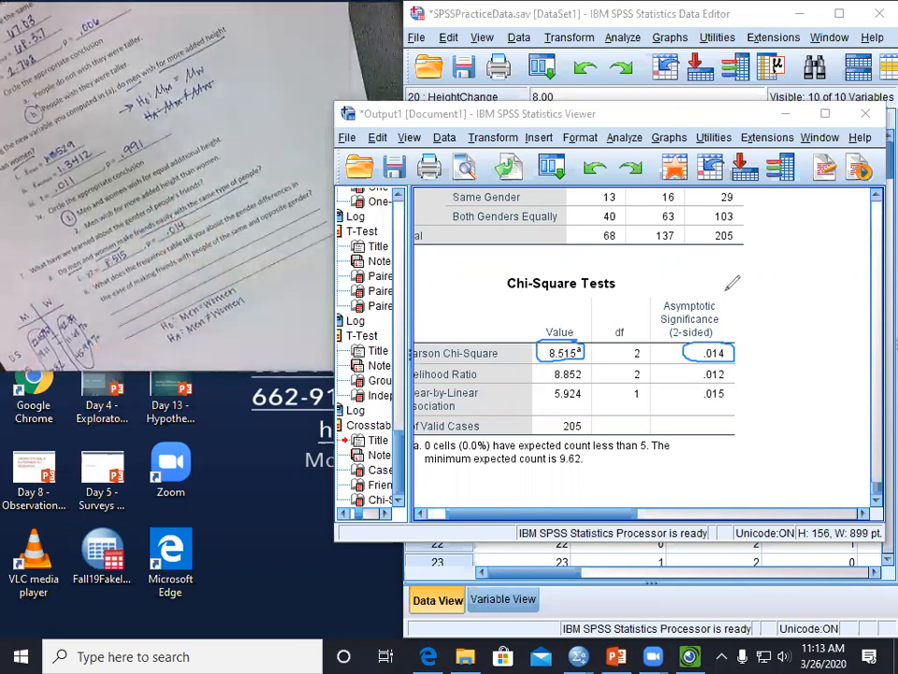
{"action": "left_click", "coordinate": [582, 346]}
{"action": "left_click", "coordinate": [712, 346]}
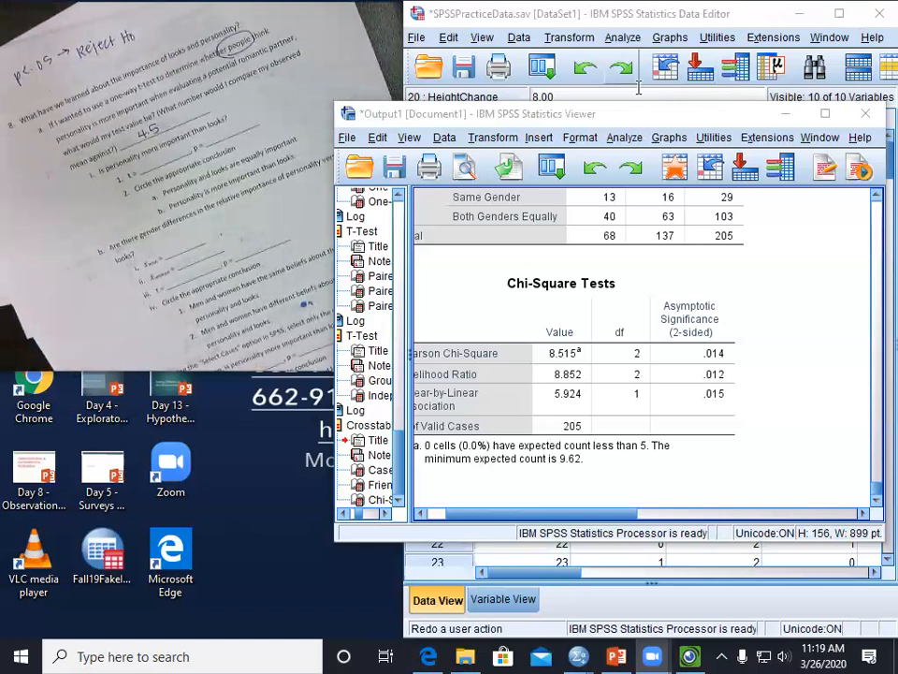
Set up a one-sample t test with Looks as the test variable in place of HeightChange.
{"action": "left_click_drag", "start_coordinate": [646, 119], "coordinate": [643, 94]}
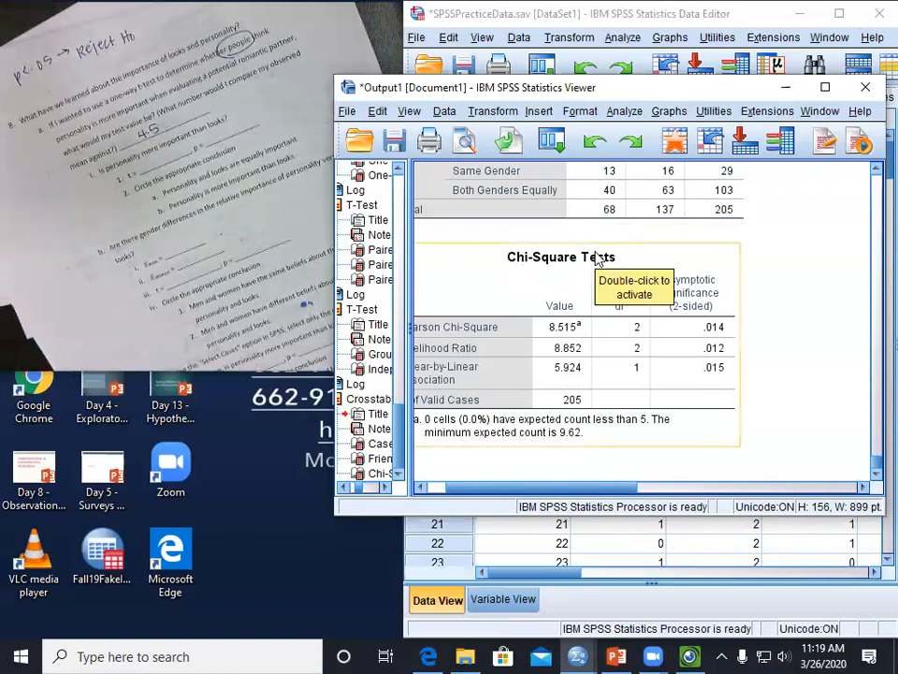
{"action": "left_click", "coordinate": [624, 111]}
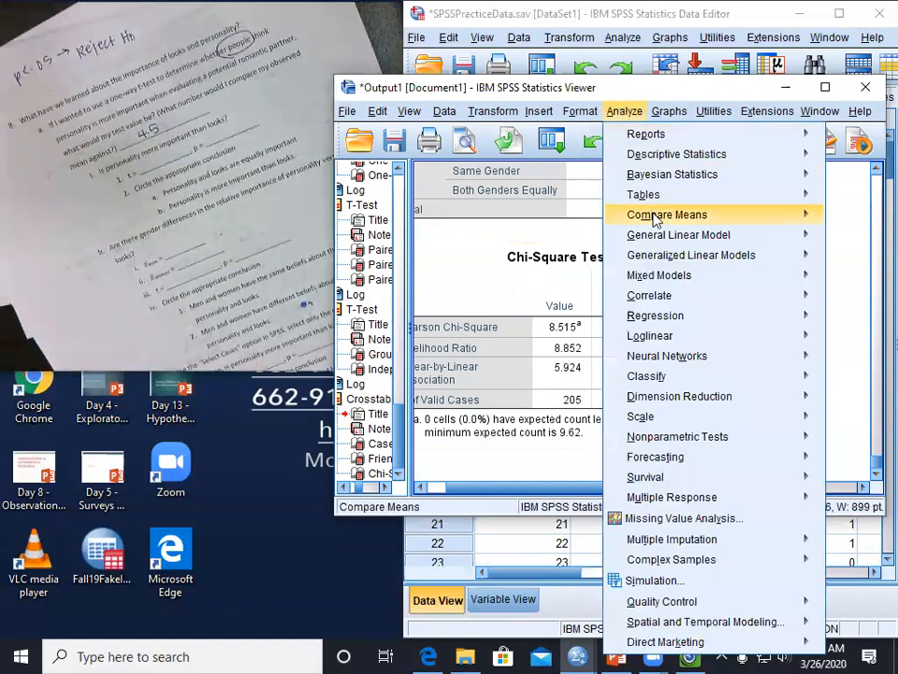
{"action": "mouse_move", "coordinate": [652, 215]}
{"action": "left_click", "coordinate": [517, 243]}
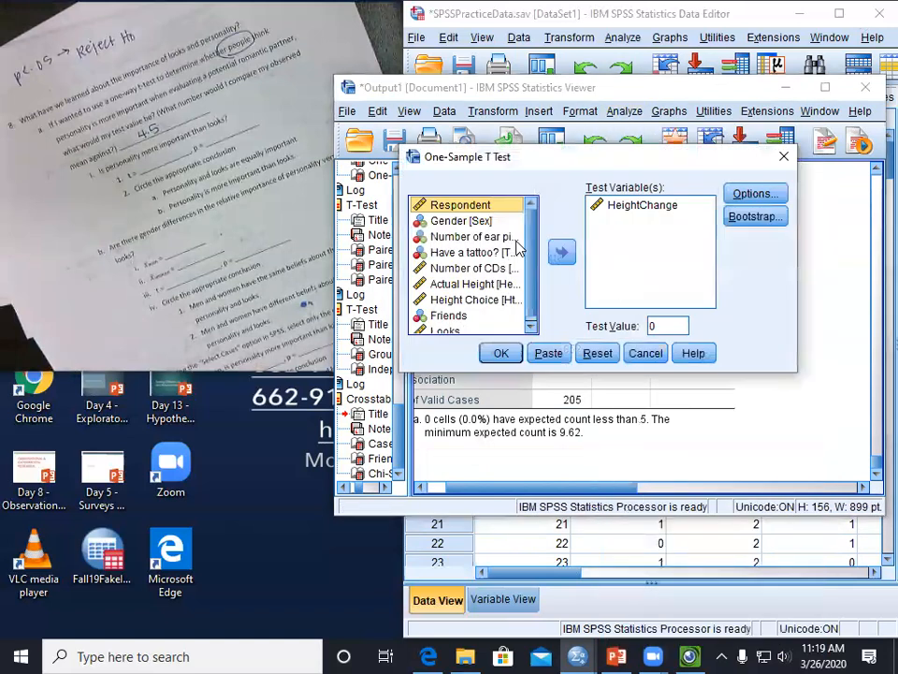
{"action": "left_click", "coordinate": [644, 208]}
{"action": "left_click", "coordinate": [563, 251]}
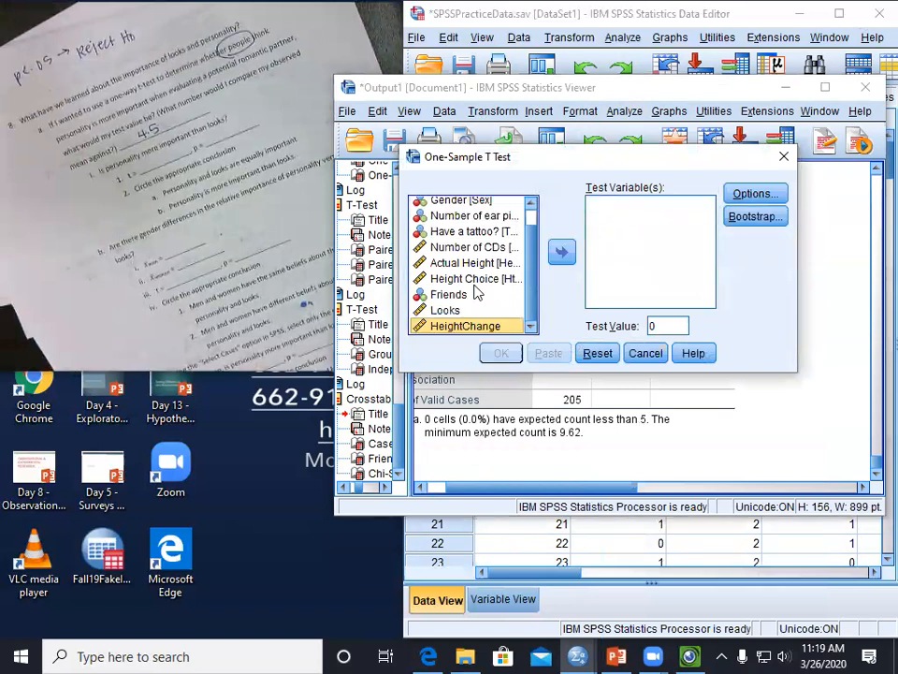
{"action": "left_click", "coordinate": [444, 310]}
{"action": "left_click", "coordinate": [562, 250]}
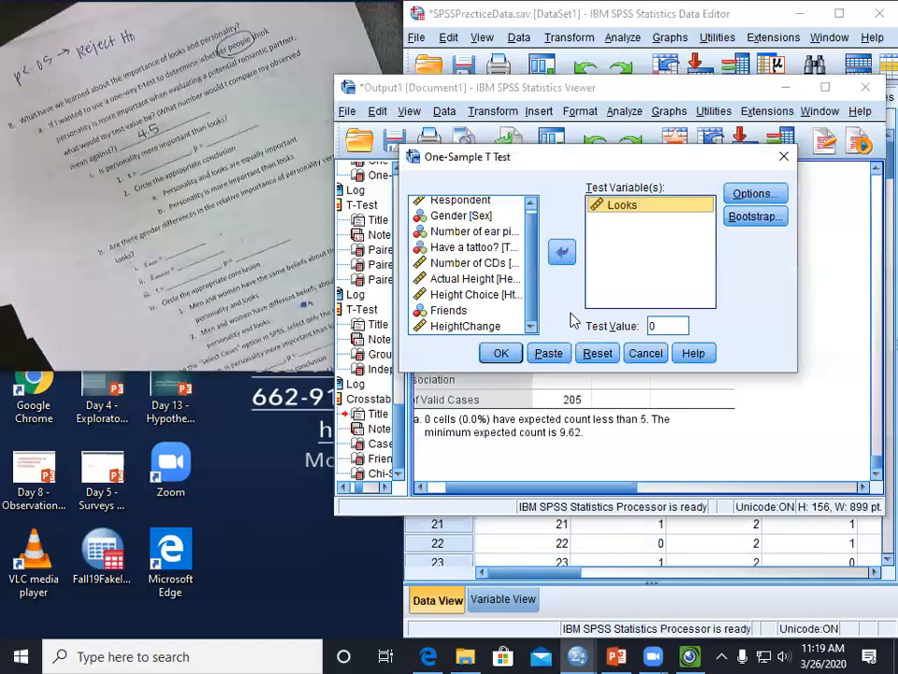
Set the test value to 4.5, run the one-sample t test on Looks and view both result tables.
{"action": "left_click", "coordinate": [666, 326]}
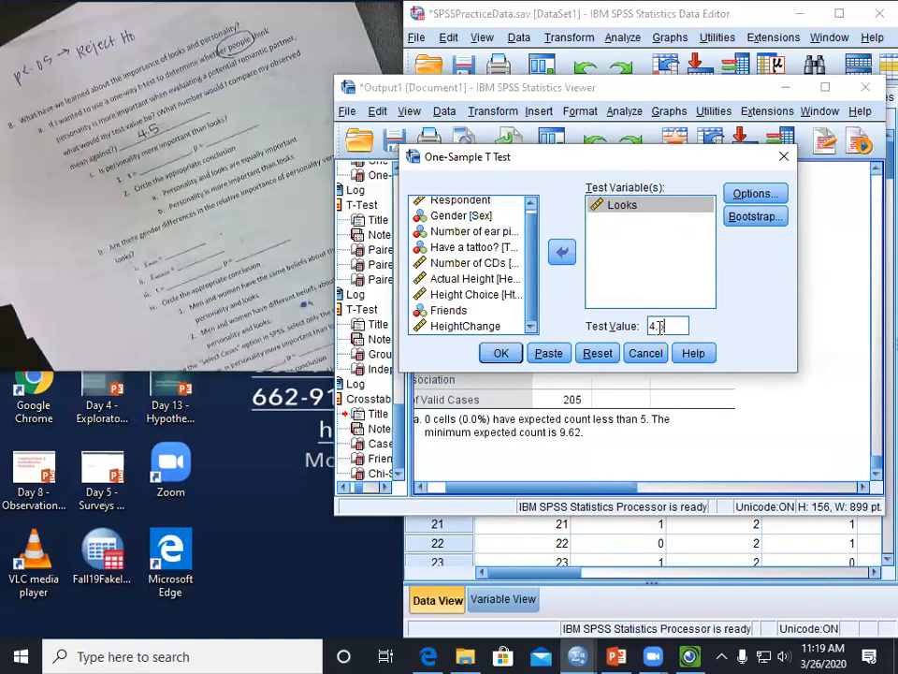
{"action": "left_click_drag", "start_coordinate": [649, 326], "coordinate": [695, 375]}
{"action": "left_click", "coordinate": [497, 353]}
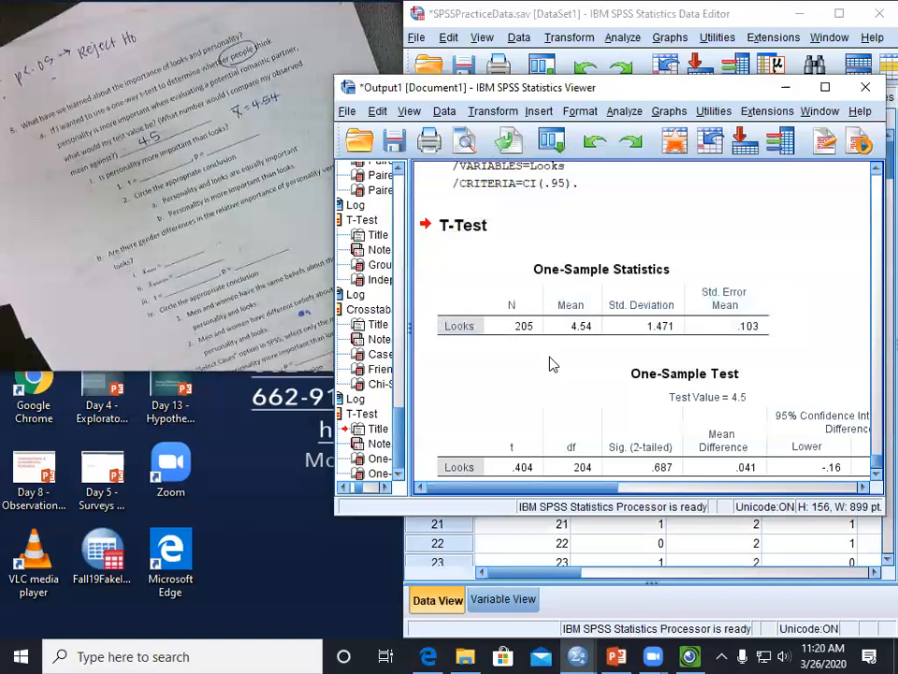
{"action": "scroll", "coordinate": [554, 364], "scroll_direction": "down", "scroll_amount": 1}
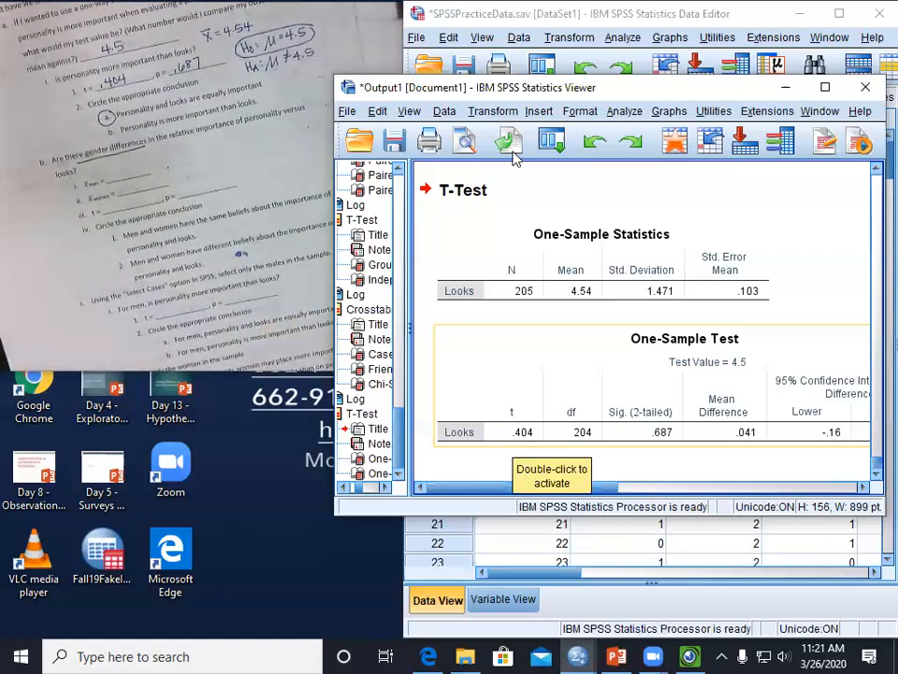
Run an independent-samples t test on Looks in place of HeightChange, grouped by Sex(0 1), and view its t and significance values.
{"action": "left_click", "coordinate": [624, 110]}
{"action": "mouse_move", "coordinate": [670, 214]}
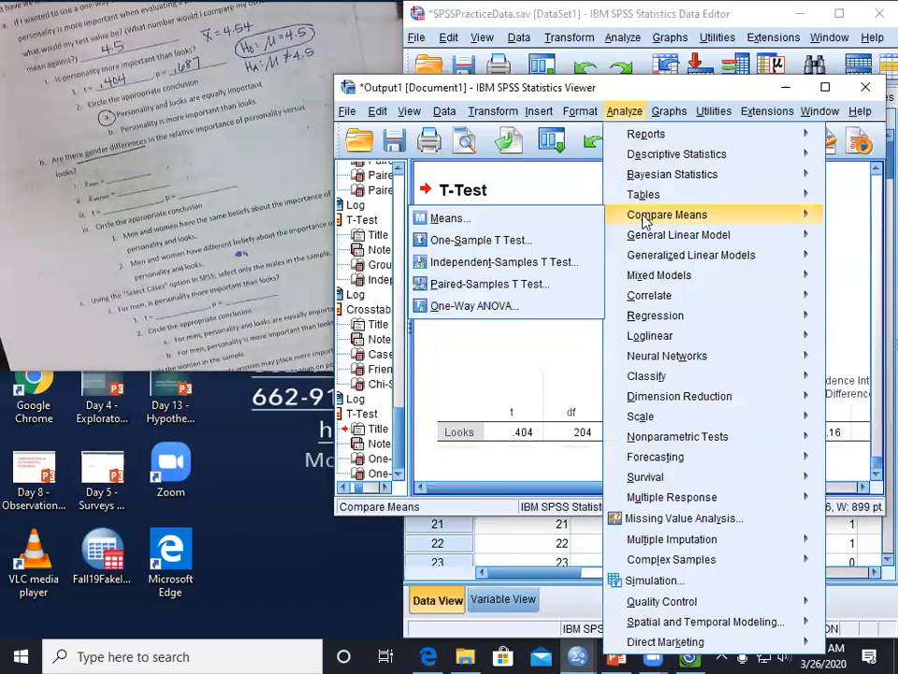
{"action": "left_click", "coordinate": [531, 267]}
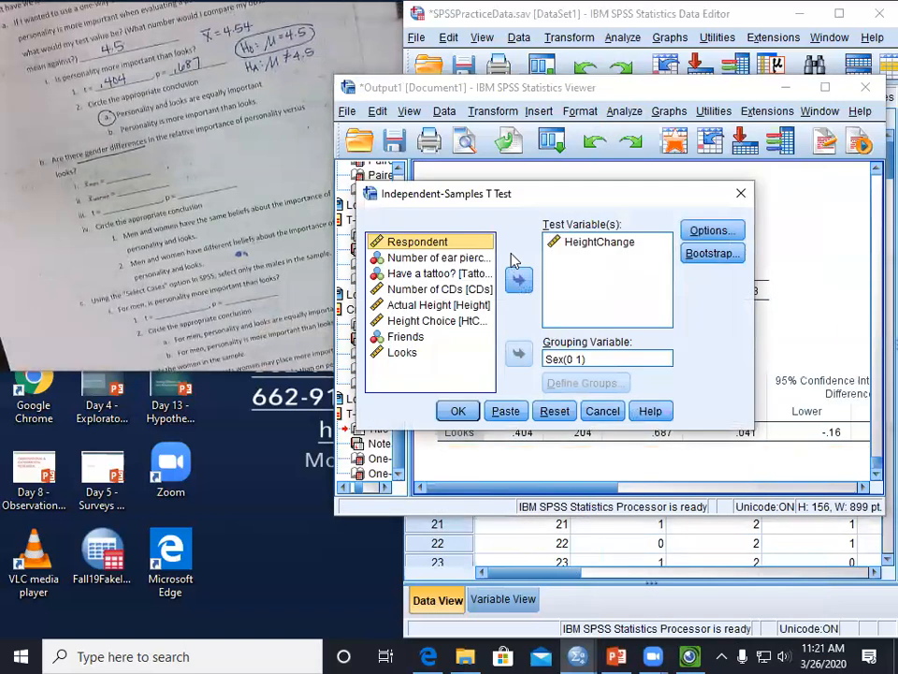
{"action": "left_click", "coordinate": [595, 242]}
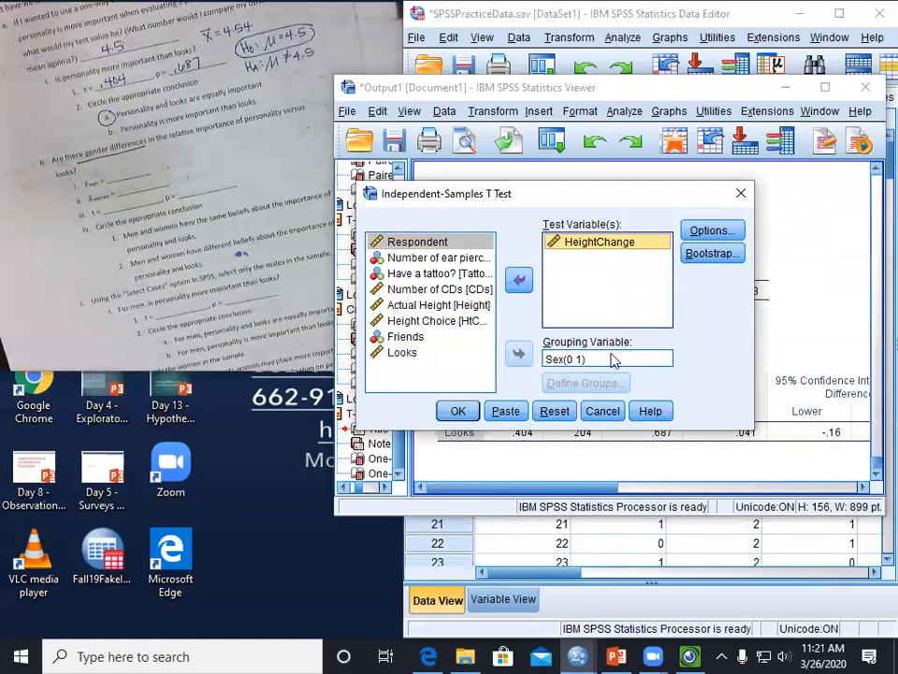
{"action": "left_click", "coordinate": [518, 280]}
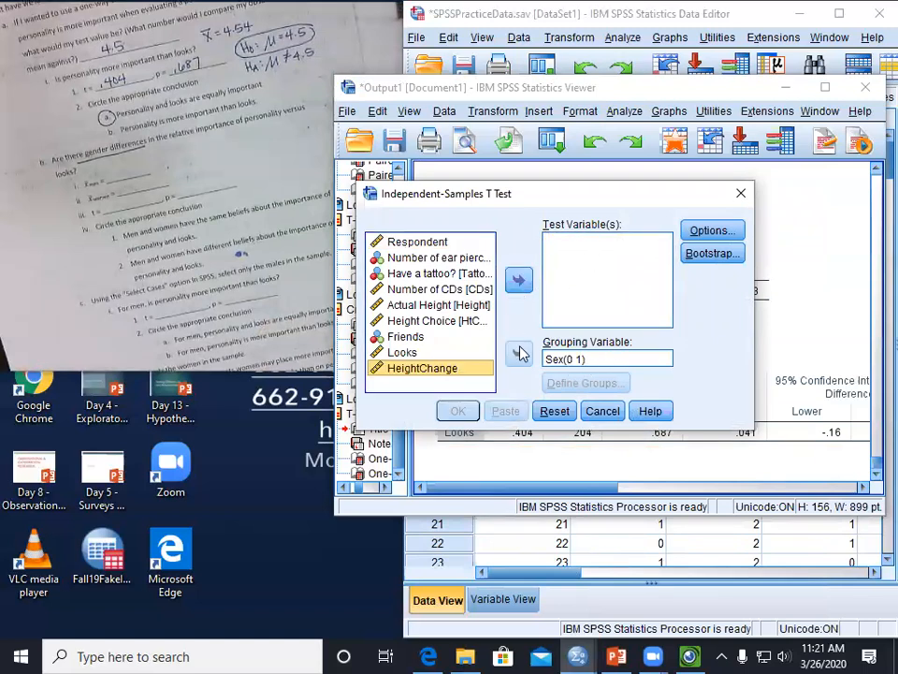
{"action": "left_click", "coordinate": [402, 352]}
{"action": "left_click", "coordinate": [518, 279]}
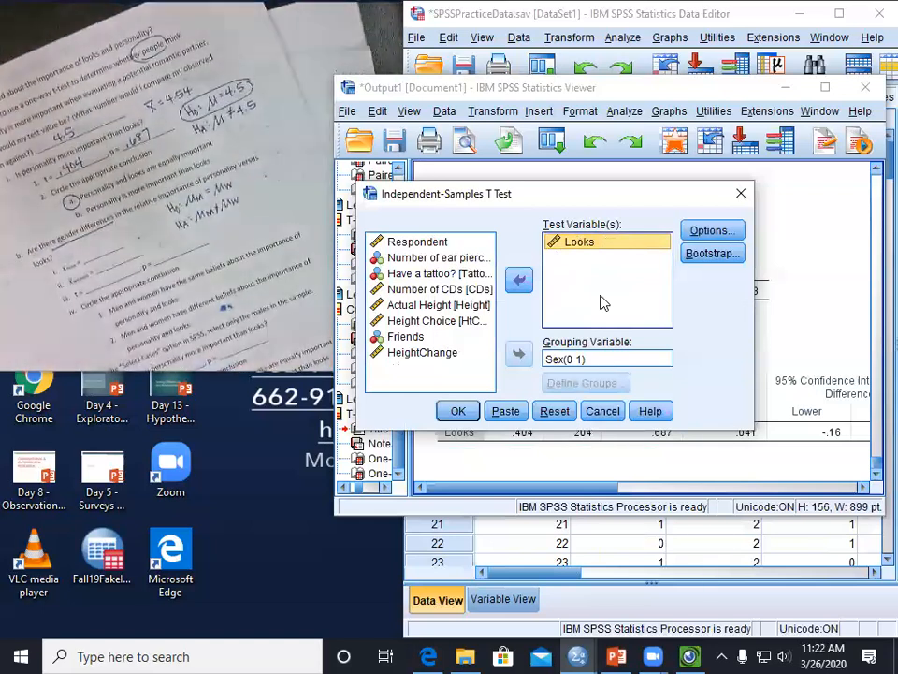
{"action": "left_click", "coordinate": [458, 411]}
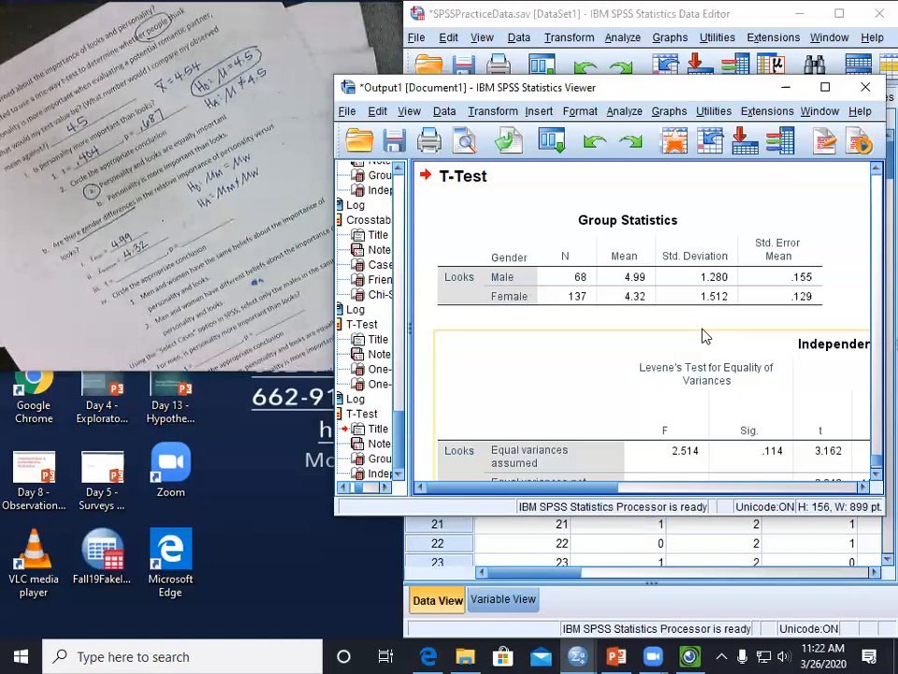
{"action": "left_click_drag", "start_coordinate": [616, 488], "coordinate": [747, 490]}
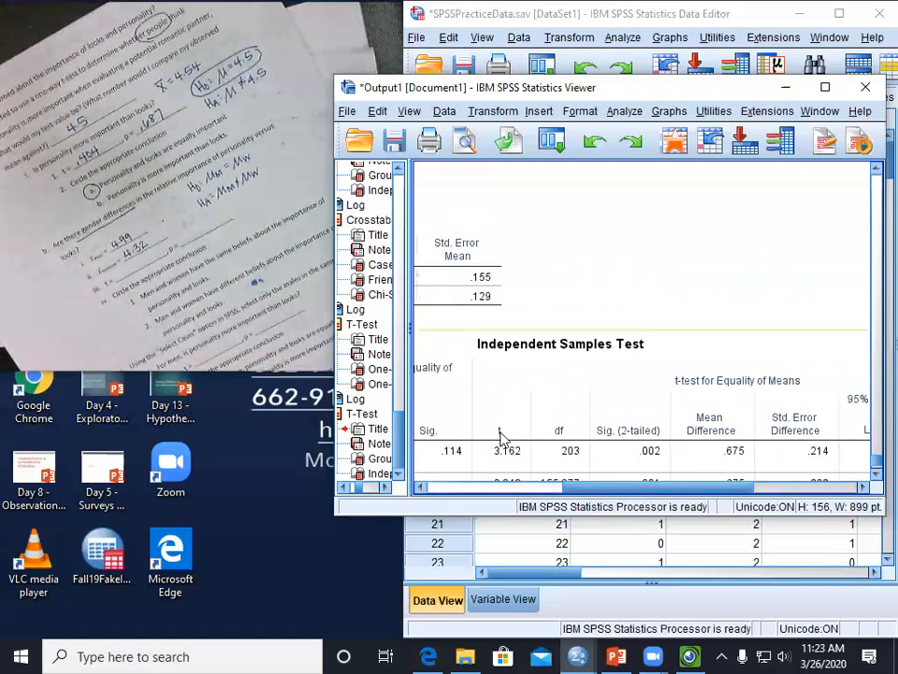
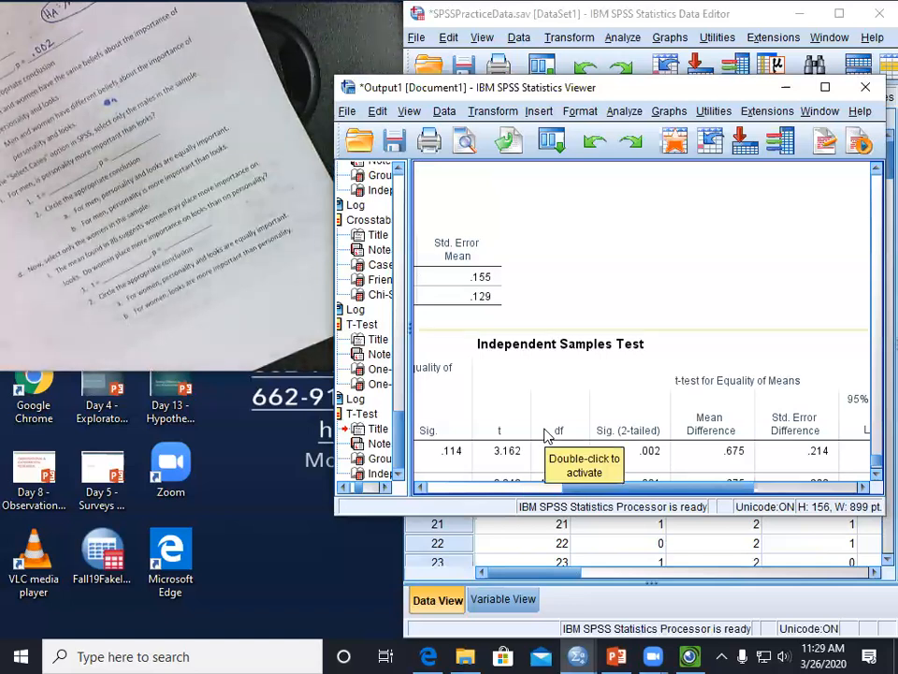
Filter the dataset to the male cases with the Select Cases condition Sex = 0, filtering out unselected cases.
{"action": "left_click", "coordinate": [446, 111]}
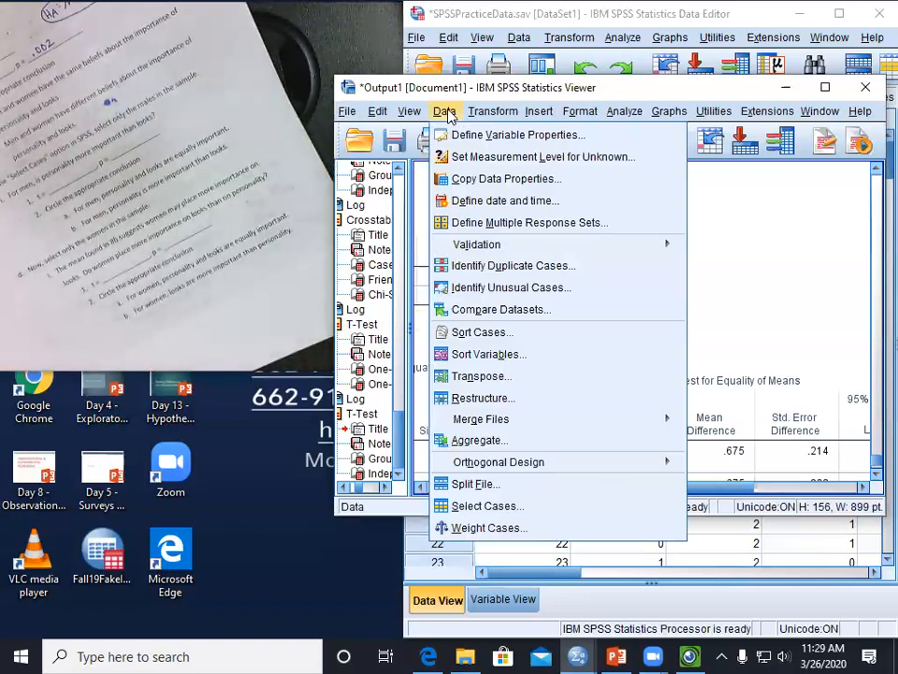
{"action": "left_click", "coordinate": [499, 517]}
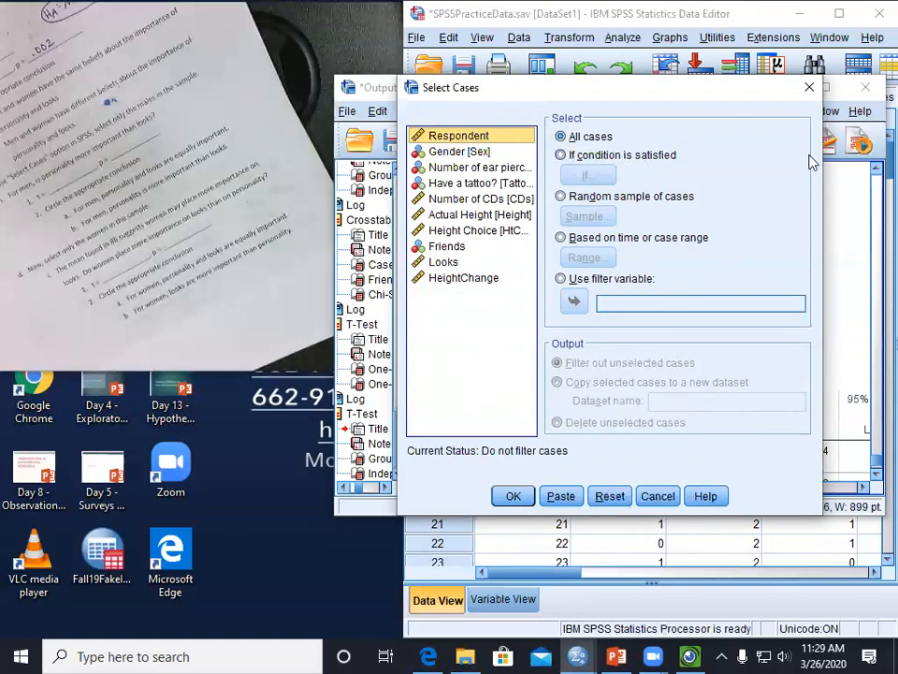
{"action": "left_click", "coordinate": [562, 156]}
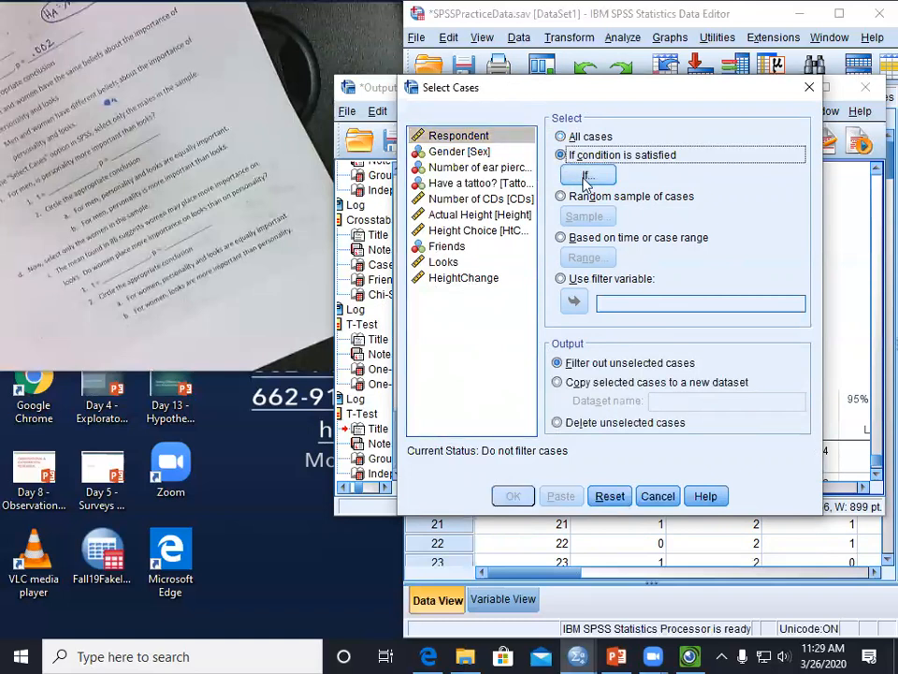
{"action": "left_click", "coordinate": [586, 178]}
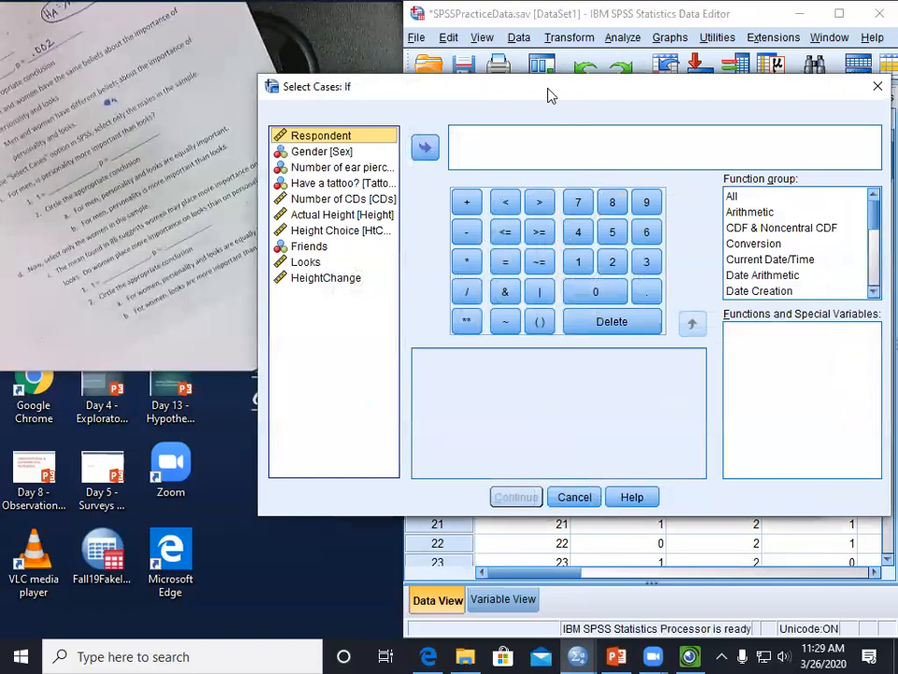
{"action": "left_click_drag", "start_coordinate": [550, 96], "coordinate": [475, 104]}
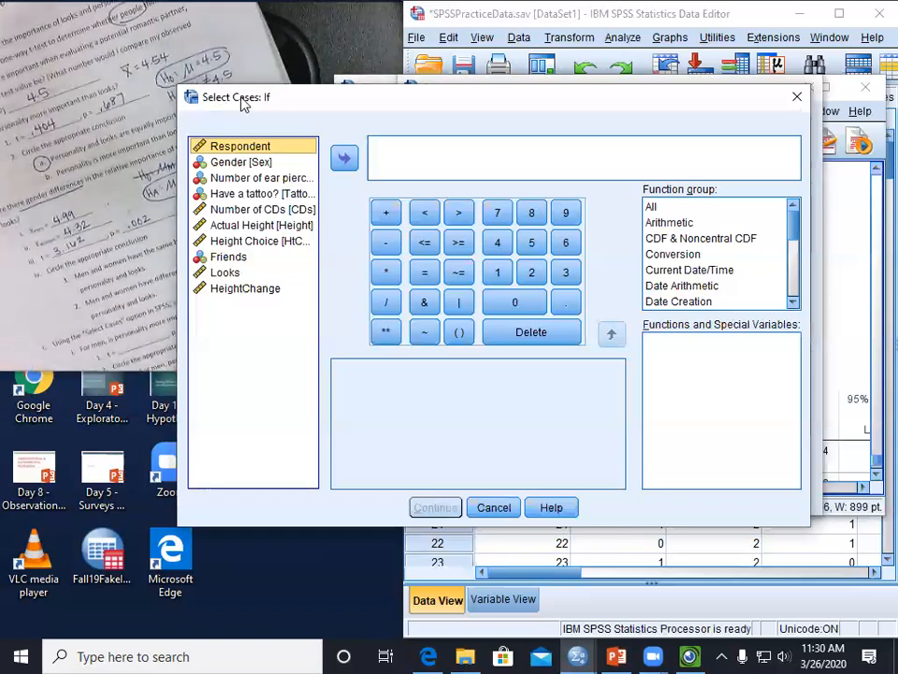
{"action": "left_click", "coordinate": [225, 162]}
{"action": "left_click", "coordinate": [345, 159]}
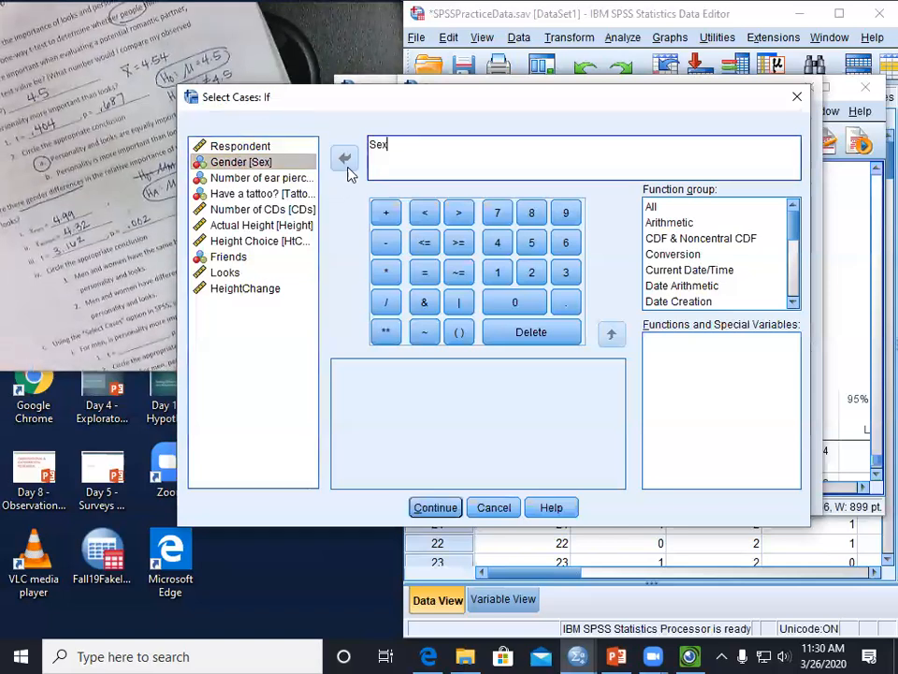
{"action": "left_click", "coordinate": [426, 275]}
{"action": "left_click", "coordinate": [523, 304]}
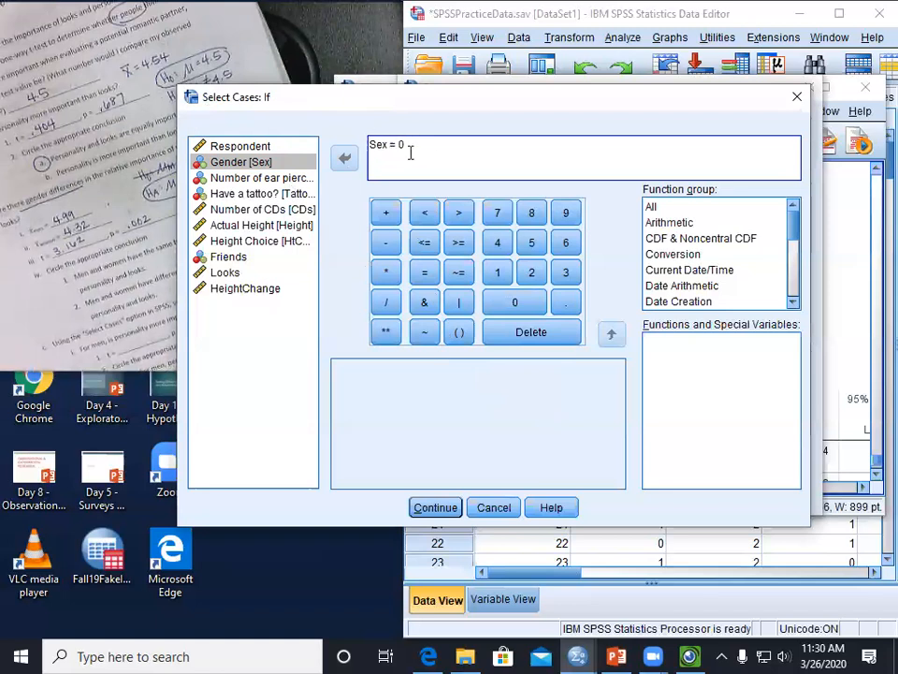
{"action": "left_click", "coordinate": [453, 506]}
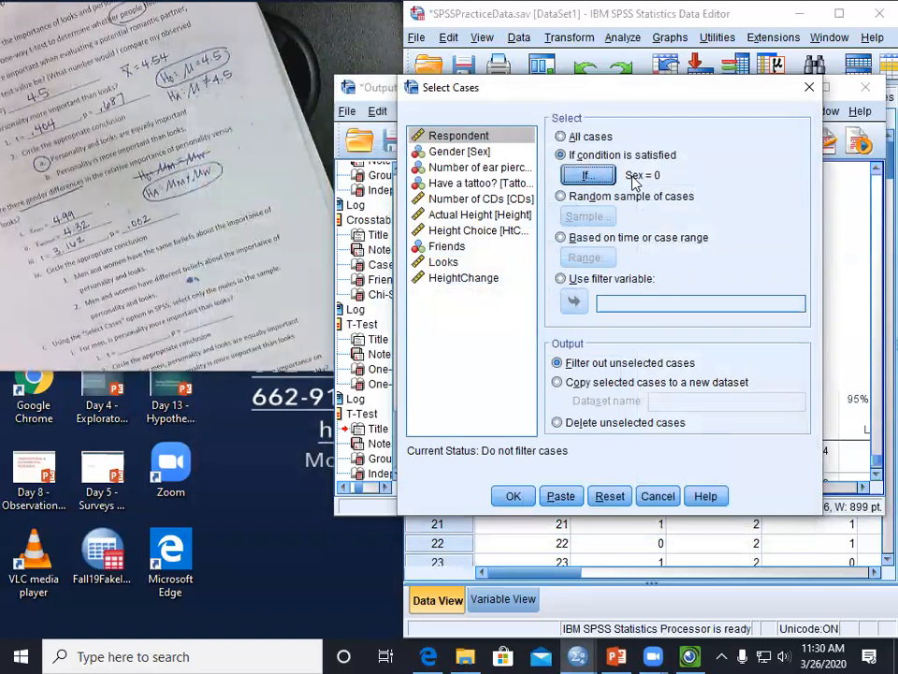
{"action": "left_click", "coordinate": [515, 497]}
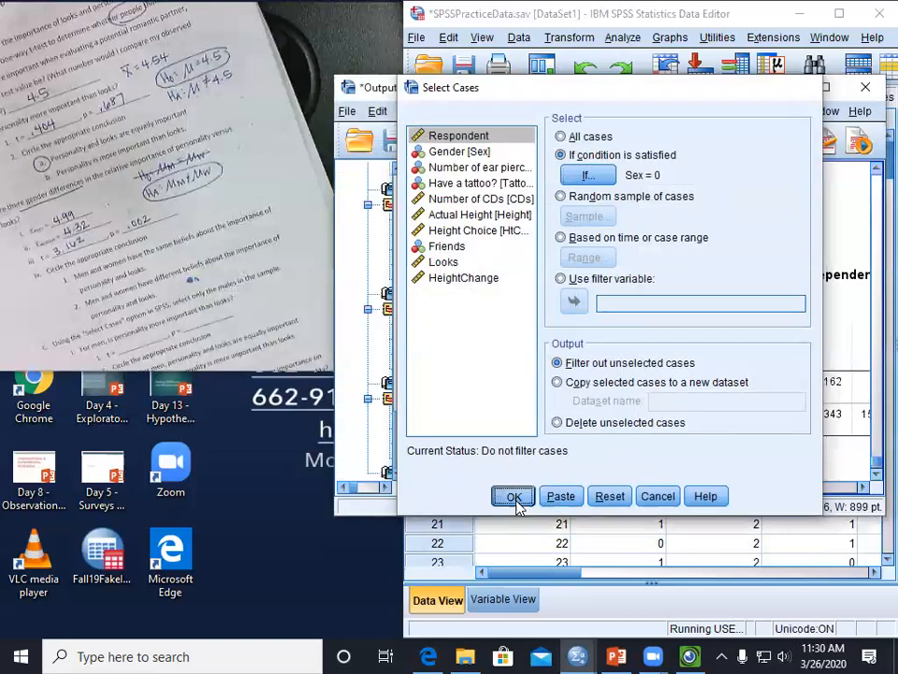
Review the filter syntax in the output and check in the Data Editor which rows are excluded by the Sex filter.
{"action": "scroll", "coordinate": [513, 422], "scroll_direction": "down", "scroll_amount": 3}
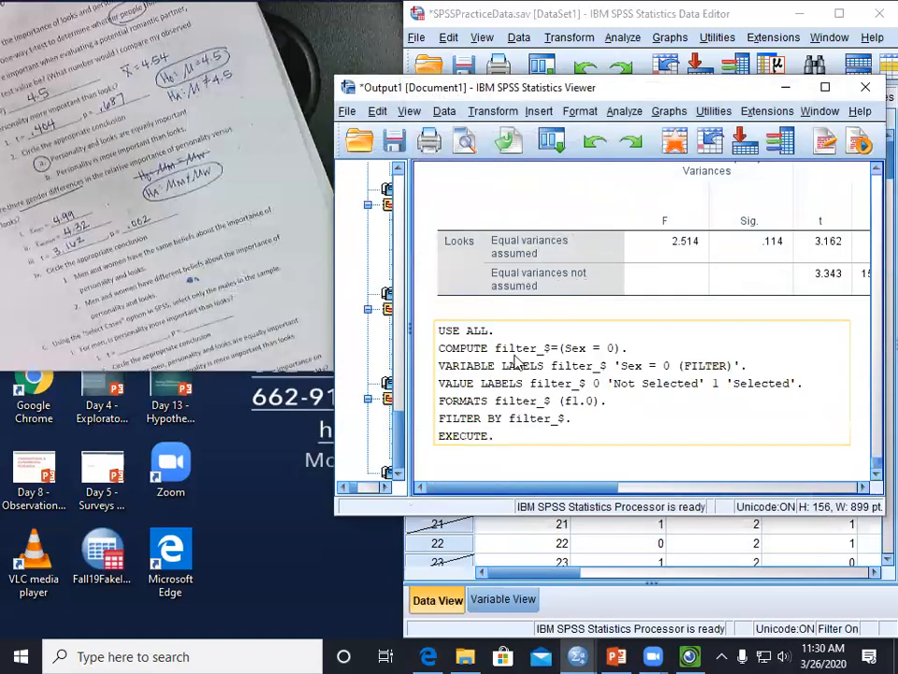
{"action": "left_click", "coordinate": [562, 394]}
{"action": "left_click", "coordinate": [540, 547]}
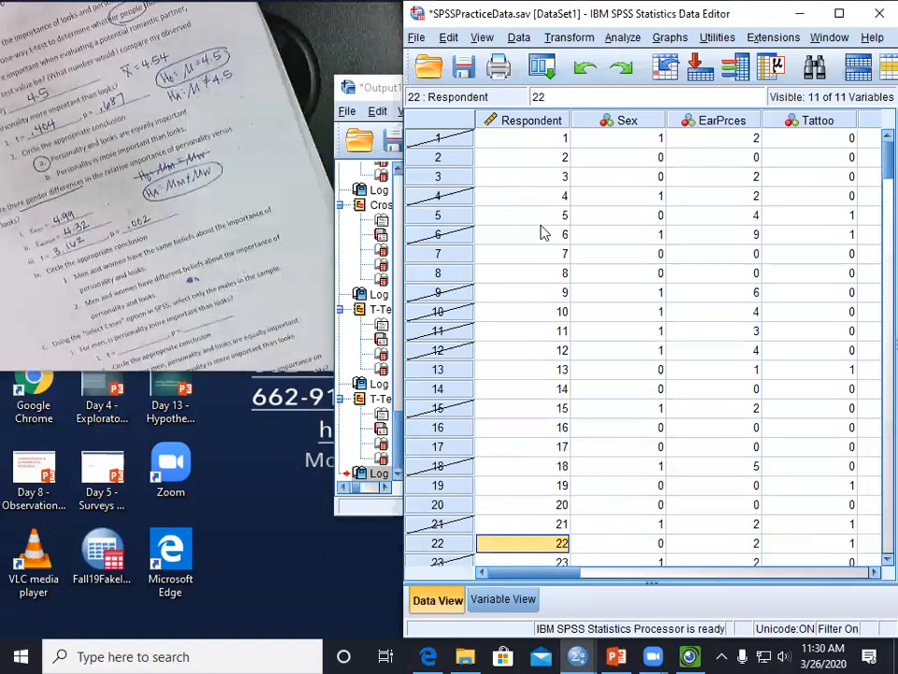
{"action": "left_click_drag", "start_coordinate": [529, 577], "coordinate": [546, 578]}
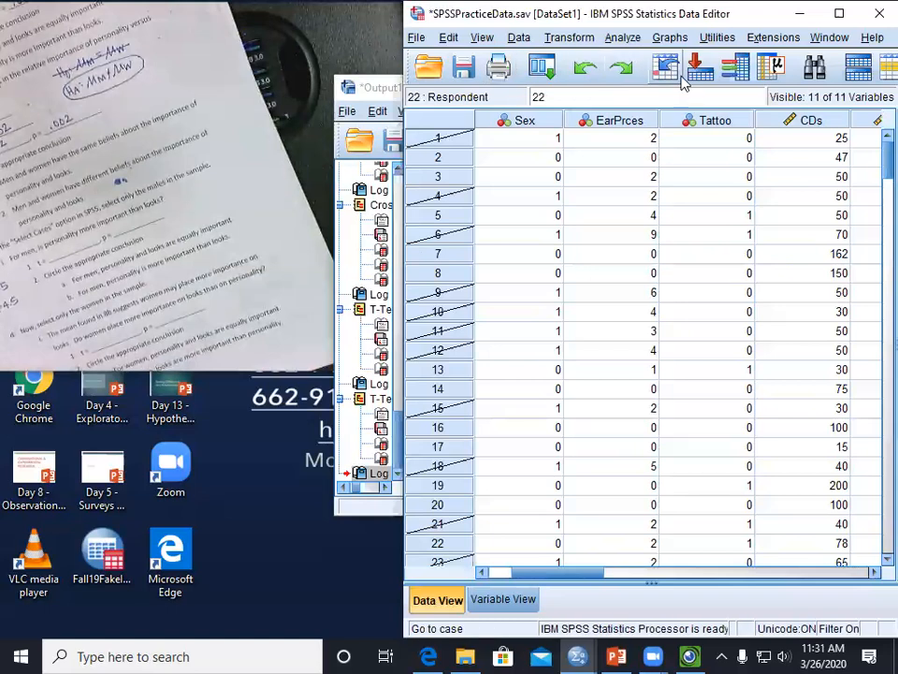
Run a one-sample t test on Looks for the selected male cases with test value 4.5 and view the results.
{"action": "left_click", "coordinate": [623, 38]}
{"action": "mouse_move", "coordinate": [655, 140]}
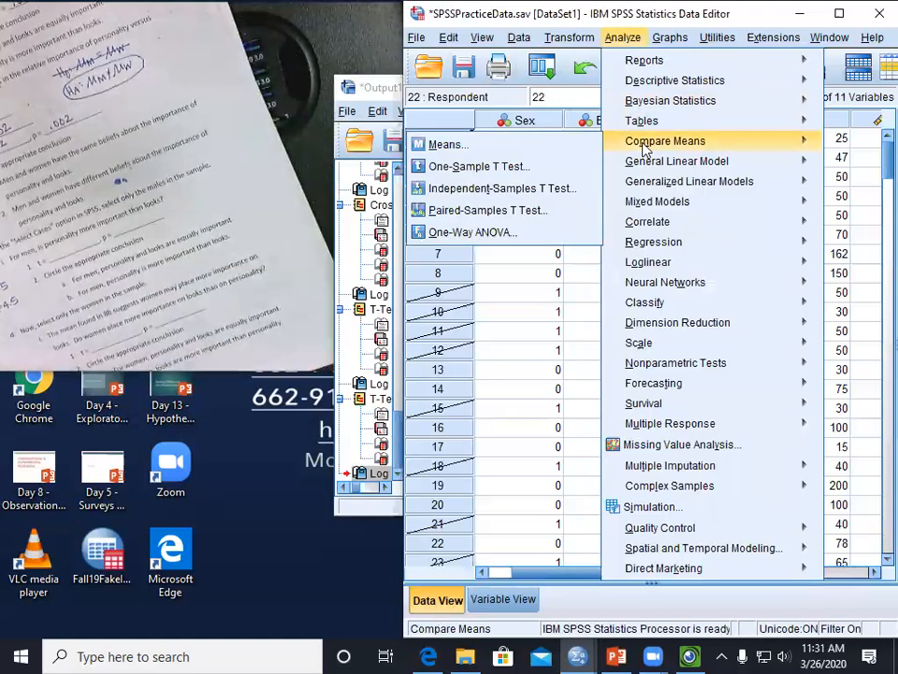
{"action": "left_click", "coordinate": [518, 175]}
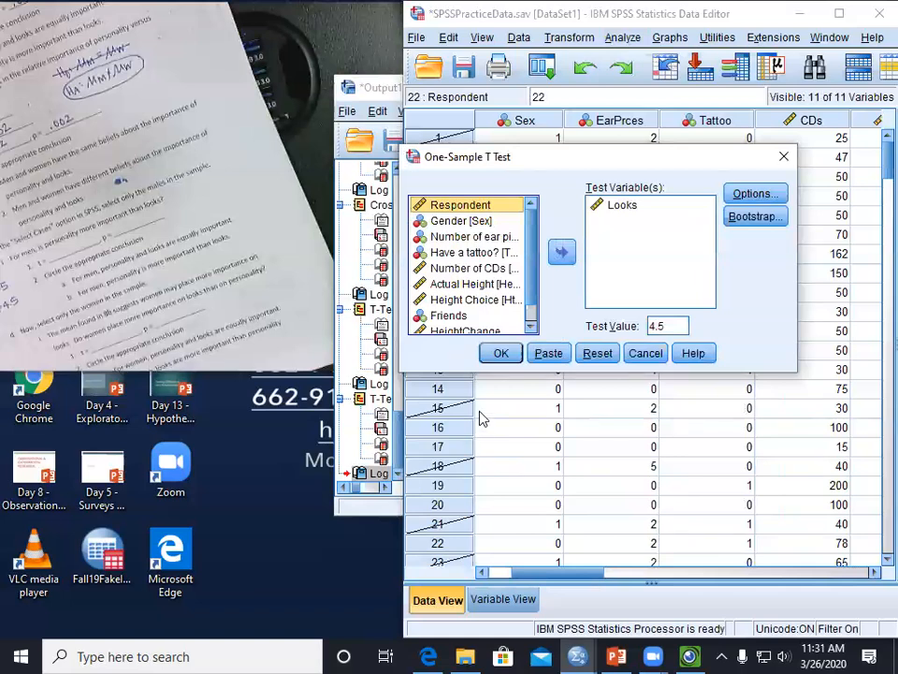
{"action": "left_click", "coordinate": [503, 353]}
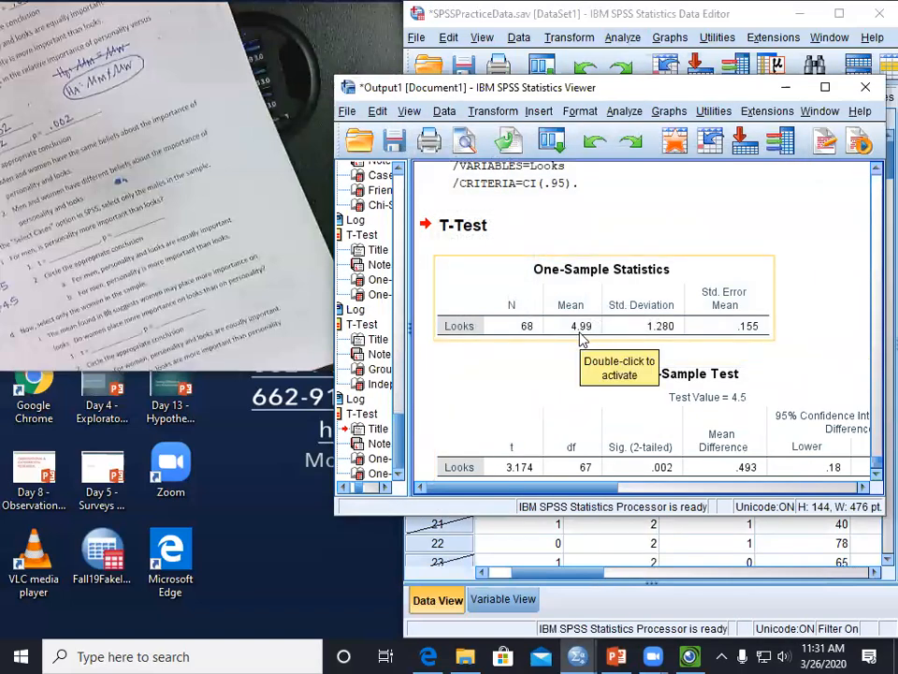
{"action": "scroll", "coordinate": [580, 339], "scroll_direction": "down", "scroll_amount": 1}
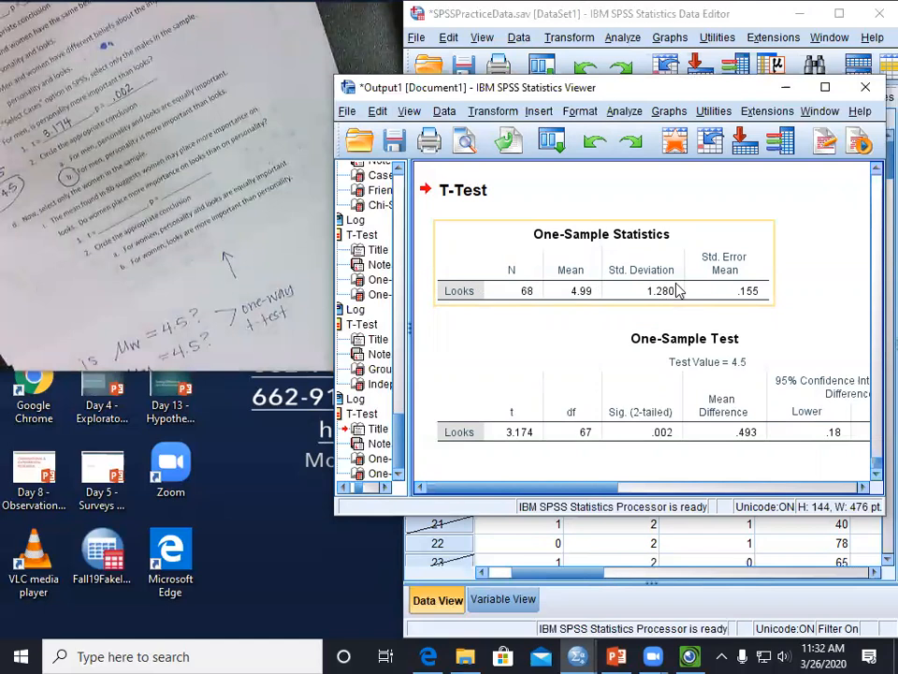
Change the Select Cases condition to Sex = 1 to keep only the female cases, filtering out unselected cases.
{"action": "left_click", "coordinate": [444, 112]}
{"action": "left_click", "coordinate": [458, 506]}
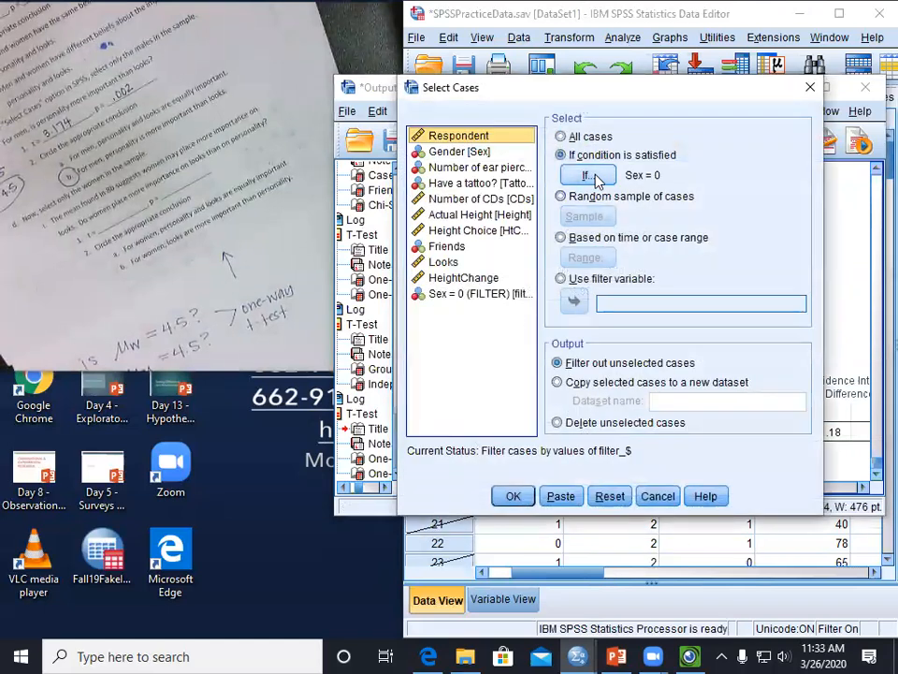
{"action": "left_click", "coordinate": [588, 176]}
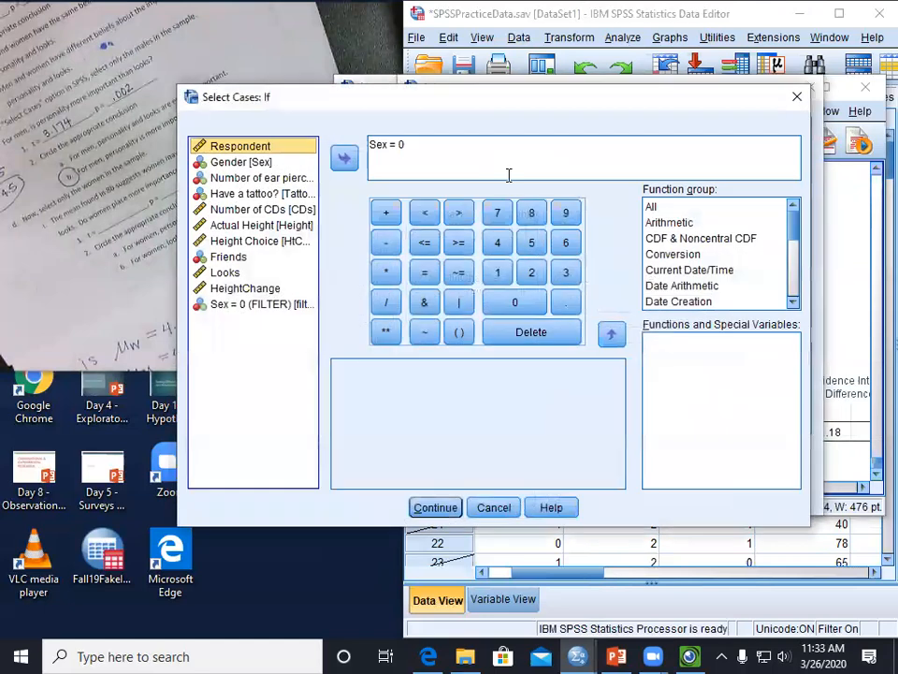
{"action": "double_click", "coordinate": [400, 145]}
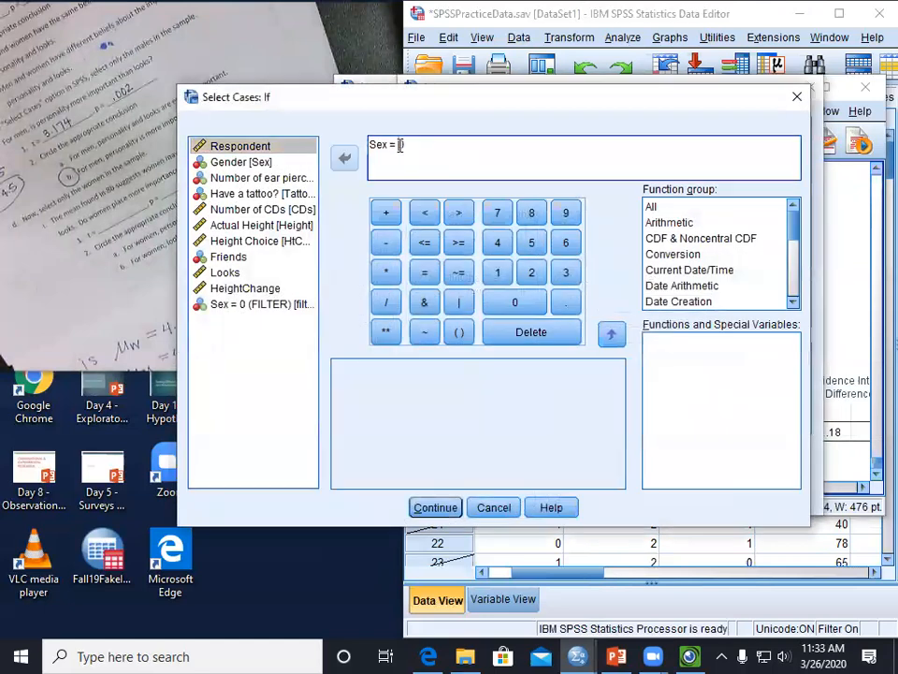
{"action": "left_click", "coordinate": [497, 279]}
{"action": "left_click", "coordinate": [440, 509]}
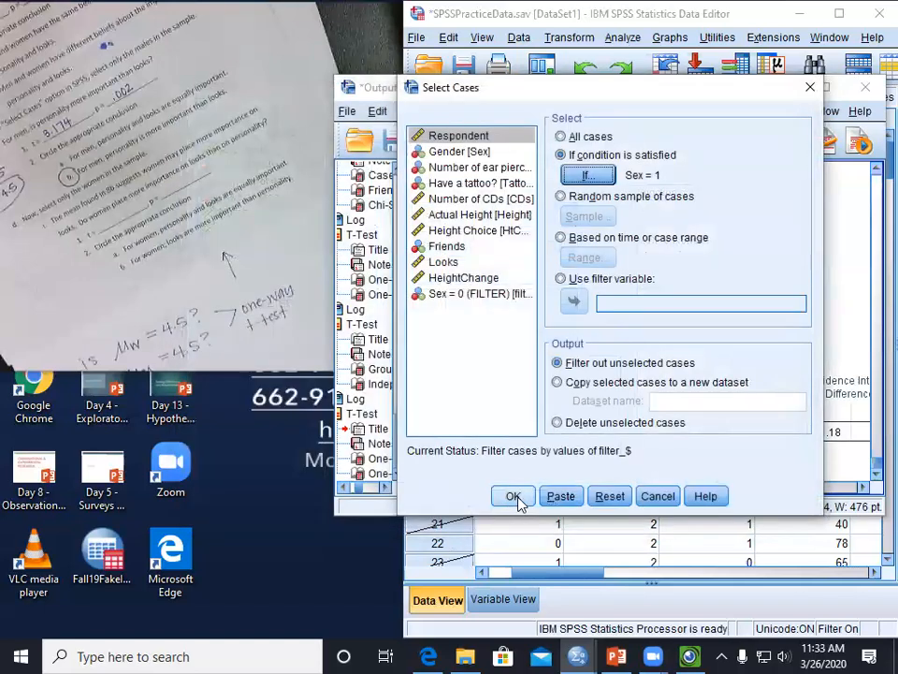
{"action": "left_click", "coordinate": [515, 497]}
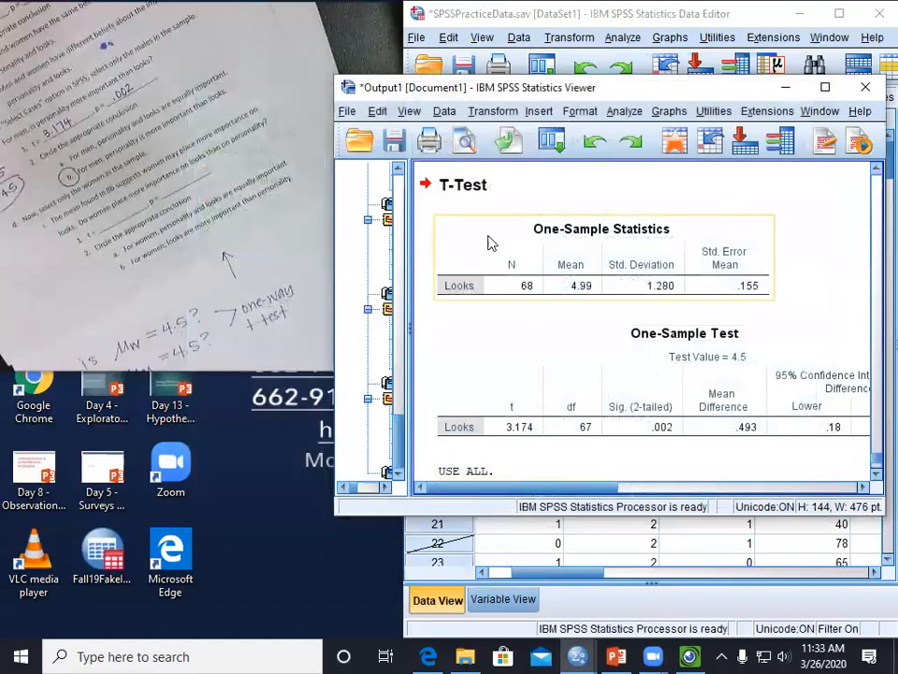
Review the new filter syntax in the output and check in the Data Editor which rows are excluded.
{"action": "left_click", "coordinate": [444, 111]}
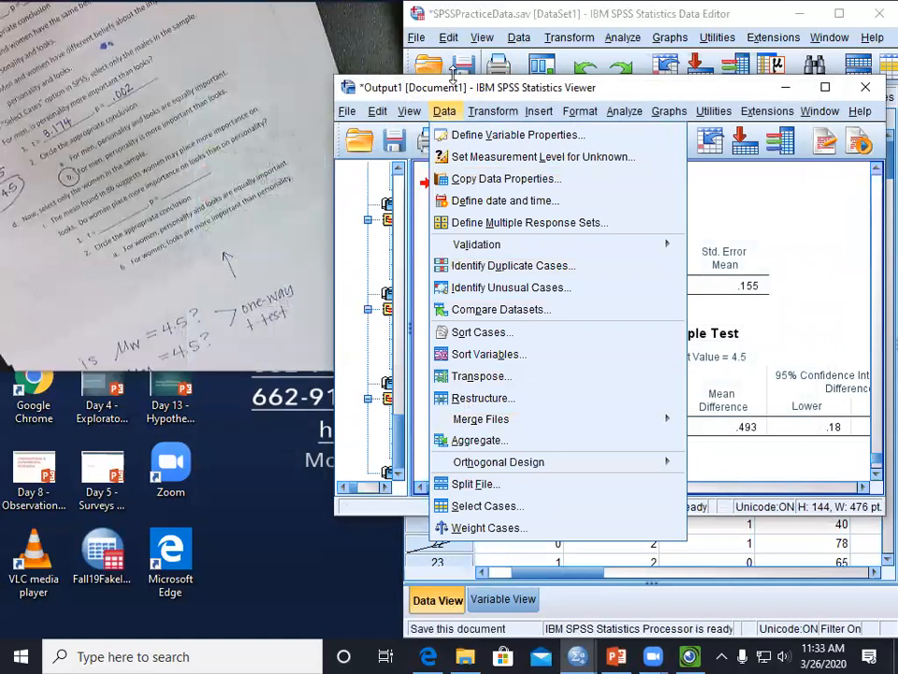
{"action": "left_click", "coordinate": [510, 131]}
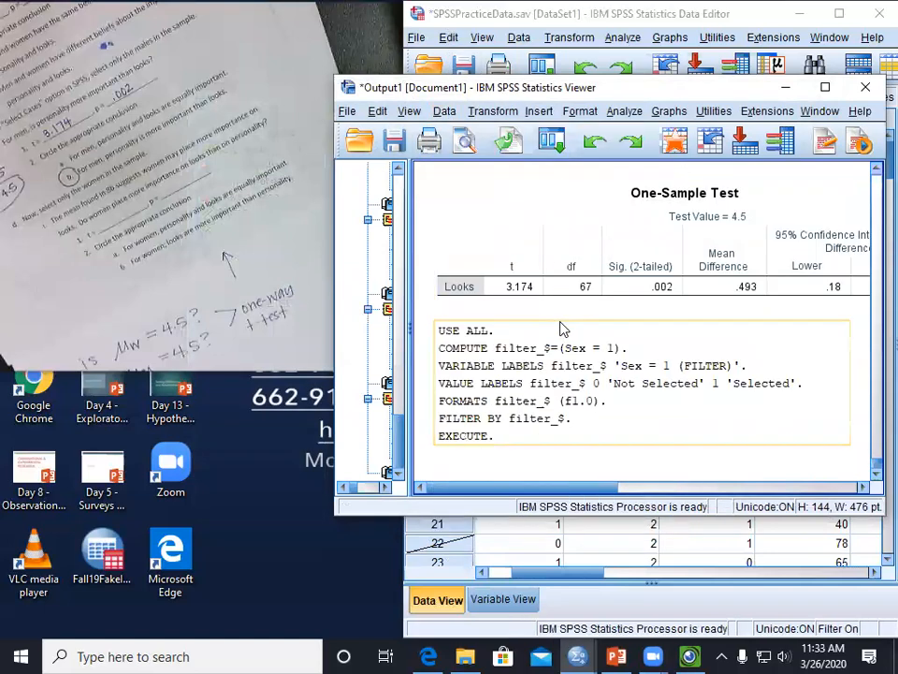
{"action": "left_click", "coordinate": [573, 599]}
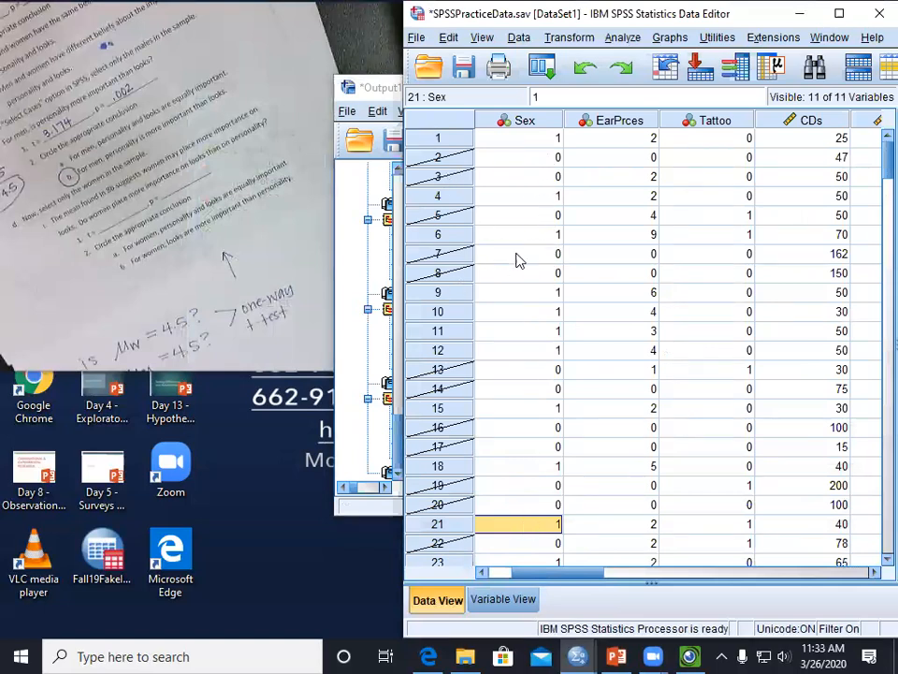
{"action": "left_click", "coordinate": [622, 37]}
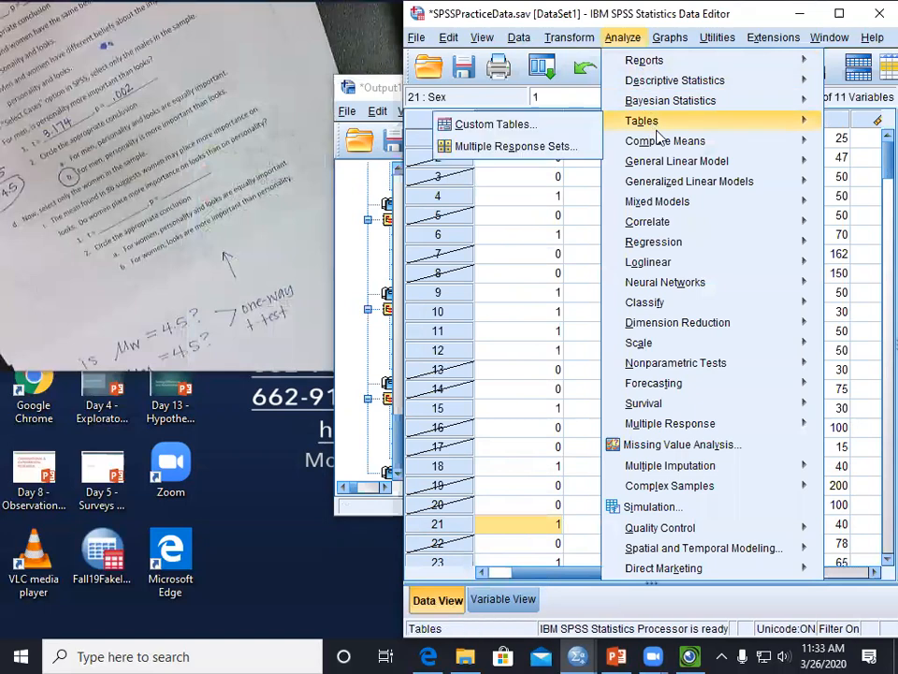
{"action": "mouse_move", "coordinate": [665, 141]}
{"action": "left_click", "coordinate": [592, 146]}
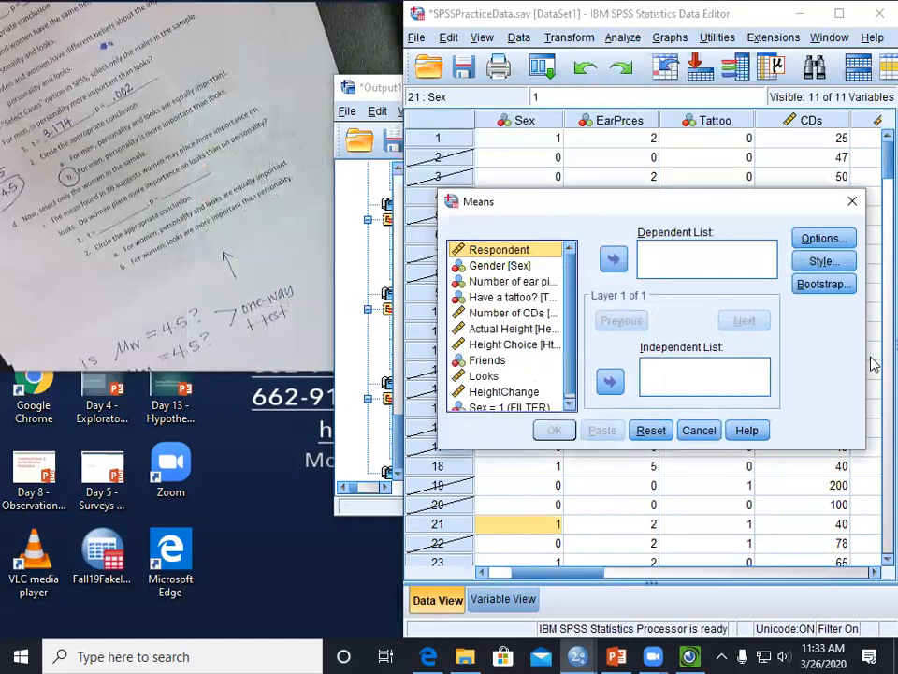
{"action": "left_click", "coordinate": [702, 431]}
Run a one-sample t test on Looks for the selected female cases with test value 4.5 and view the statistics and test tables.
{"action": "left_click", "coordinate": [622, 38]}
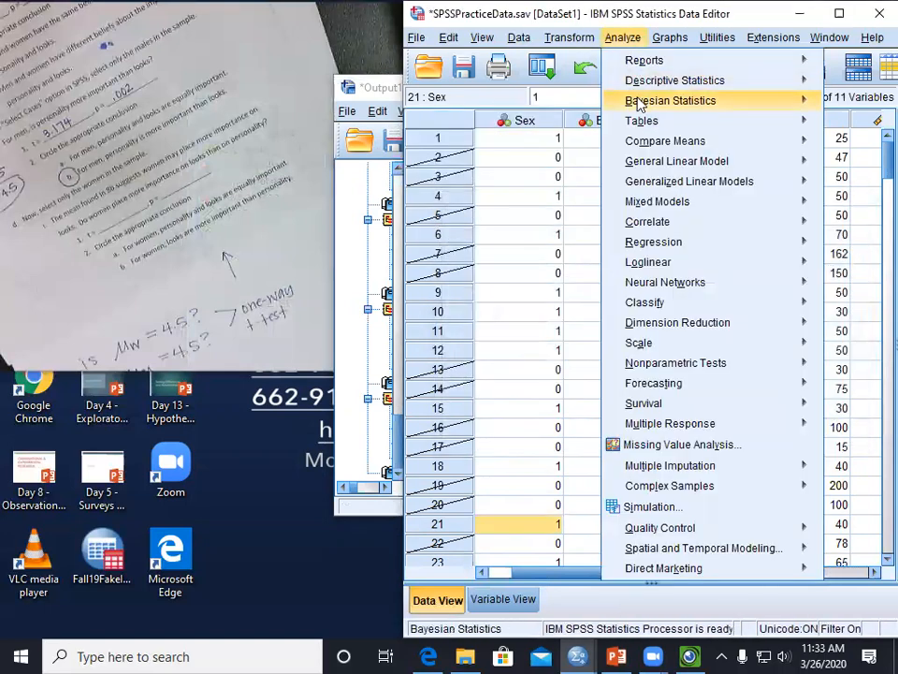
{"action": "mouse_move", "coordinate": [645, 140]}
{"action": "left_click", "coordinate": [506, 171]}
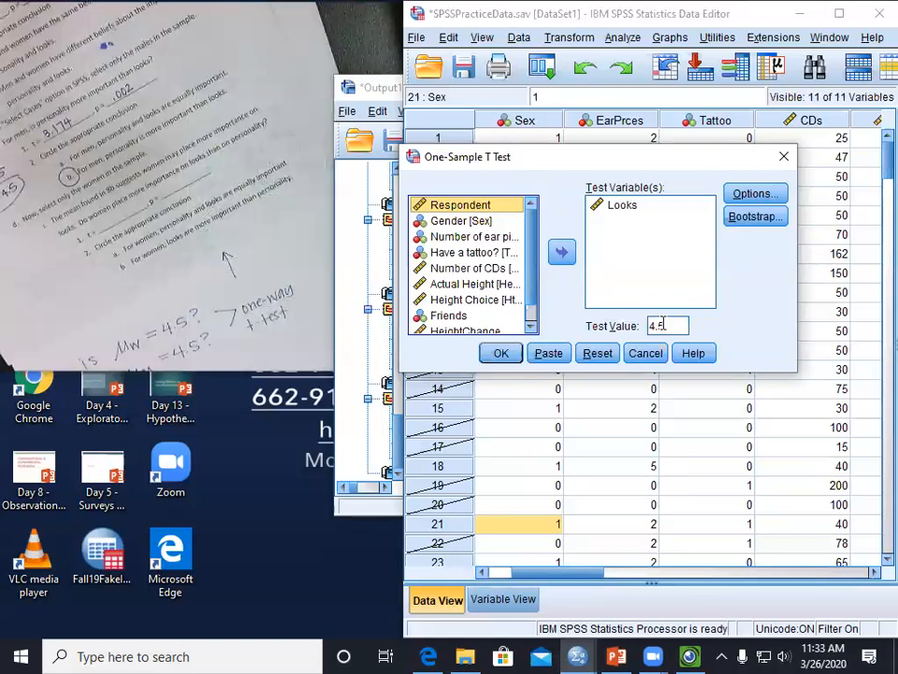
{"action": "left_click", "coordinate": [502, 354]}
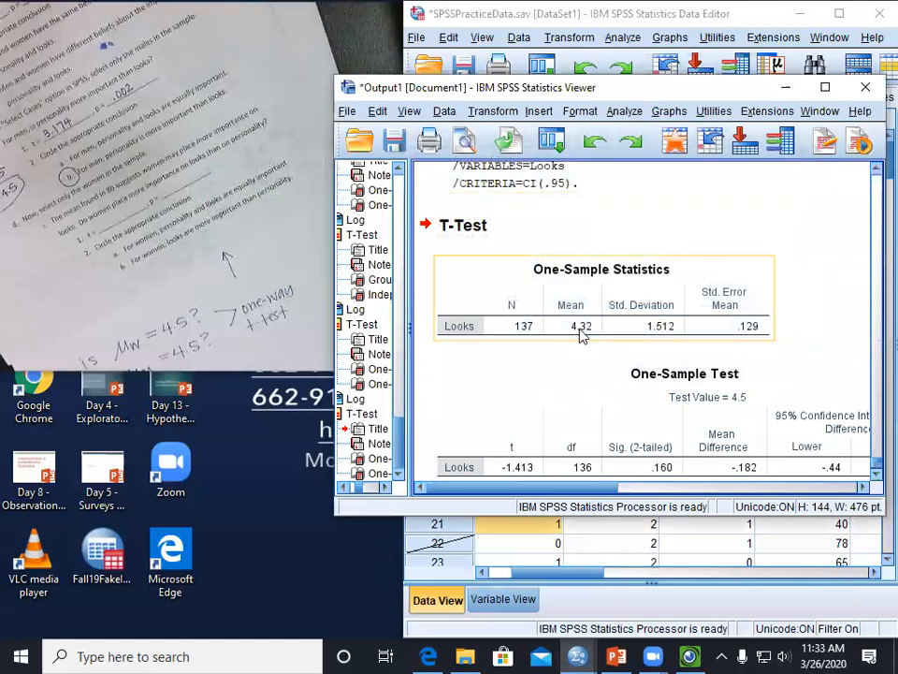
{"action": "scroll", "coordinate": [604, 336], "scroll_direction": "down", "scroll_amount": 1}
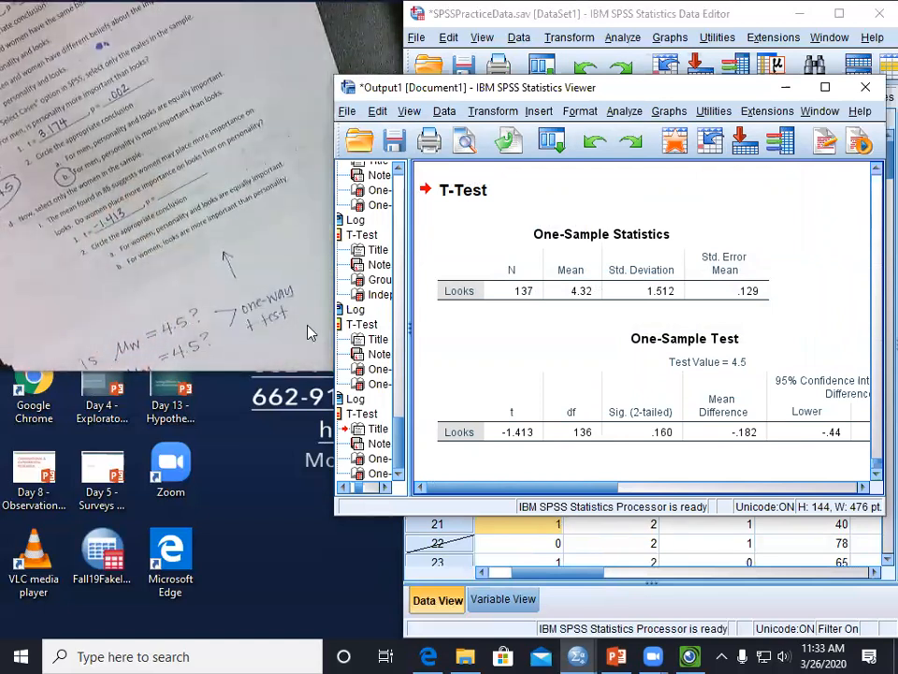
{"action": "left_click", "coordinate": [582, 297]}
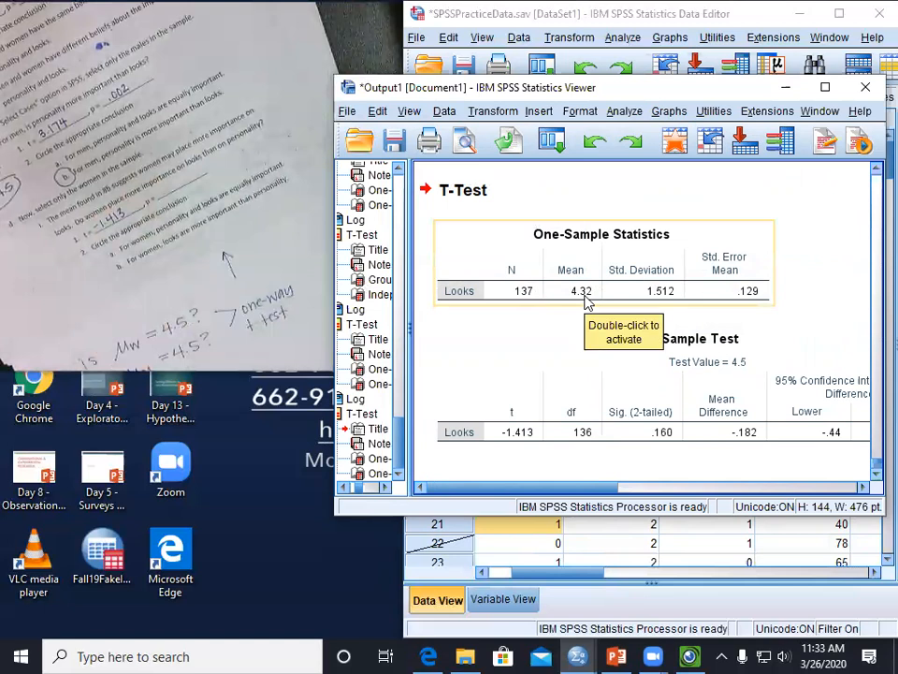
{"action": "left_click", "coordinate": [473, 342]}
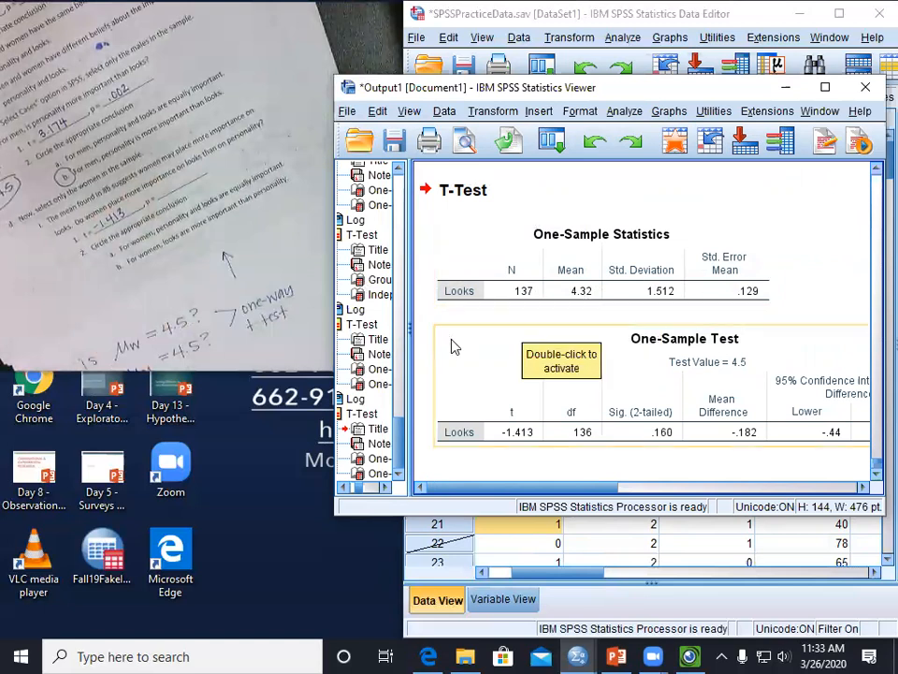